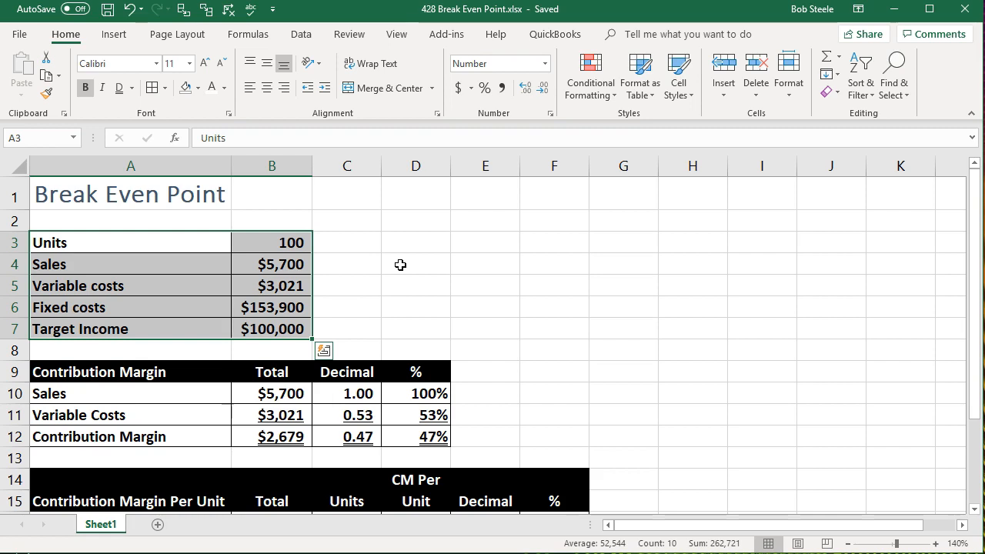
Review the input data block and the contribution margin table with its decimal and percentage columns.
left_click(400, 263)
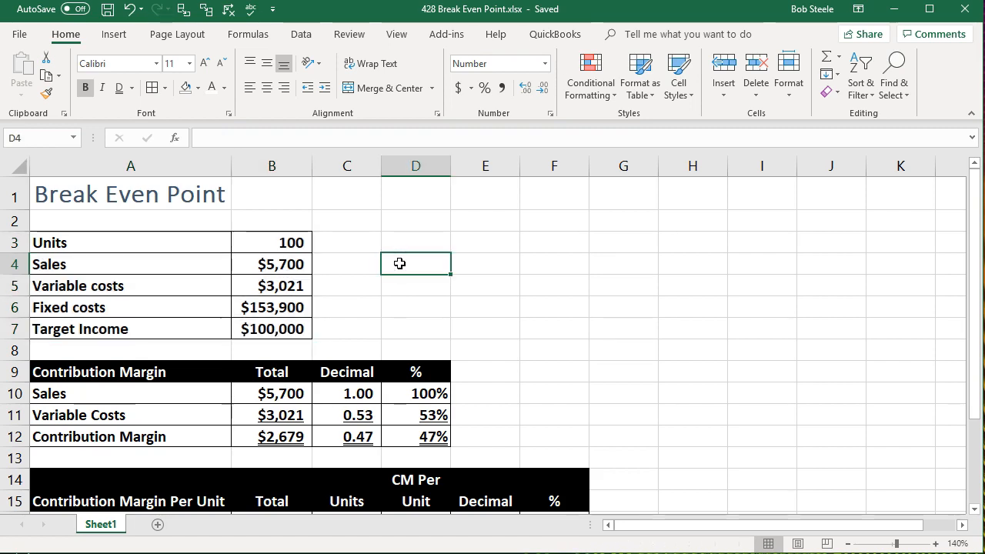
left_click_drag(174, 246, 254, 323)
left_click(381, 284)
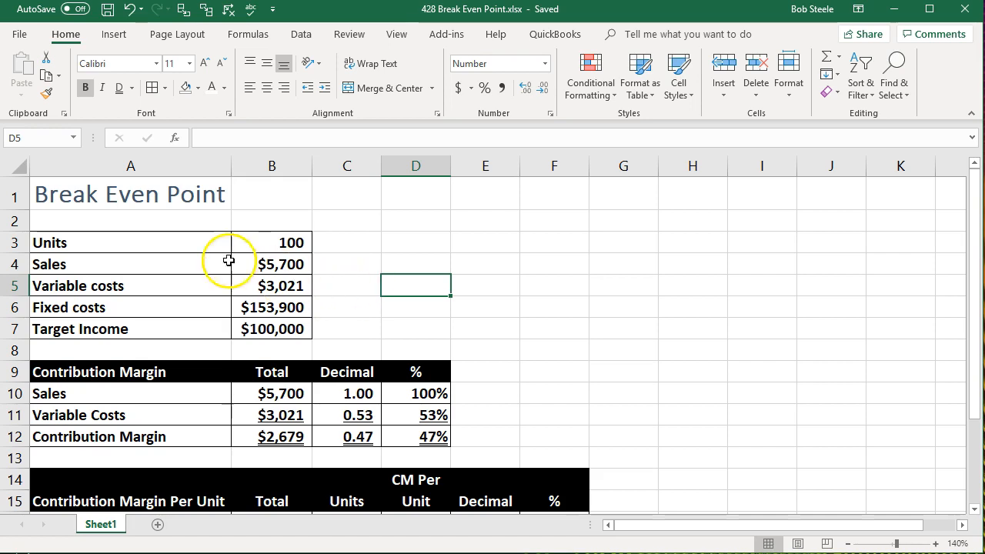
left_click_drag(193, 241, 238, 334)
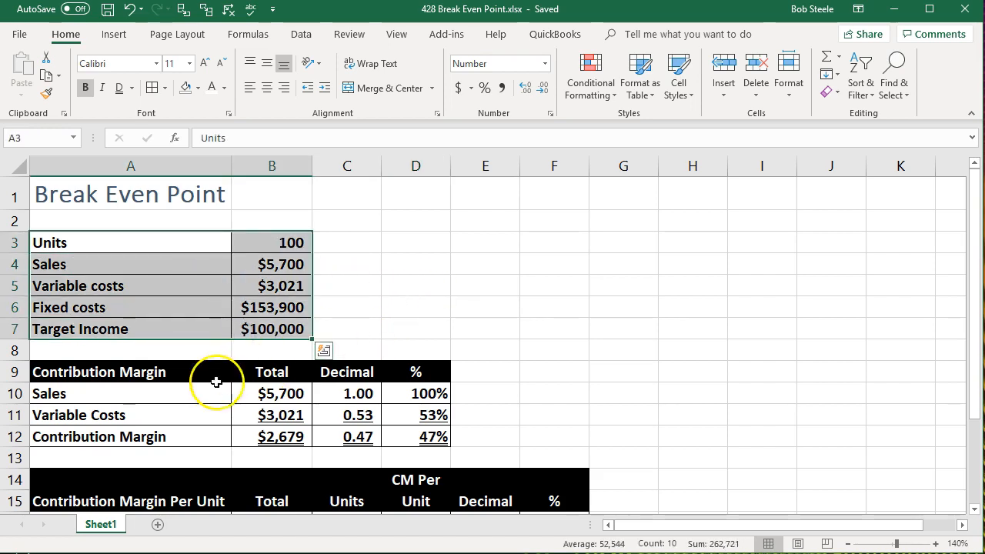
left_click(167, 394)
key("Down")
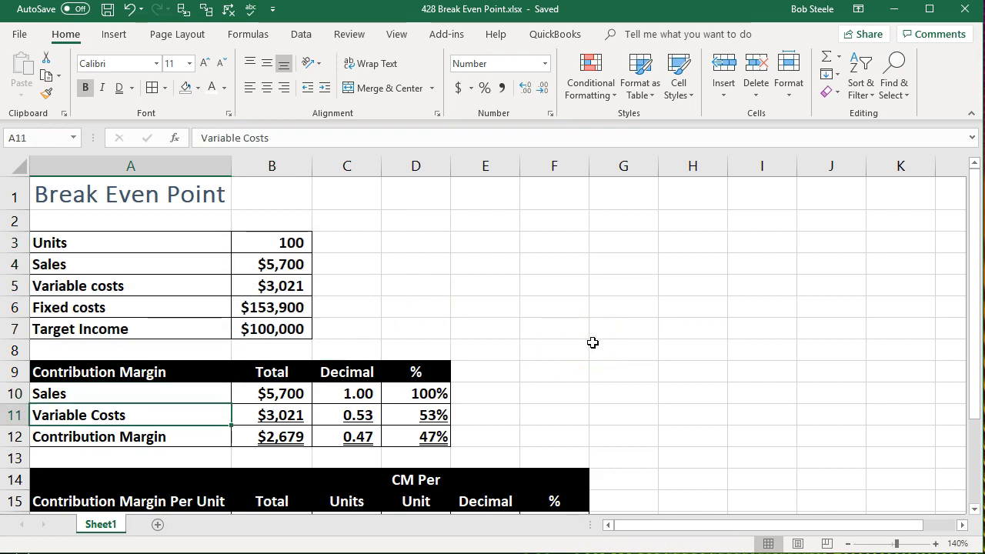
key("Down")
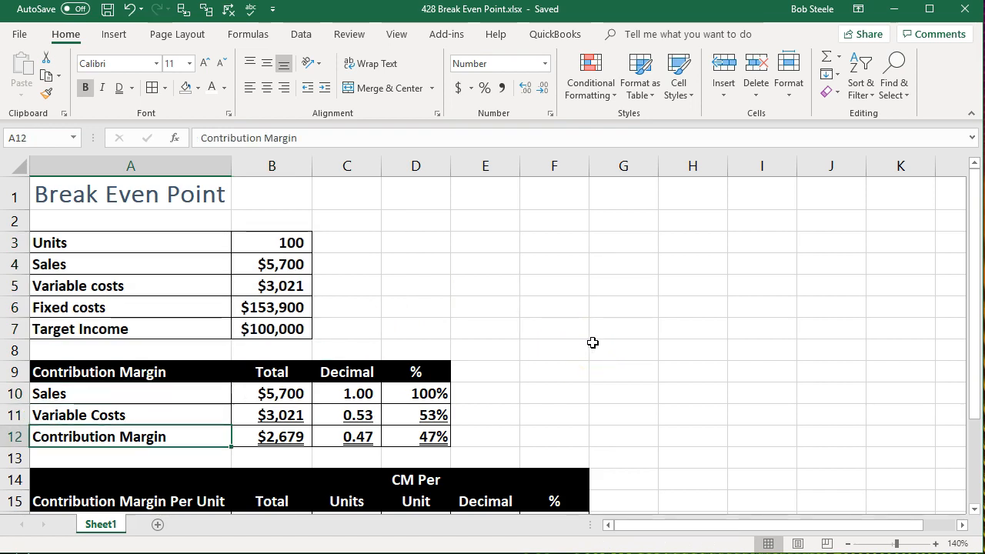
key("Right")
key("Right")
key("Right")
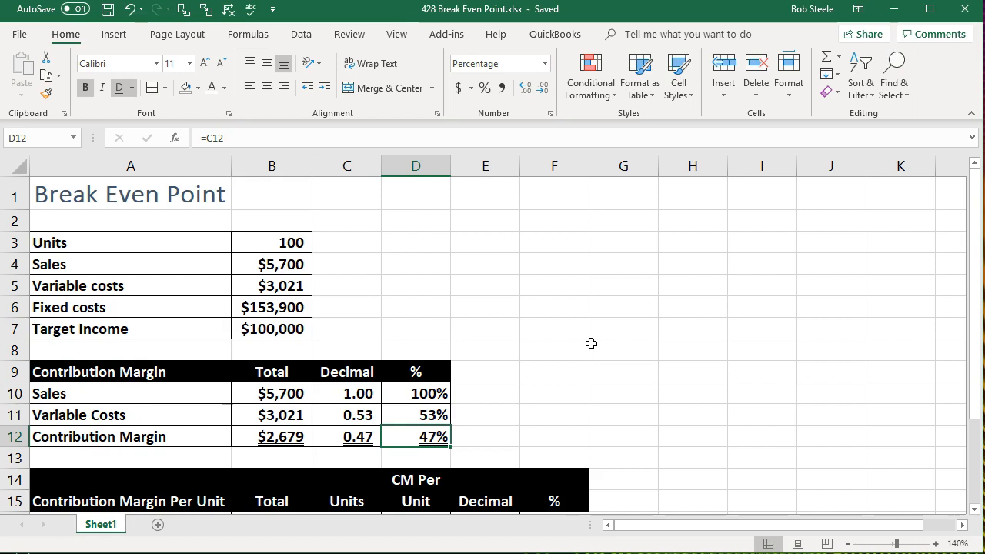
left_click_drag(176, 241, 261, 318)
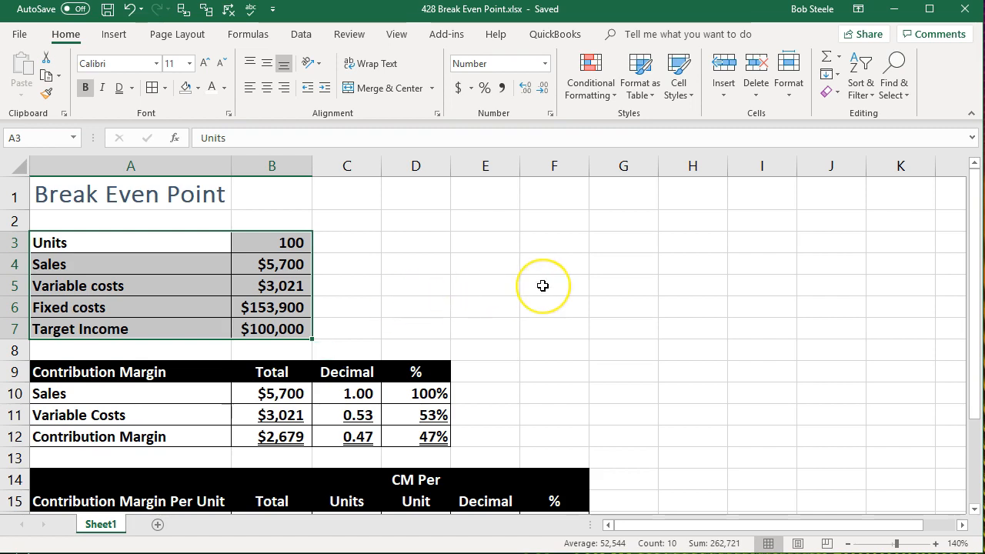
Review the contribution margin per unit table's totals, units, per-unit amounts and formulas.
scroll(541, 286, "down", 2)
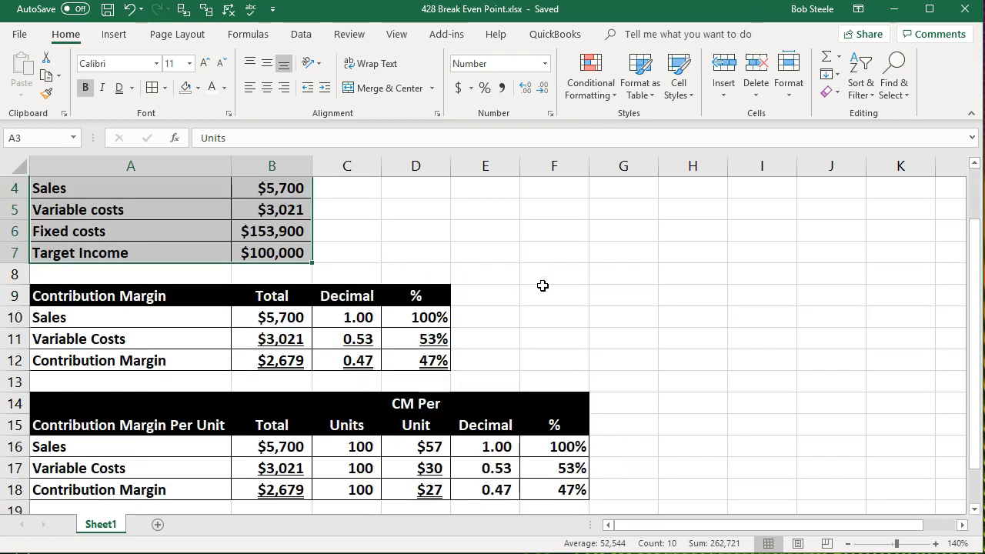
left_click(330, 466)
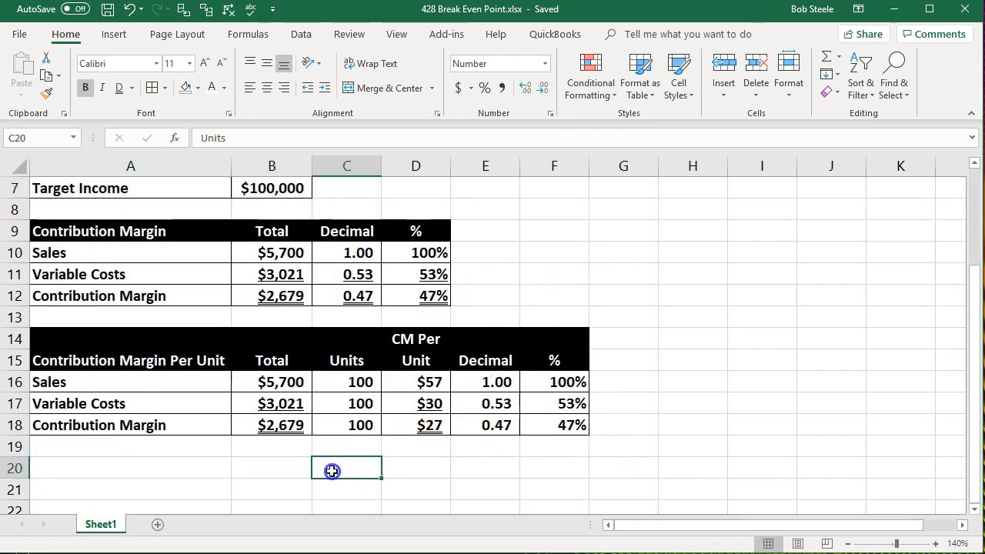
left_click(285, 381)
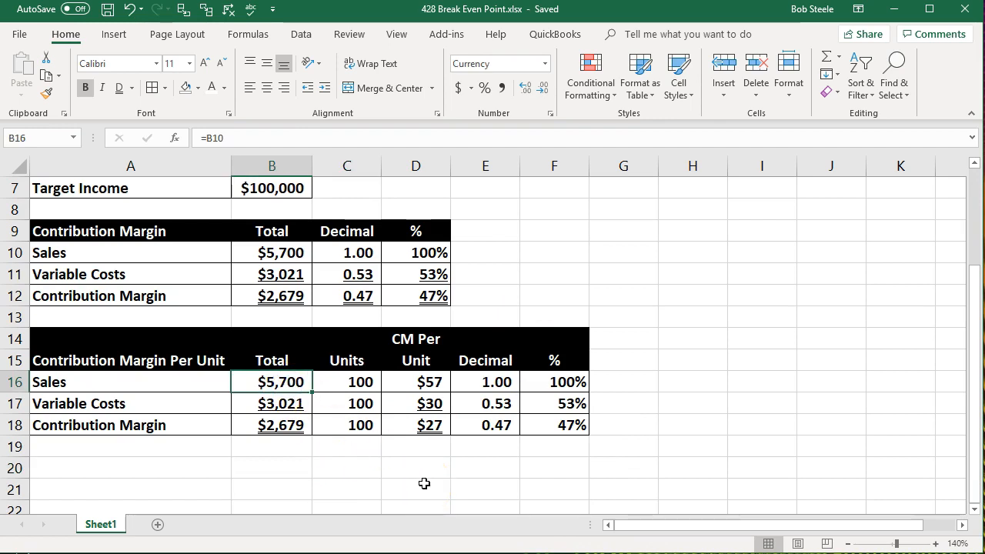
key("Down")
key("Down")
key("Right")
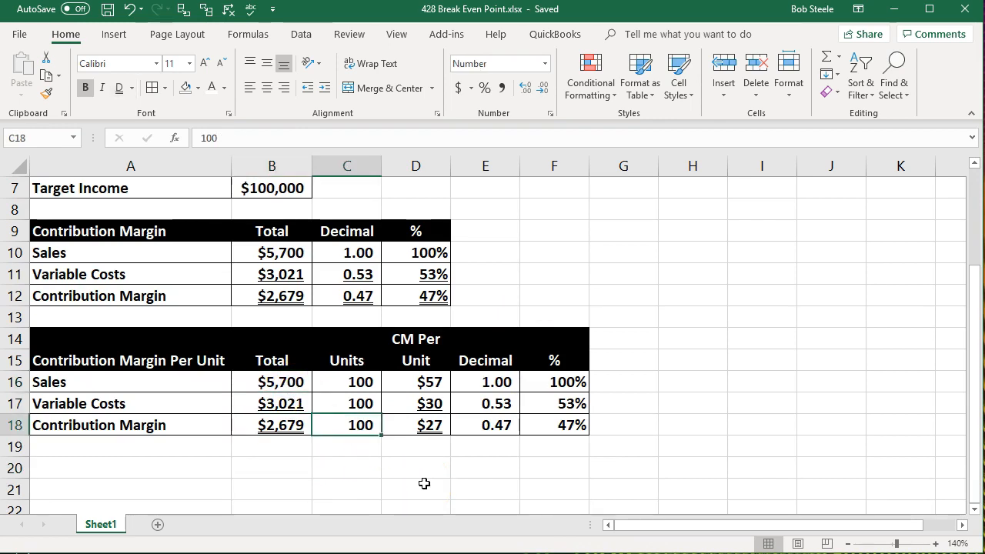
key("Up")
key("Up")
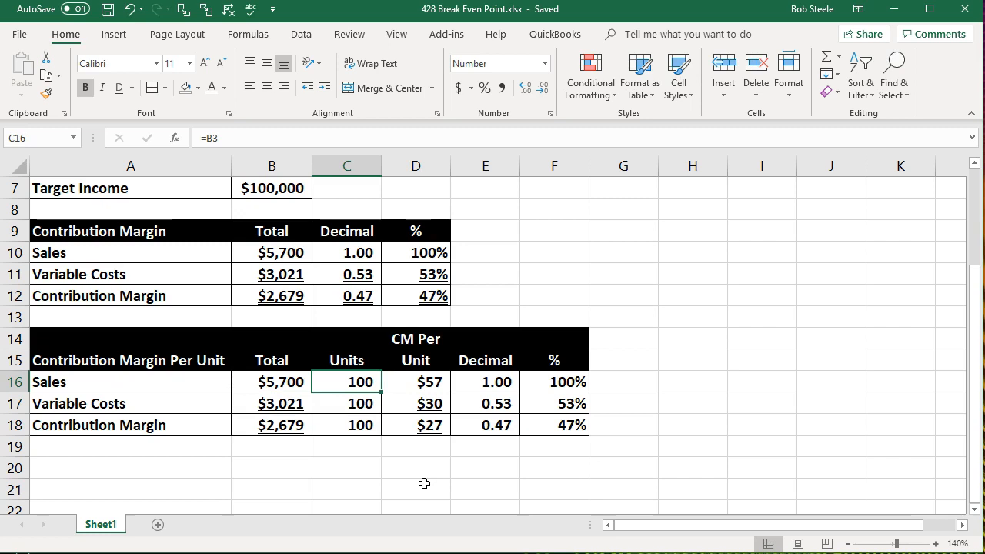
key("Right")
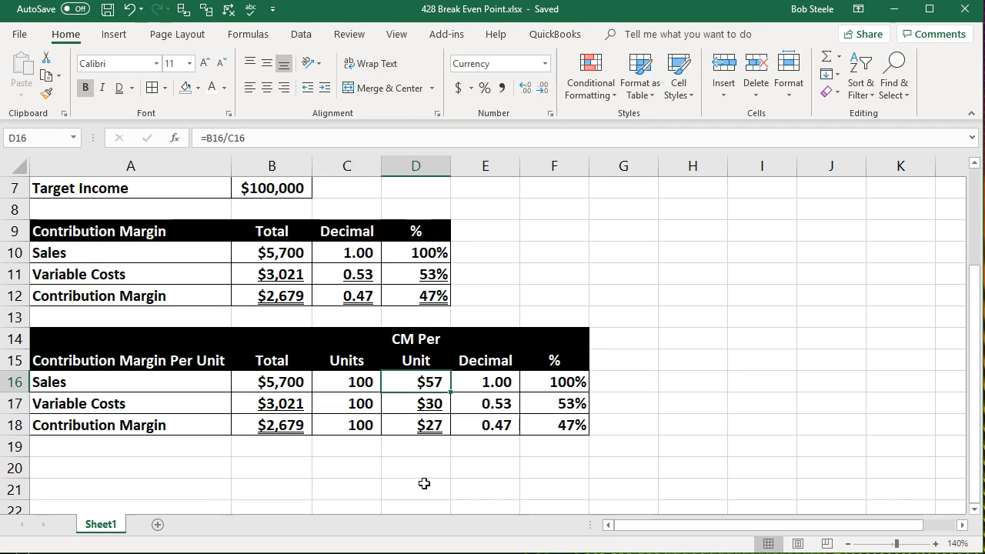
key("Down")
key("Down")
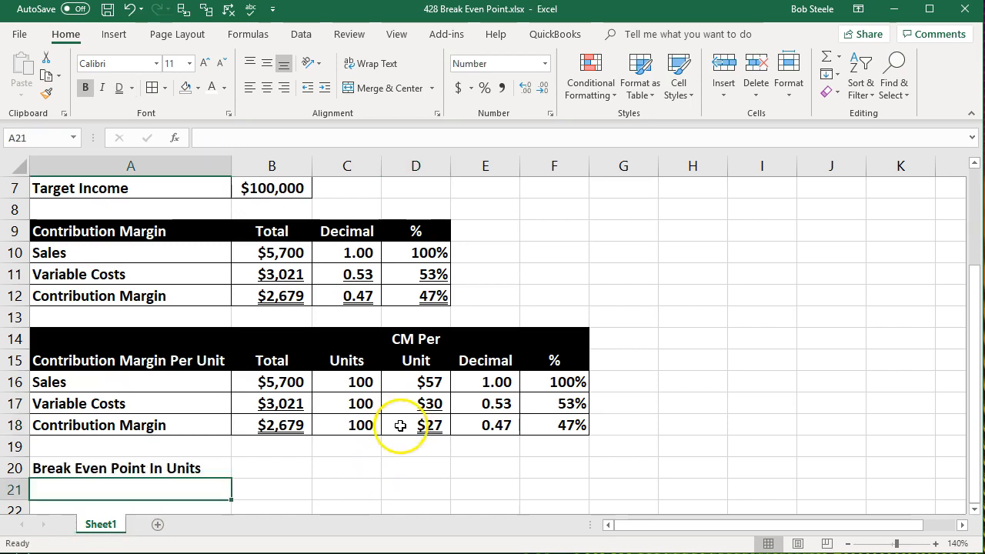
Fill the contribution margin per unit cell D18 with yellow.
left_click(400, 425)
right_click(400, 426)
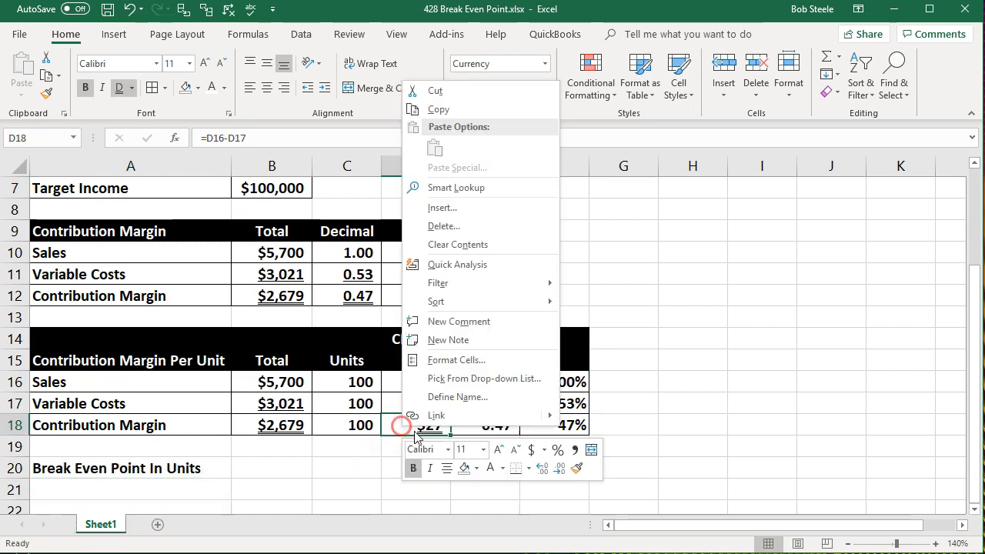
left_click(476, 468)
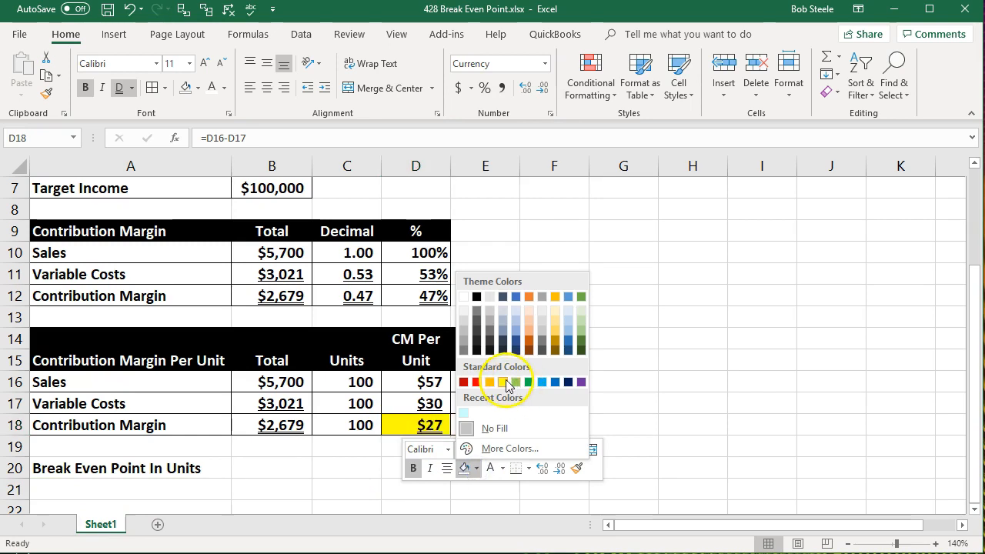
left_click(502, 383)
Add a 'Fixed Costs' row in A21 with B21 linked to the fixed costs in B6.
left_click(166, 487)
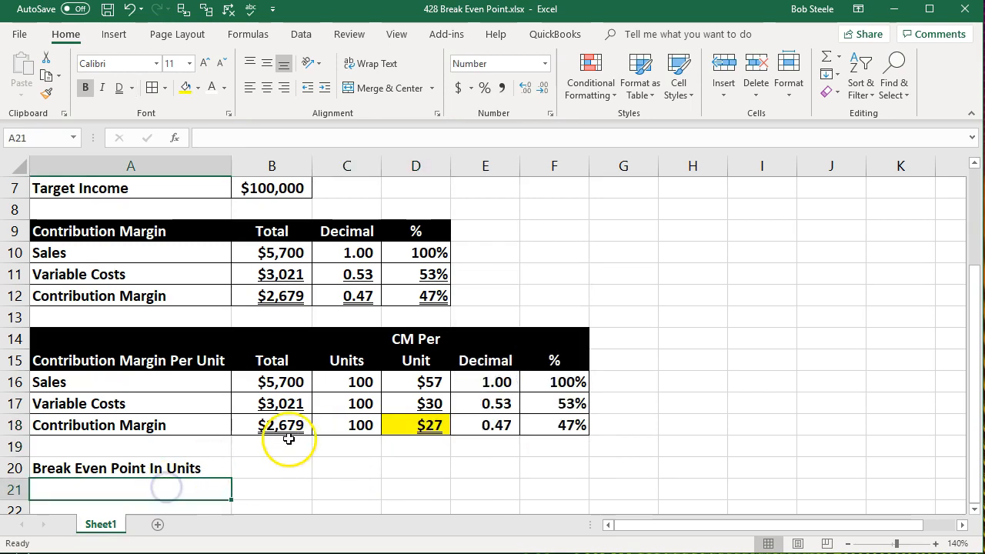
scroll(289, 437, "down", 1)
scroll(288, 438, "down", 1)
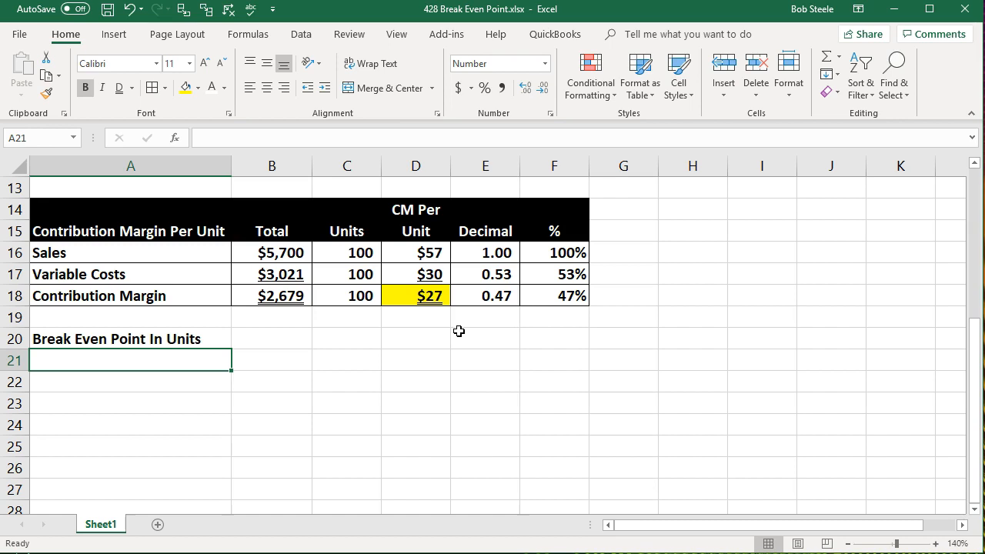
type("Fix")
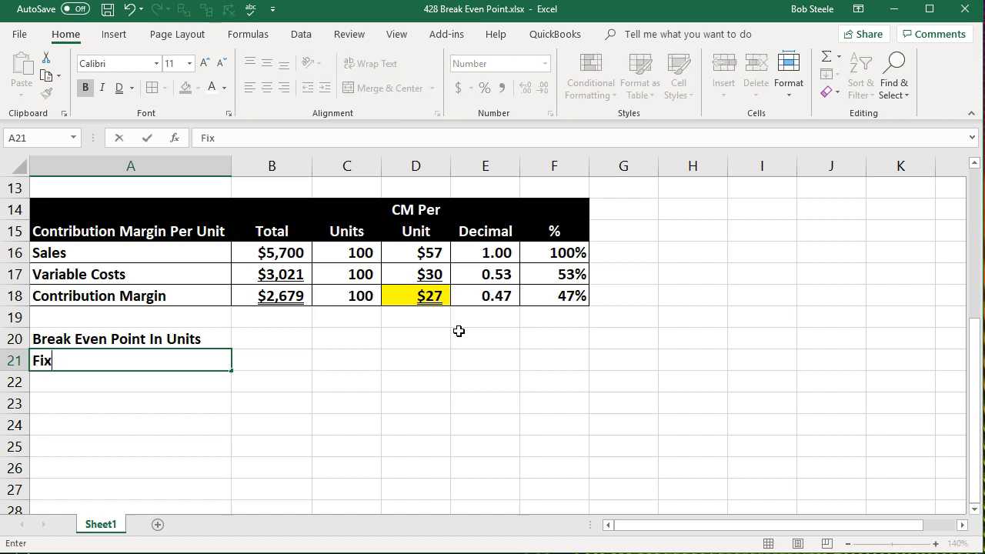
type("ed Costs")
key("Tab")
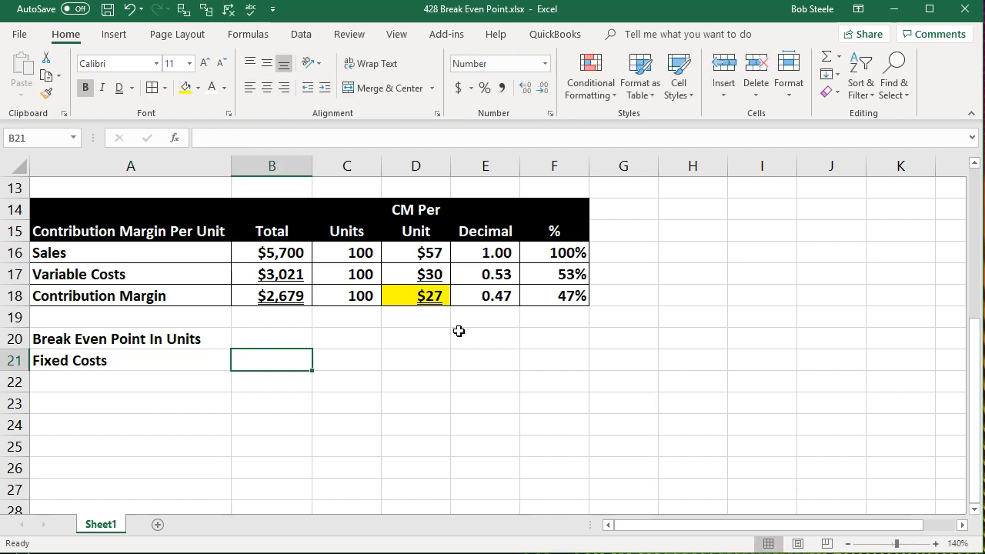
type("=")
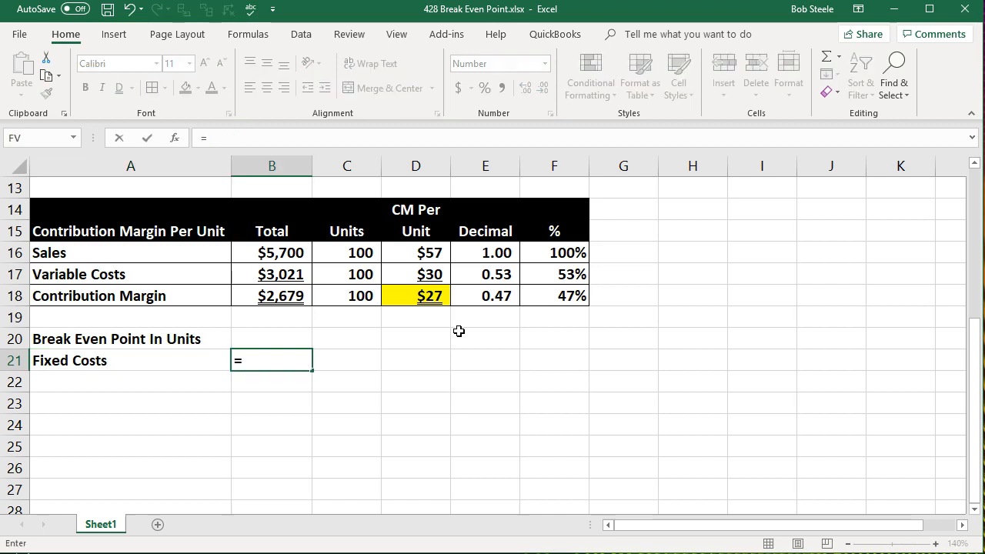
scroll(459, 331, "up", 4)
left_click(292, 306)
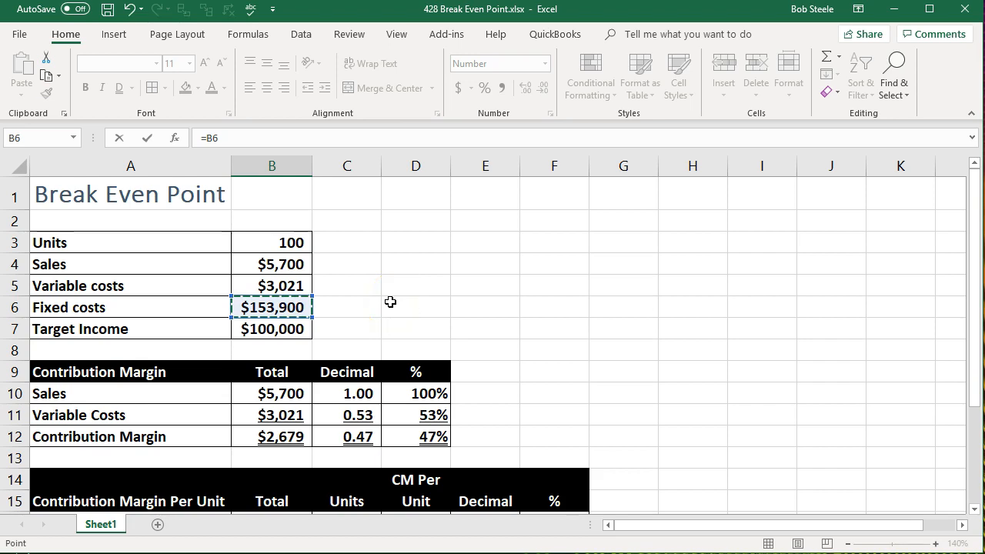
key("Return")
key("Return")
Add a 'Contribution margin per unit' row in A22 with B22 linked to the per-unit margin in D18.
scroll(390, 301, "down", 1)
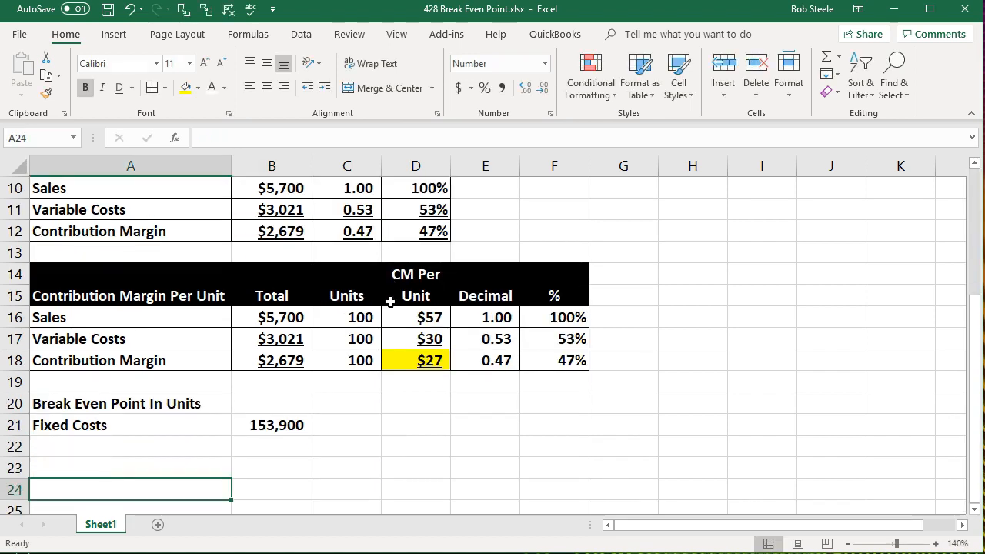
key("Up")
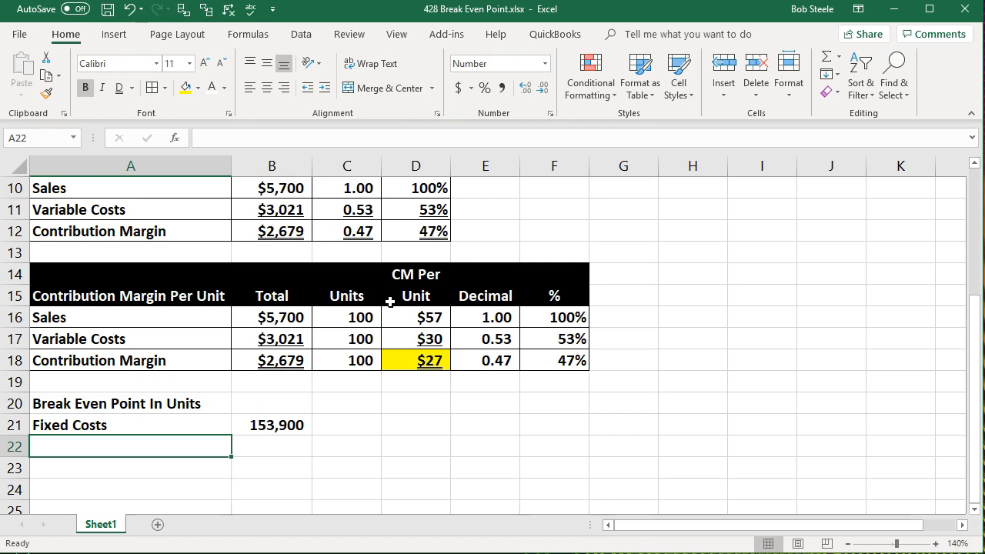
type("Contrib")
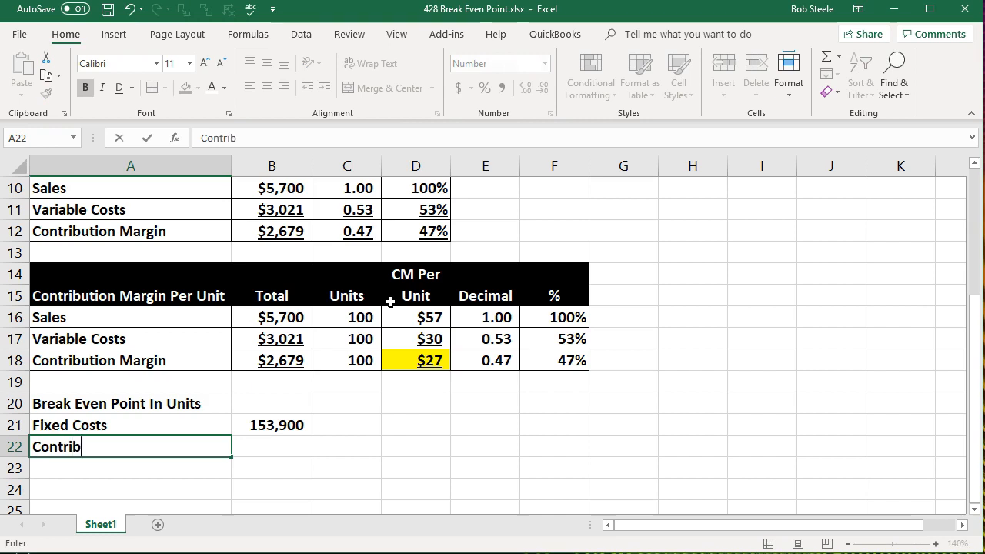
type("ution ma rgin per unit")
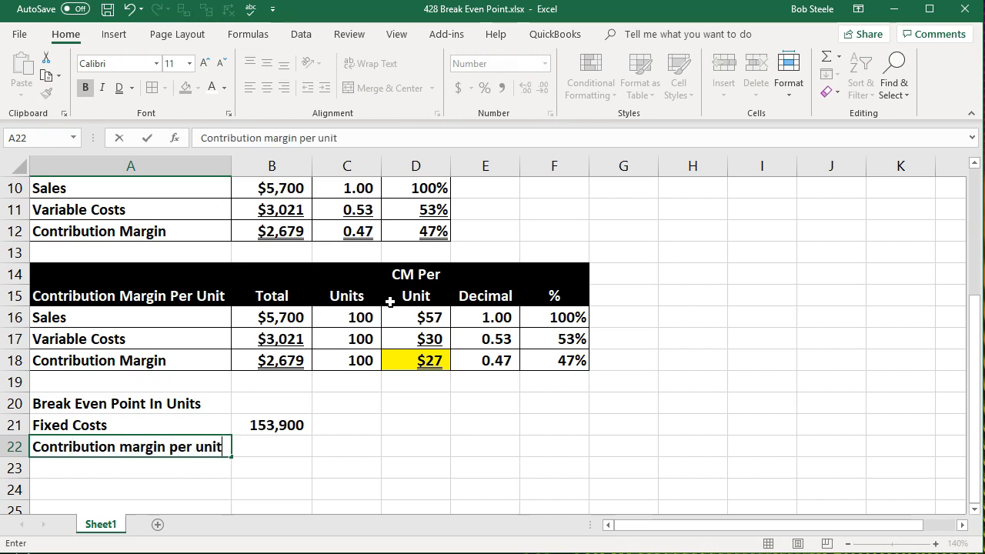
key("Tab")
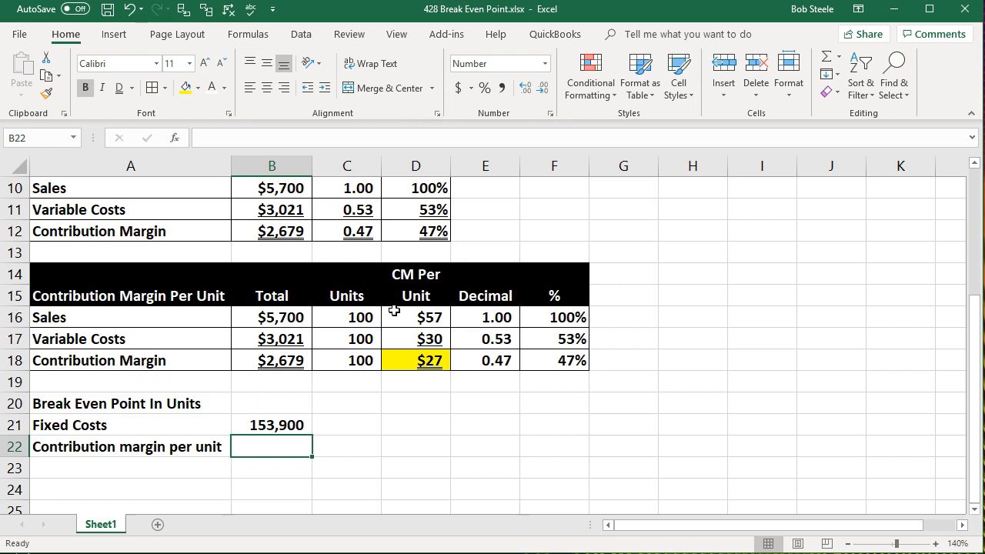
type("=")
left_click(412, 360)
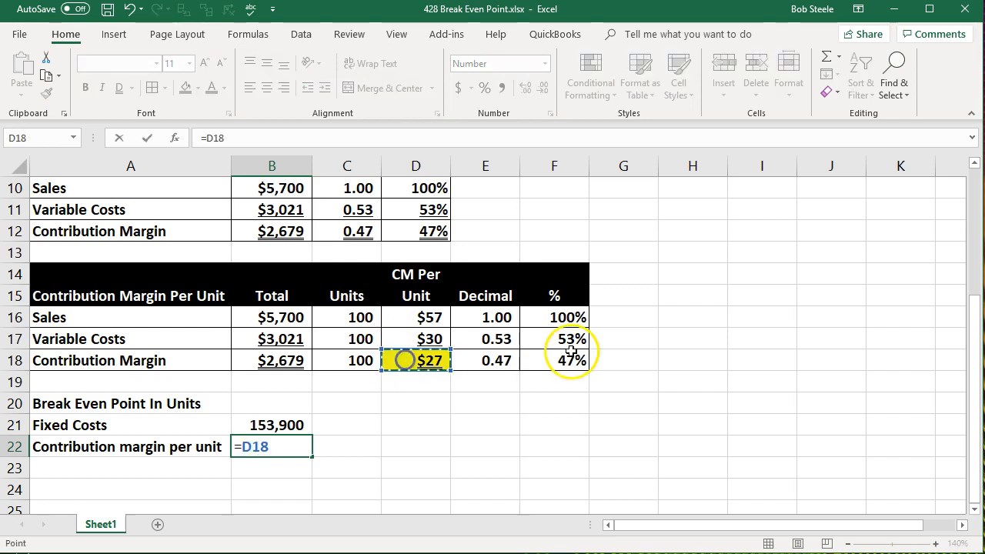
key("Return")
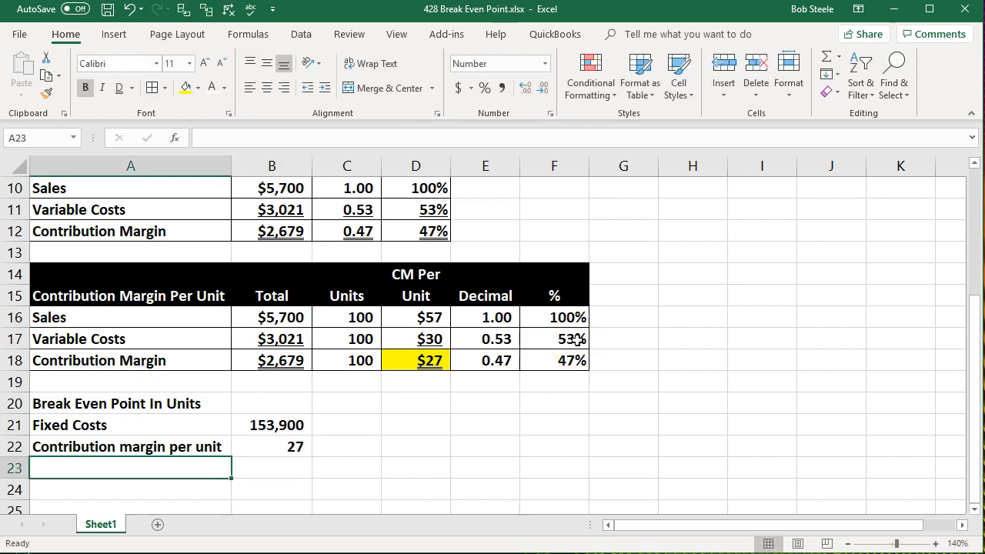
Add a 'Break Even Point In Units' row in A23 with B23 computing =B21/B22.
type("Break Even Point In Units")
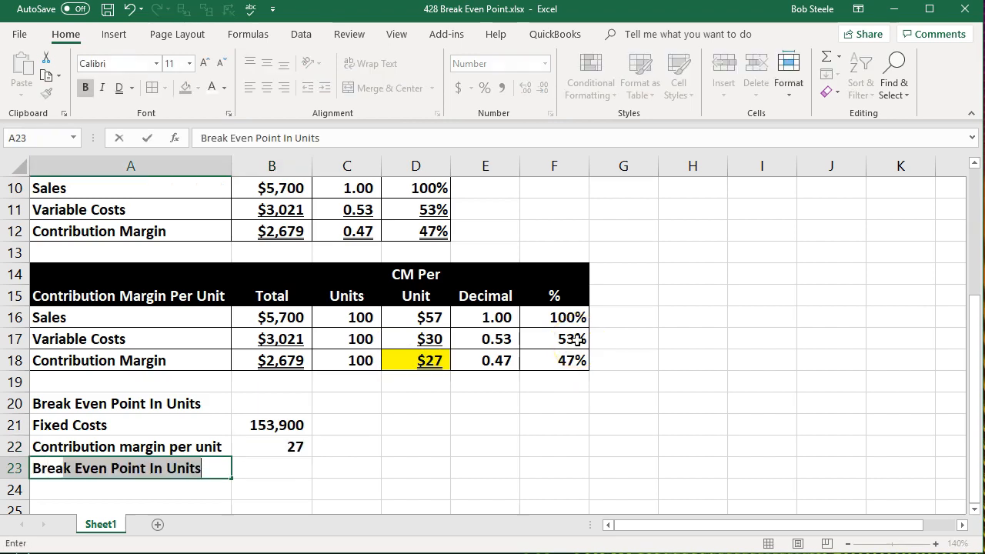
key("Tab")
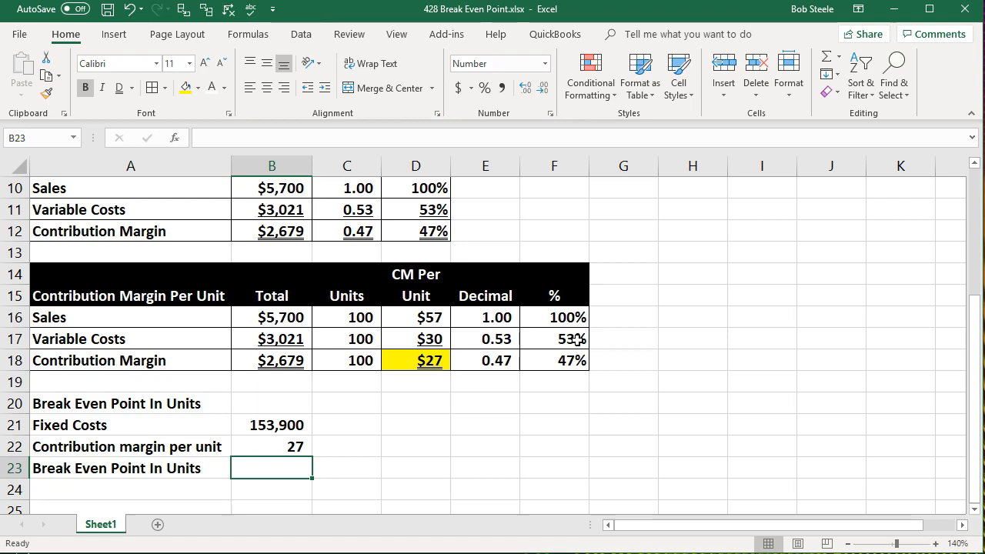
type("=")
left_click(271, 427)
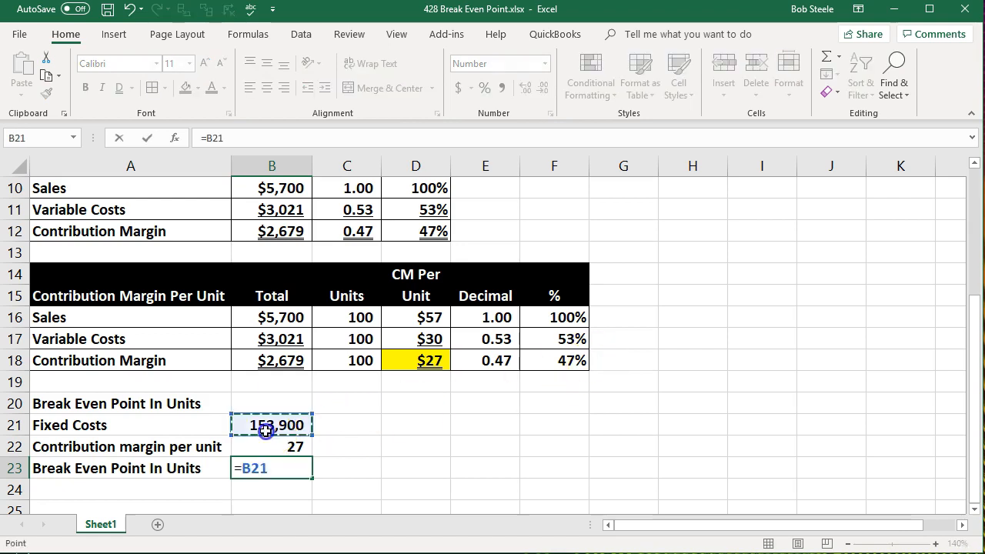
type("/")
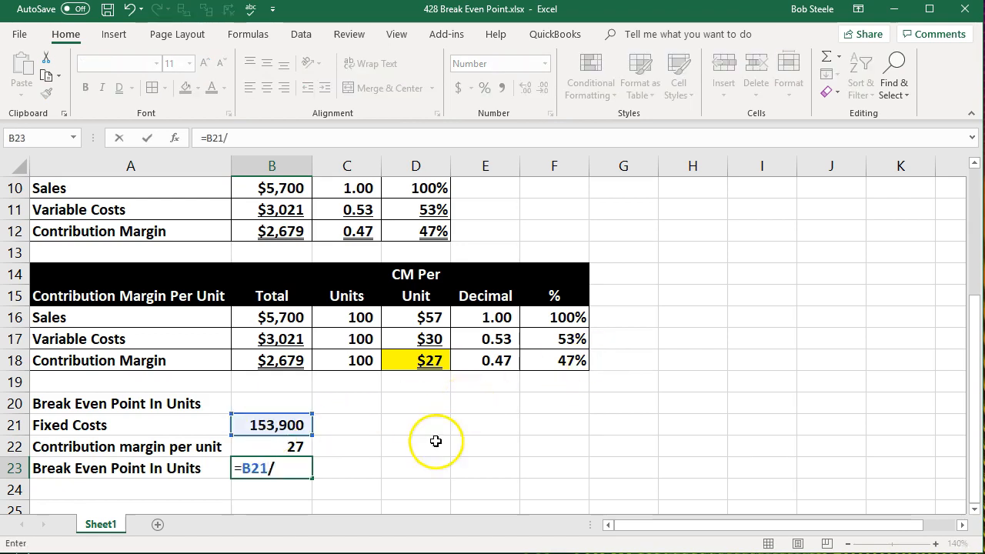
left_click(281, 447)
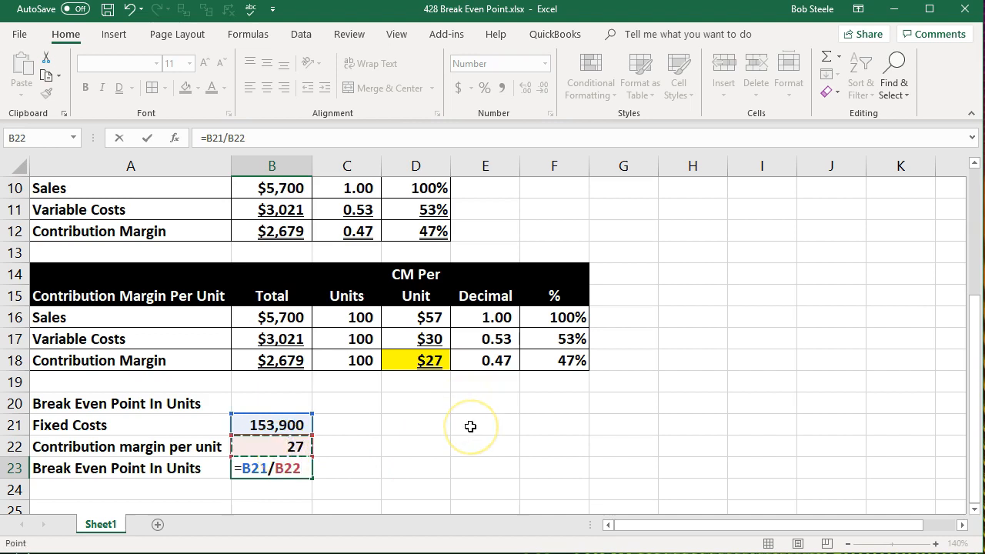
key("Return")
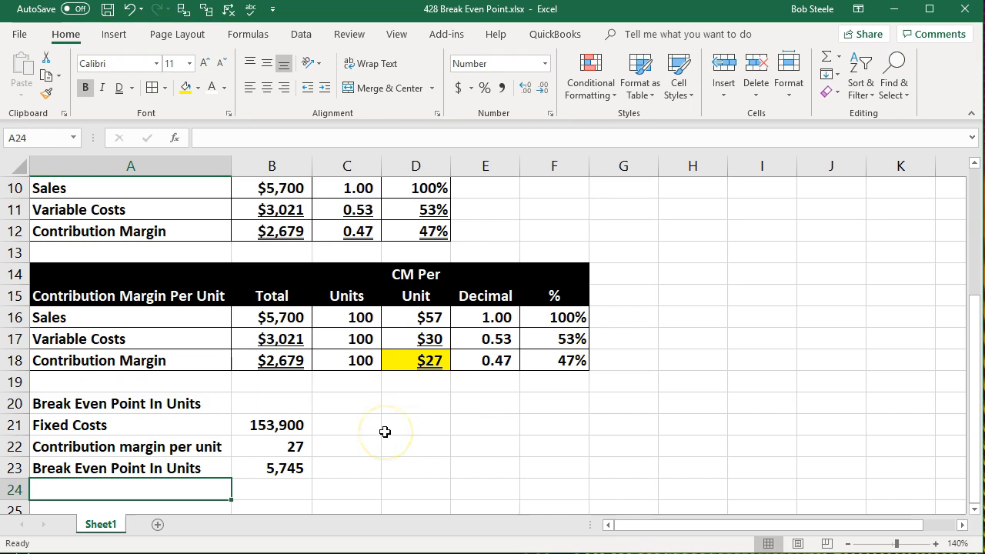
Format the fixed costs cell B21 as Currency.
left_click(284, 427)
right_click(285, 429)
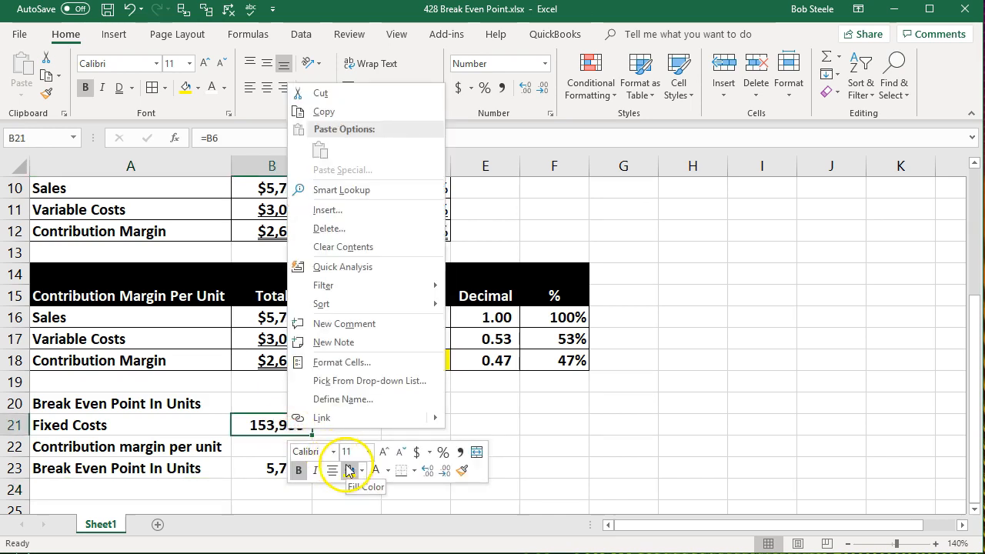
left_click(361, 362)
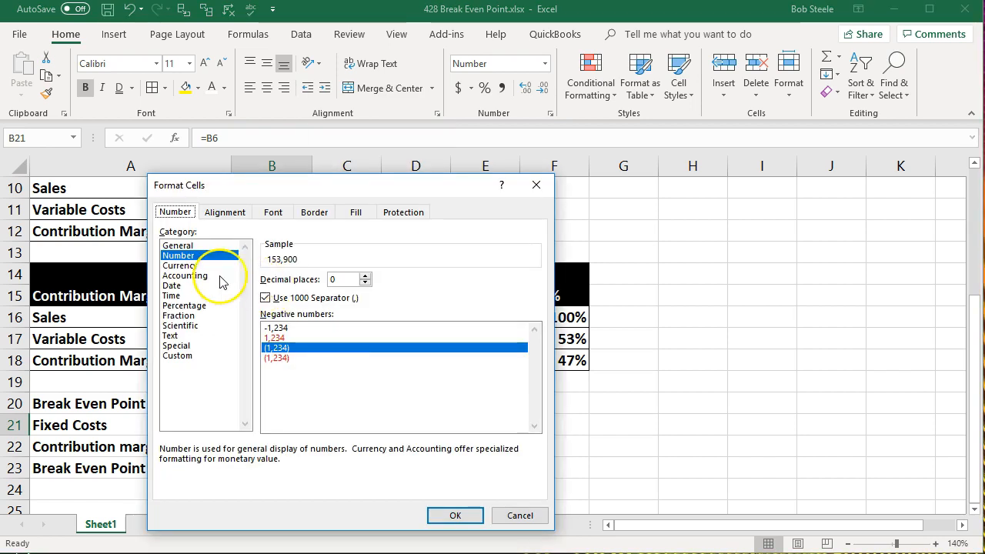
left_click(185, 266)
left_click(453, 515)
Show two decimal places in the contribution margin per unit cell B22.
left_click(292, 444)
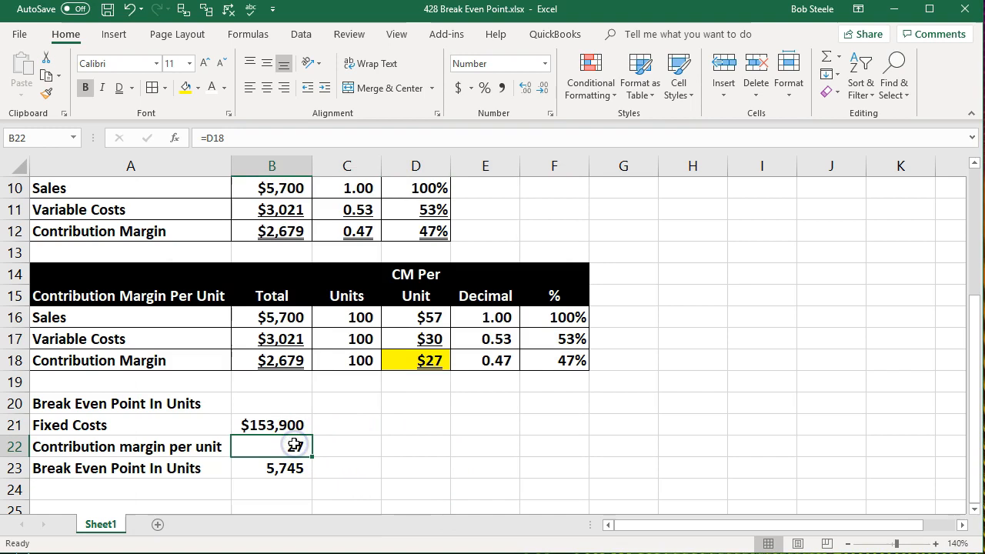
left_click(523, 89)
left_click(523, 89)
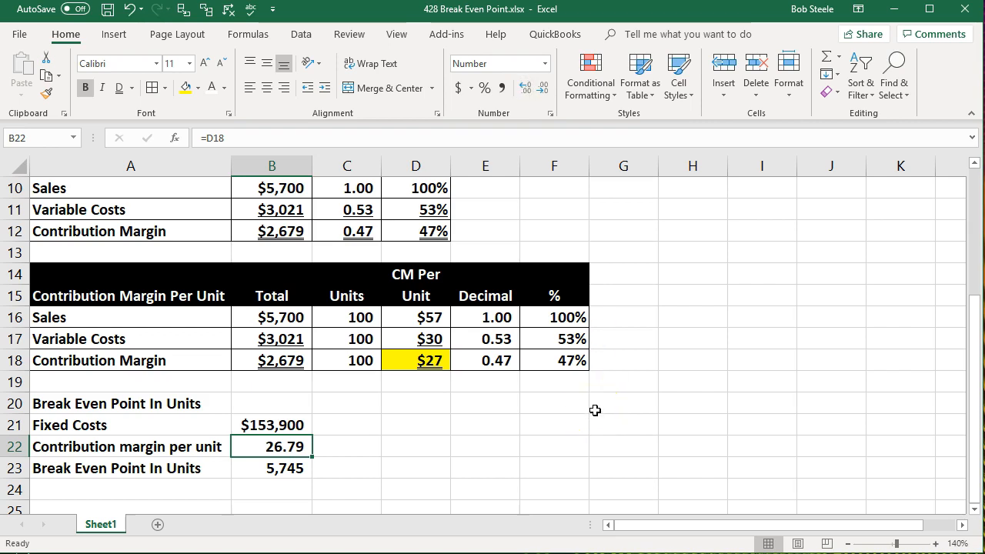
Switch to Calculator and divide 153,900 by 26.79 to check the break-even units.
key("alt+Tab")
left_click(727, 335)
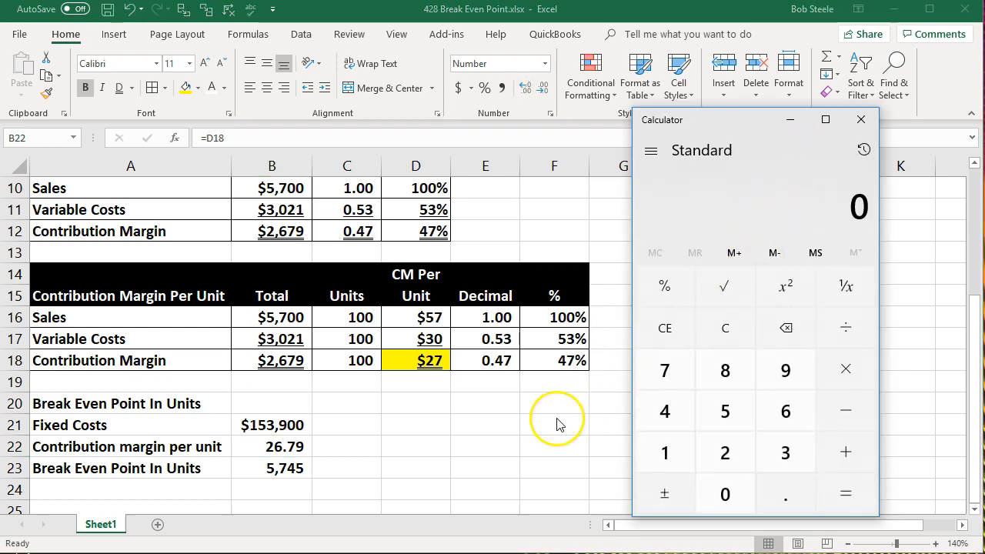
type("153")
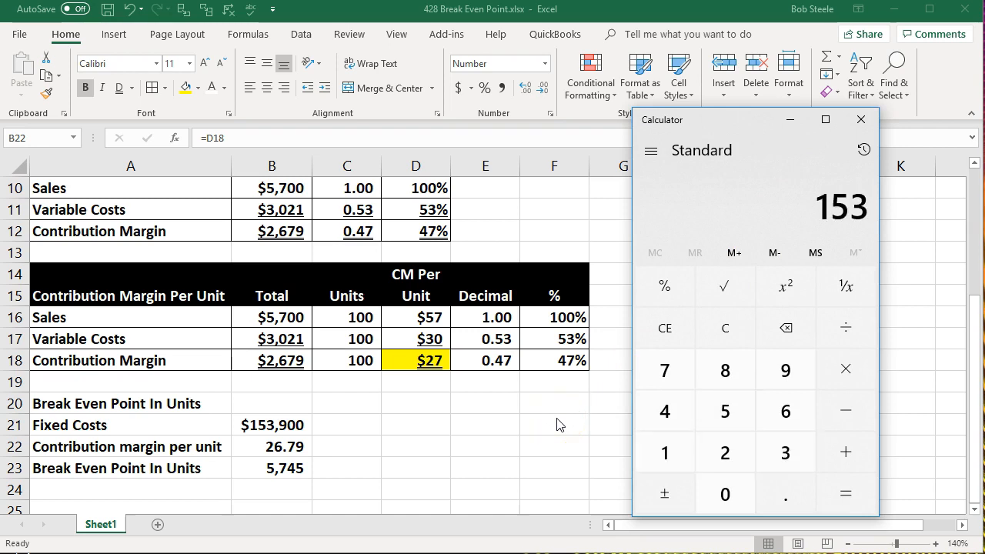
type(",900")
key("slash")
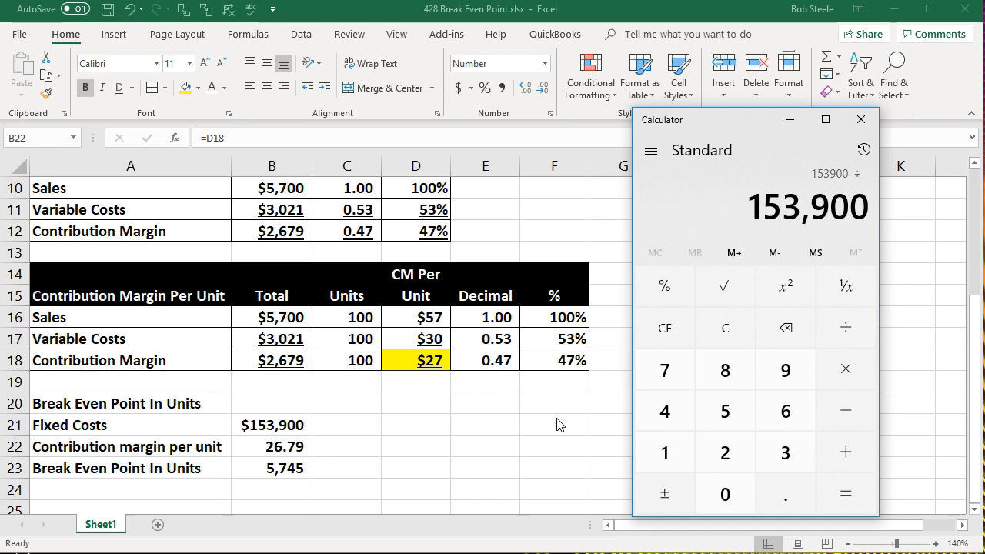
type("26.79")
key("Return")
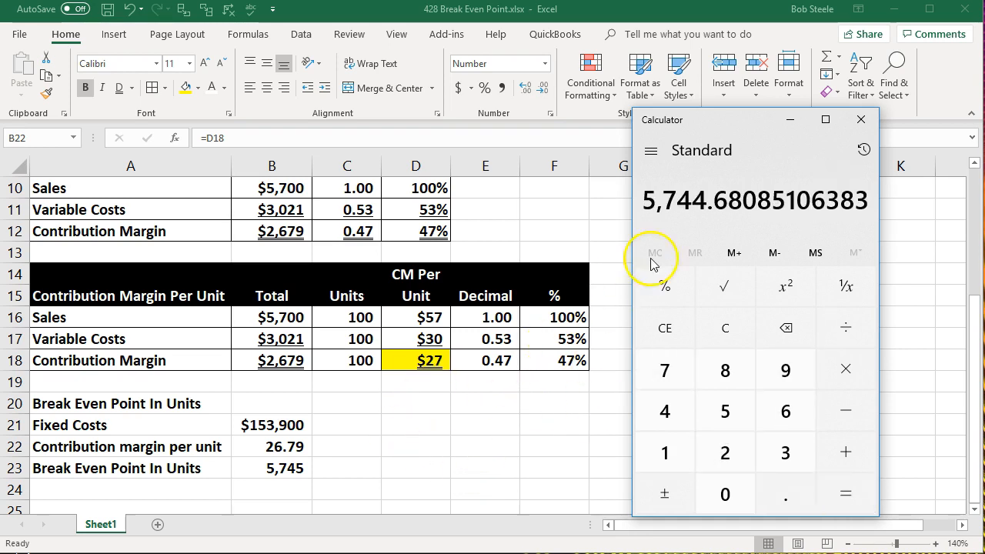
Temporarily add decimal places to the break-even units cell B23, then reduce it back to whole units.
left_click(302, 468)
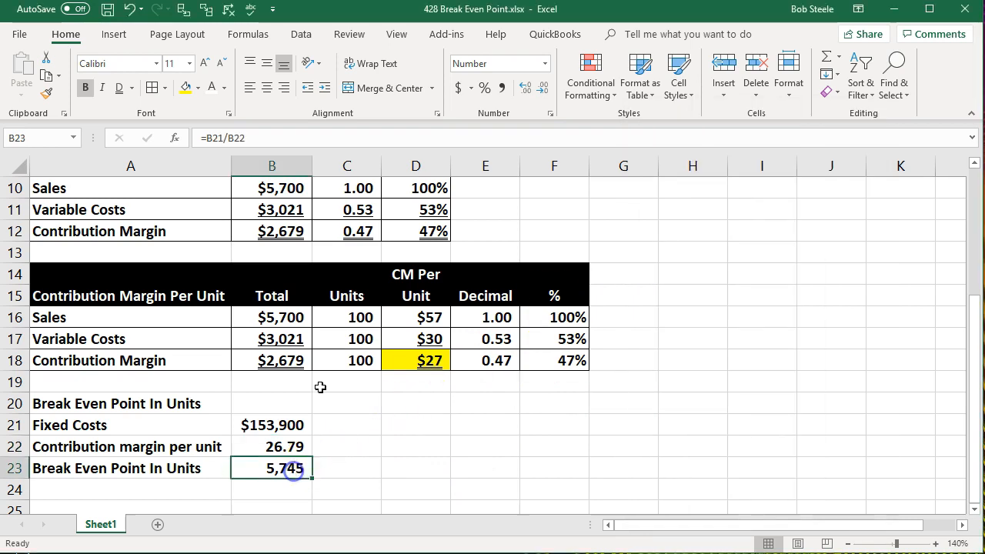
left_click(528, 91)
left_click(528, 90)
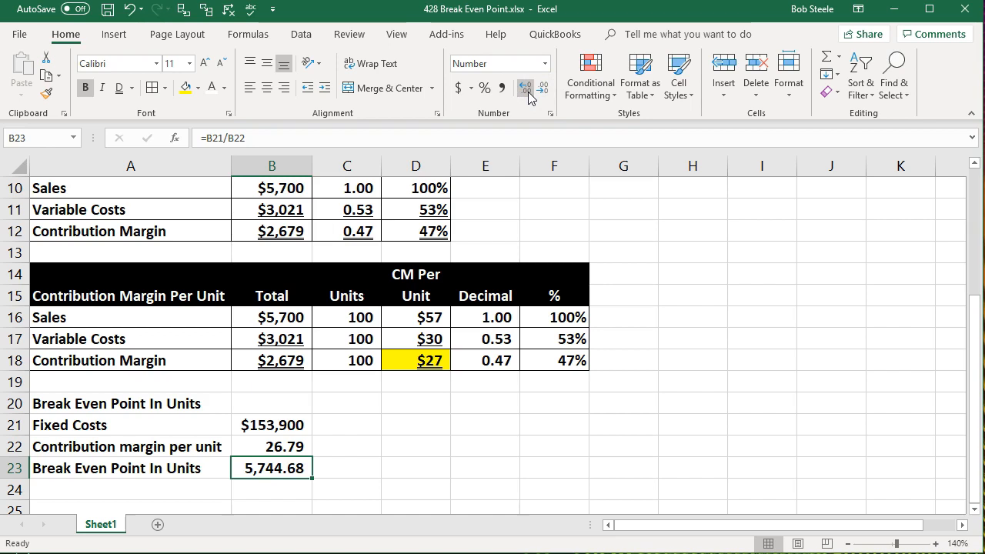
left_click(527, 91)
left_click(528, 91)
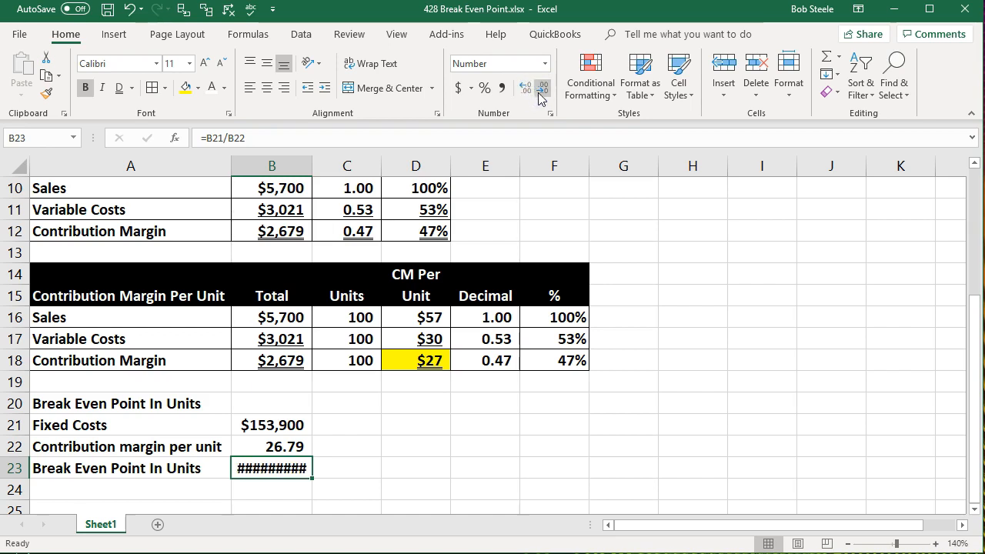
left_click(542, 90)
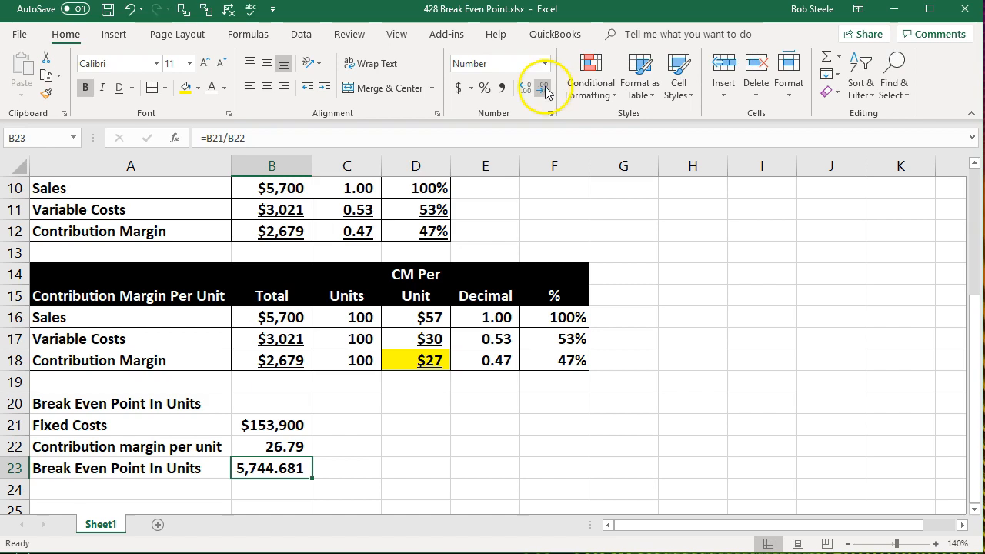
left_click(523, 90)
left_click(543, 91)
left_click(542, 91)
left_click(542, 91)
left_click(542, 91)
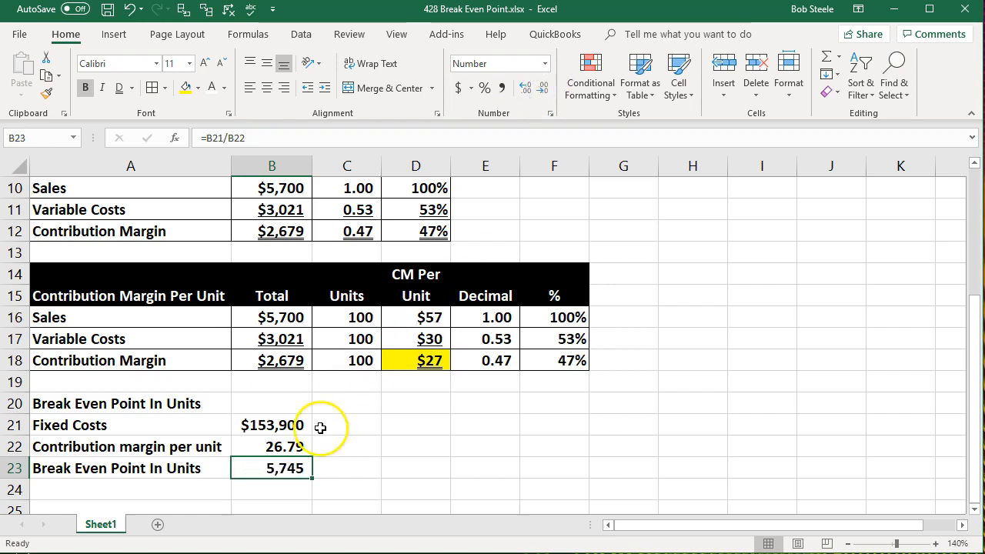
Reduce the per-unit margin in B22 to whole dollars.
left_click(300, 446)
left_click(542, 88)
left_click(543, 88)
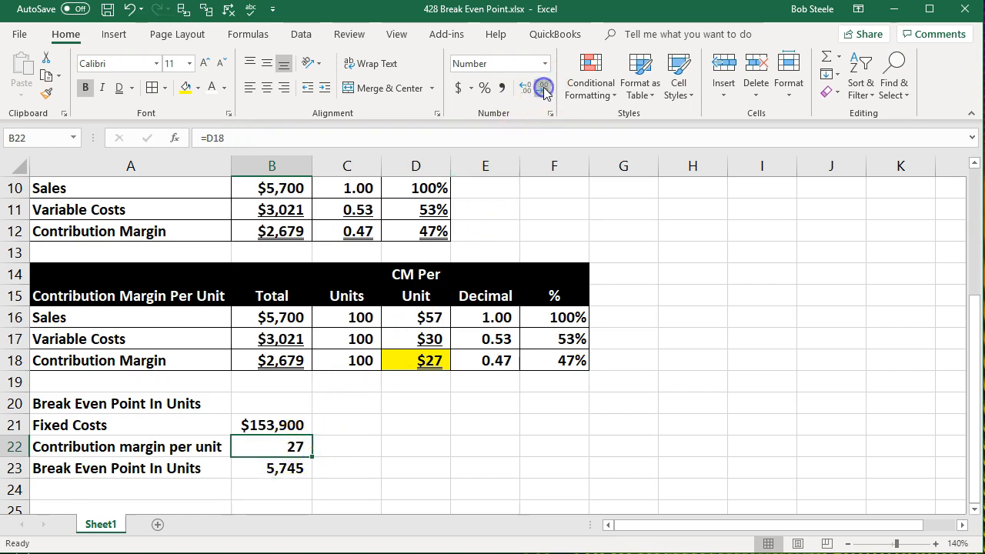
key("alt+Tab")
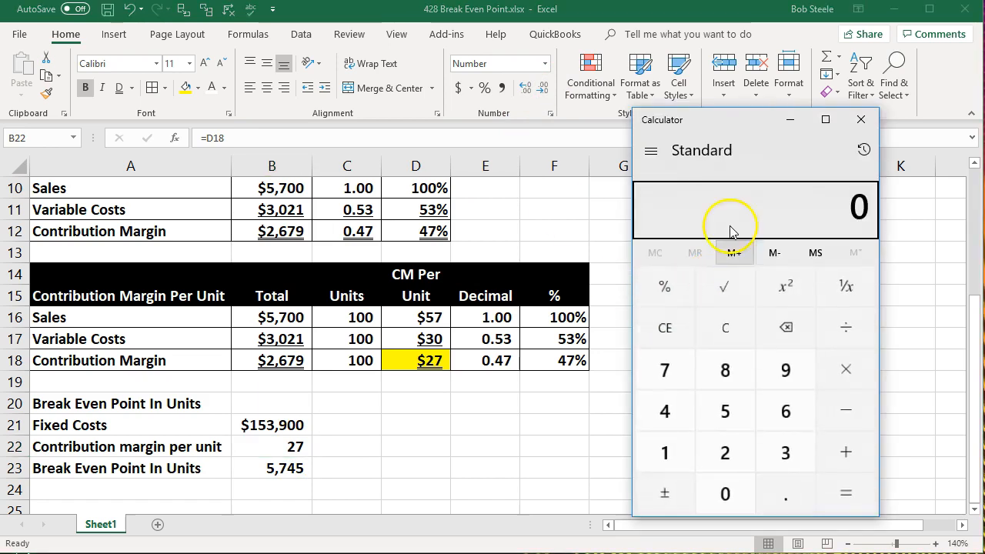
left_click(738, 317)
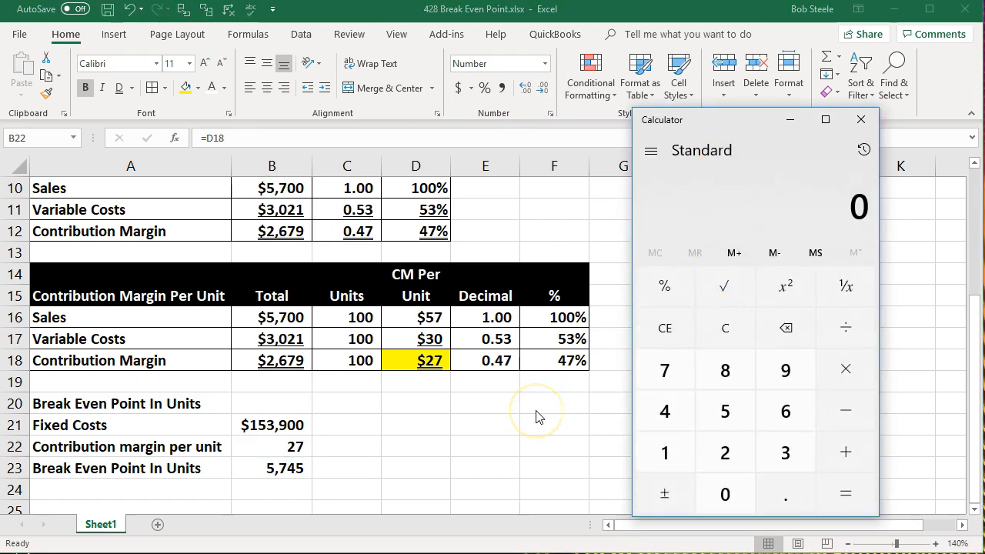
type("153900")
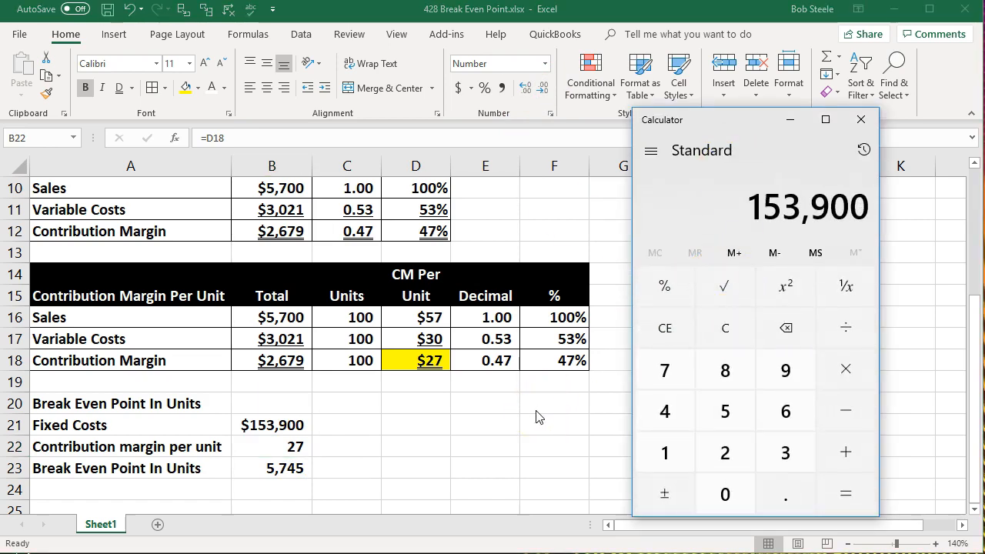
key("slash")
type("5700")
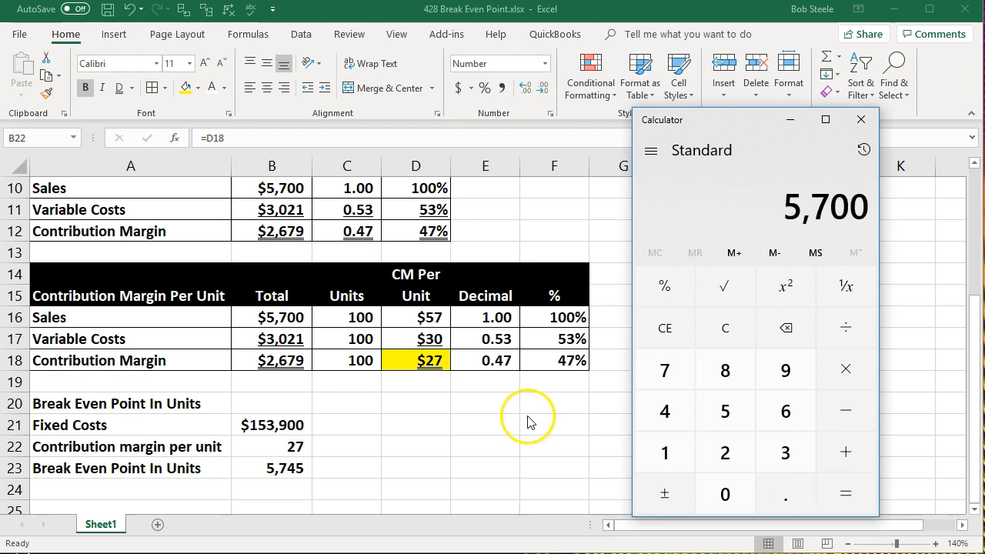
Restore two decimal places in the per-unit margin cell B22.
scroll(281, 462, "down", 1)
left_click(279, 389)
left_click(279, 448)
left_click(288, 380)
left_click(525, 88)
left_click(526, 88)
In Calculator, clear the entry, divide 153,900 by 26.79, and close Calculator.
left_click(660, 553)
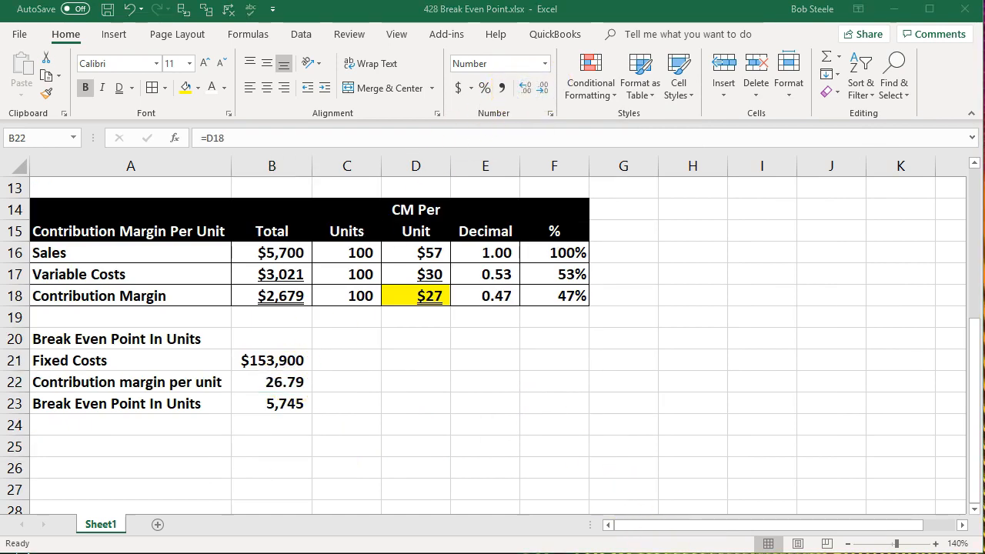
left_click(821, 533)
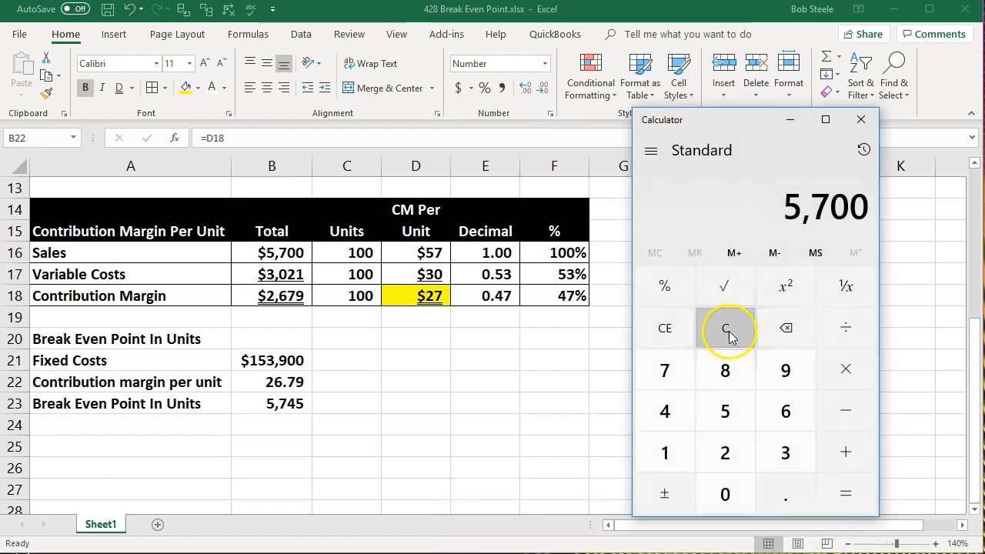
left_click(725, 328)
type("153")
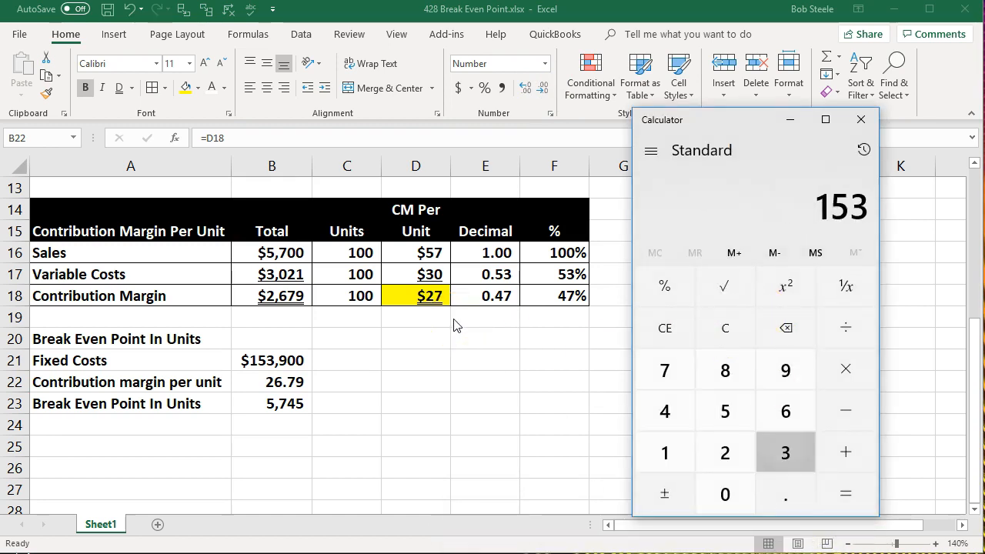
type("90026.79")
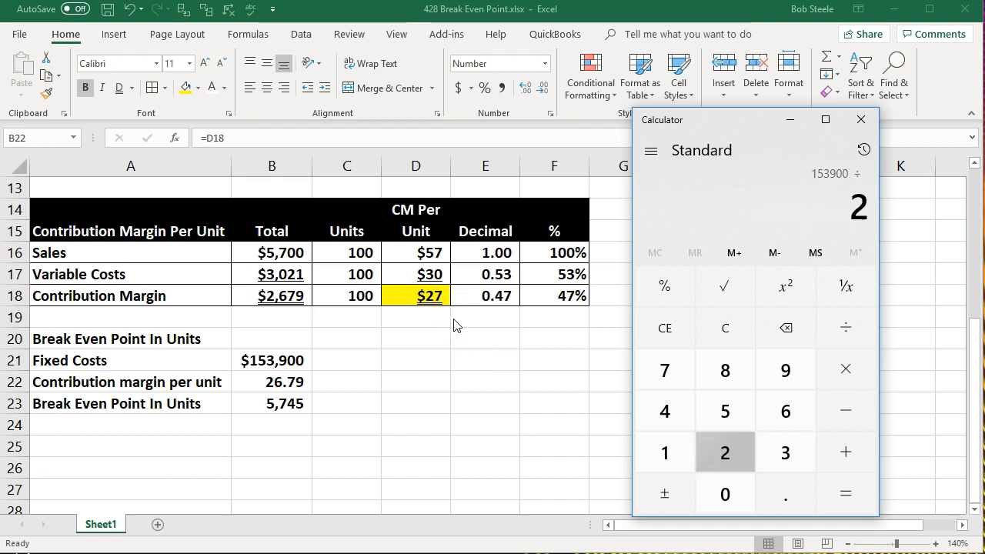
key("Return")
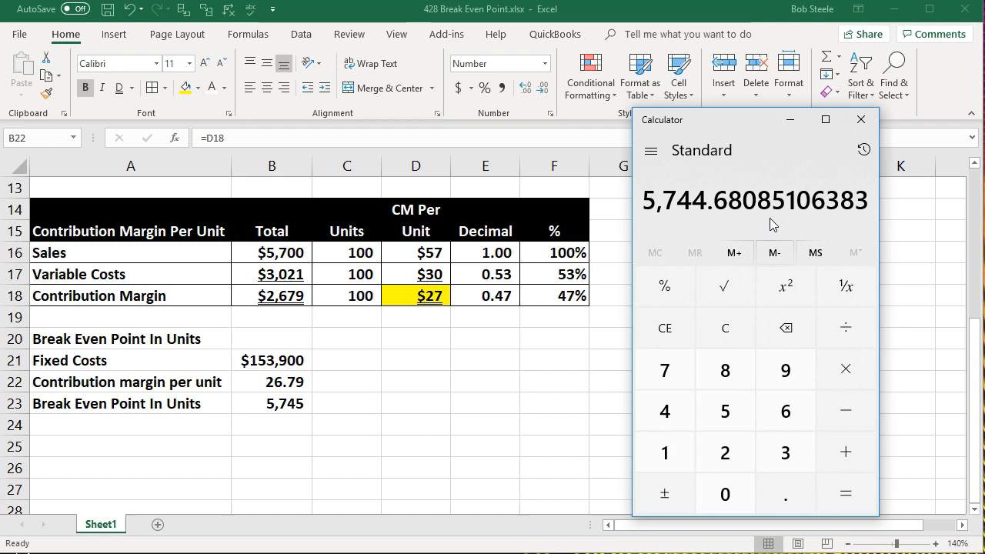
left_click(865, 119)
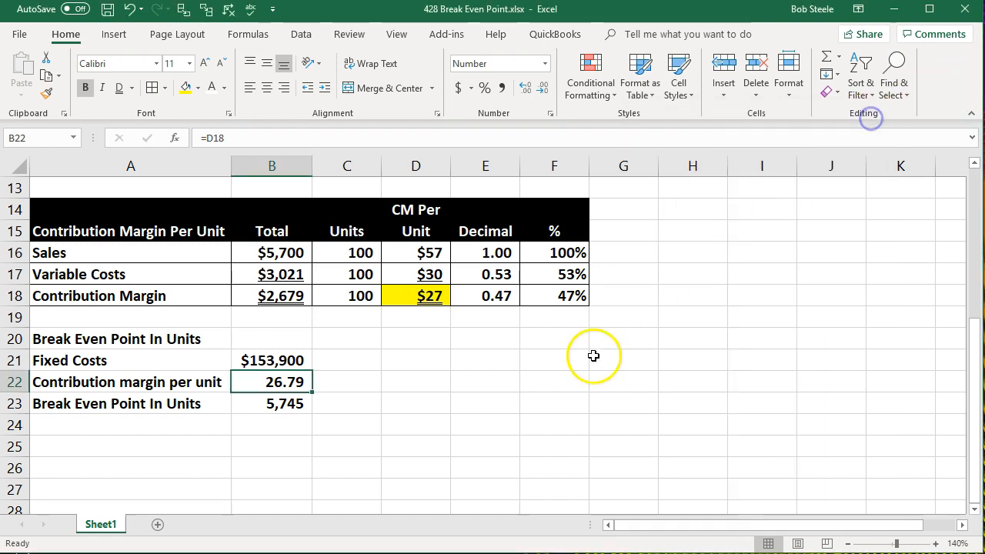
Format the per-unit margin cell B22 as Currency with no decimal places.
left_click(587, 357)
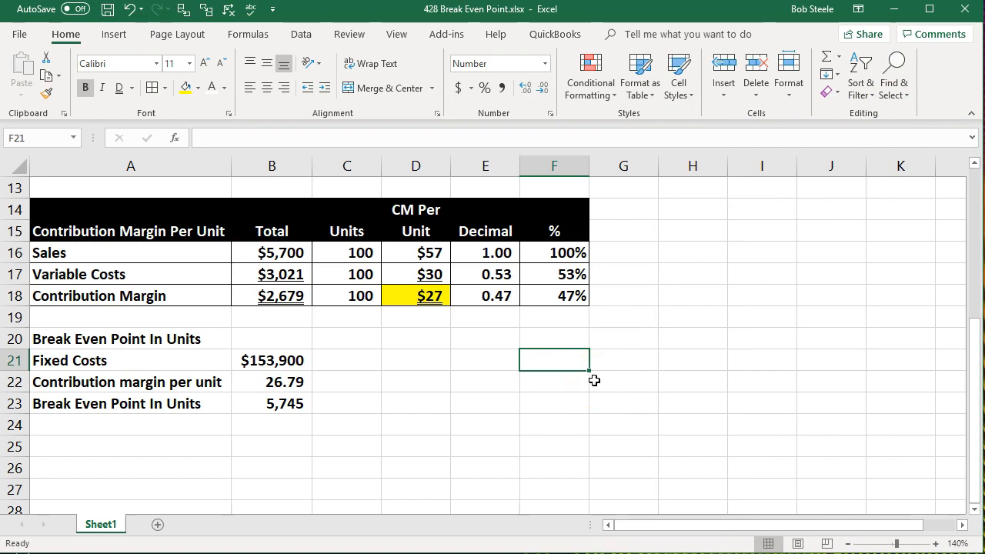
right_click(269, 382)
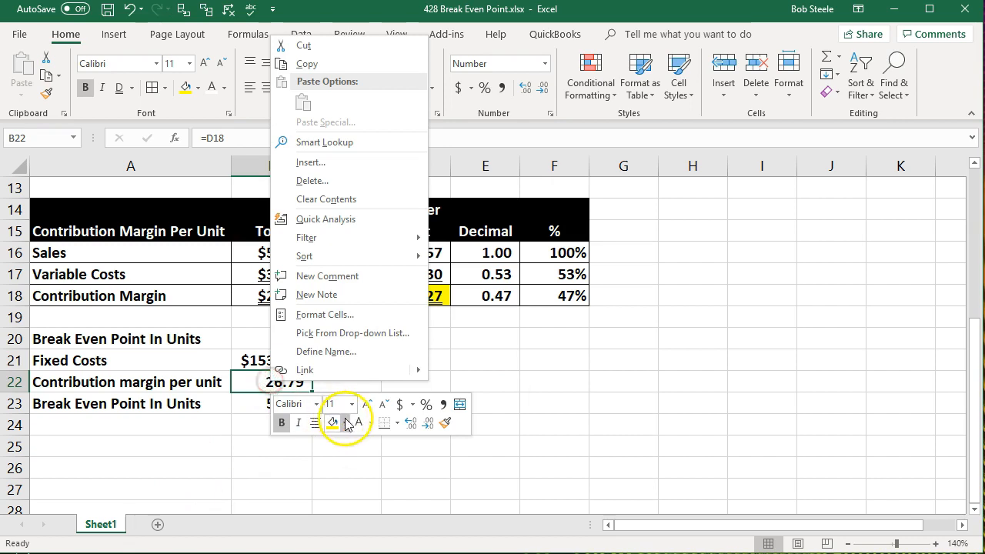
left_click(323, 314)
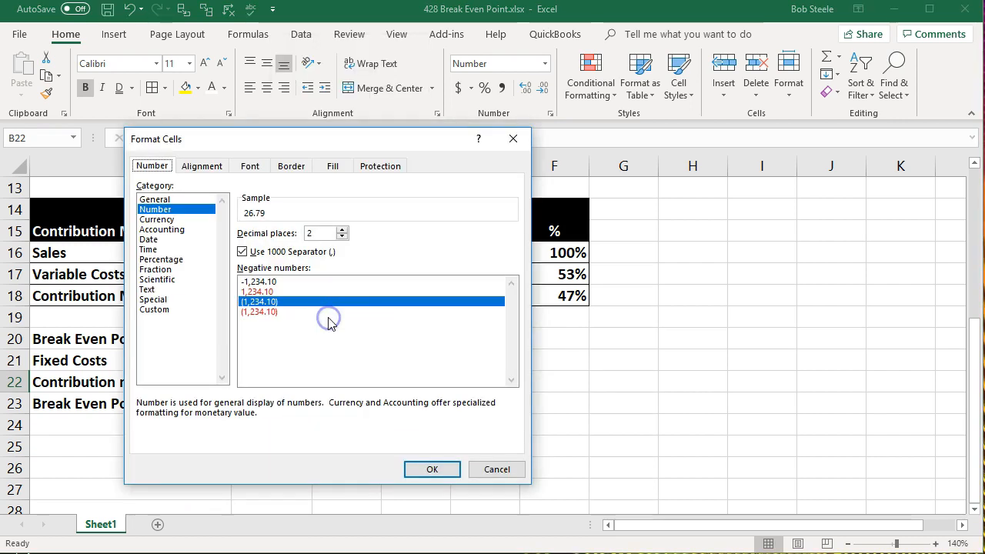
left_click(161, 219)
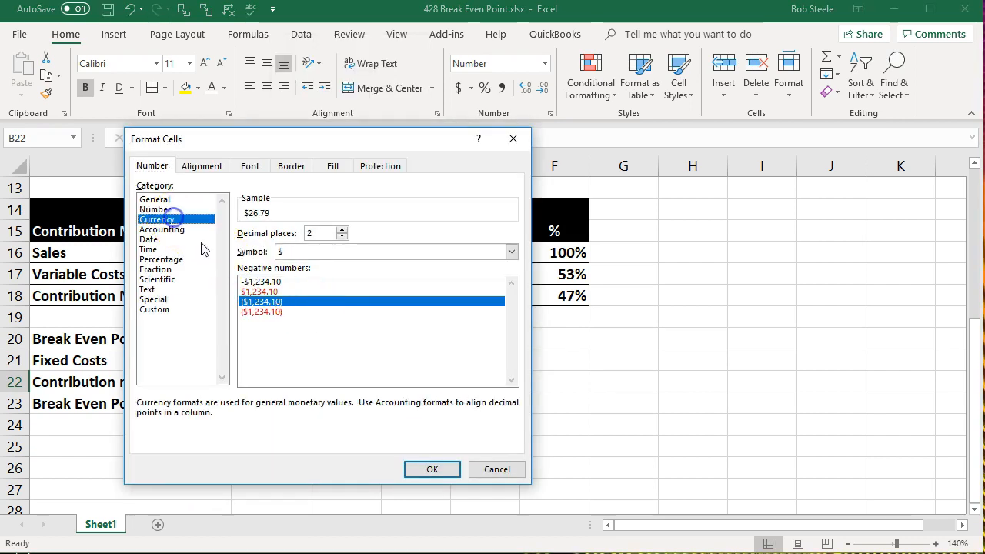
left_click(432, 468)
left_click(345, 429)
left_click(276, 382)
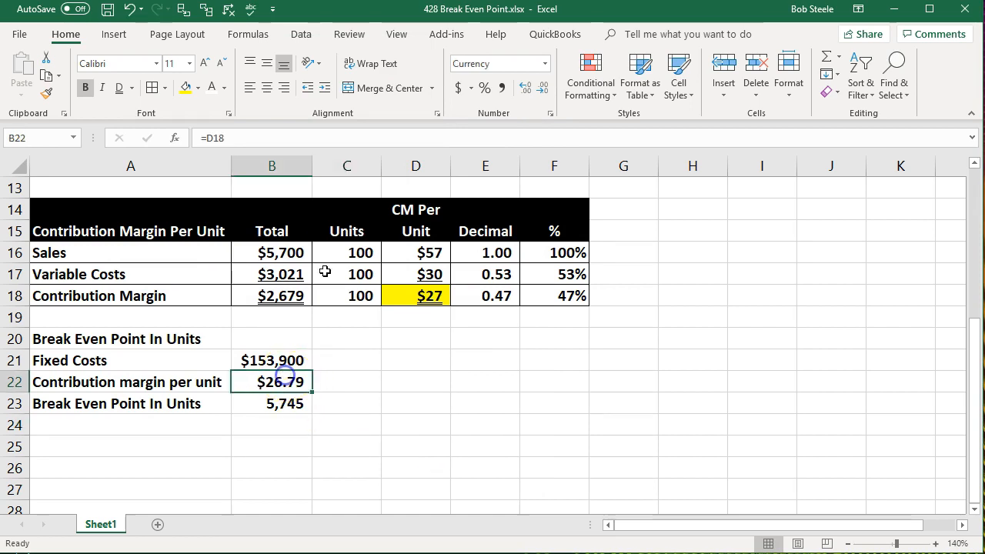
left_click(525, 88)
left_click(526, 89)
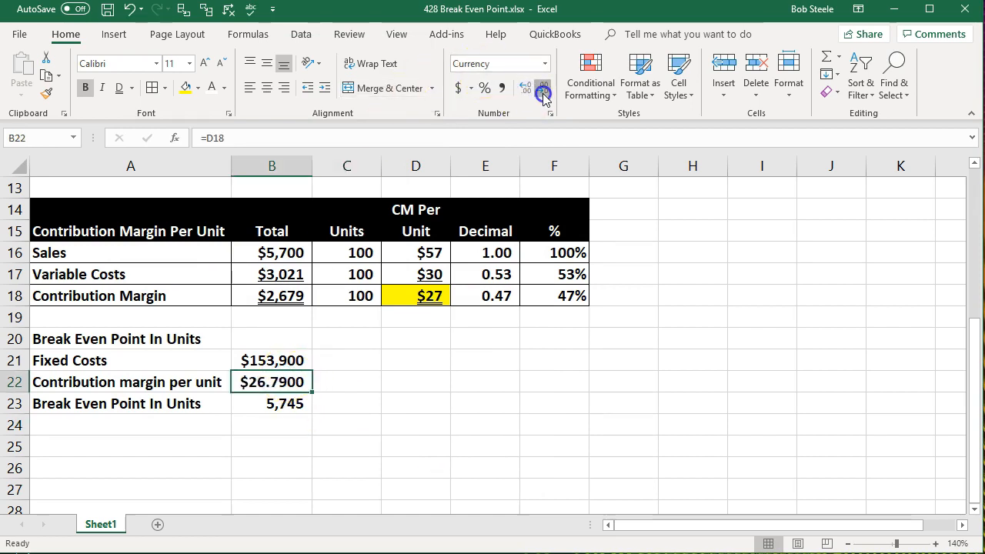
left_click(543, 90)
left_click(543, 90)
left_click(542, 90)
left_click(542, 89)
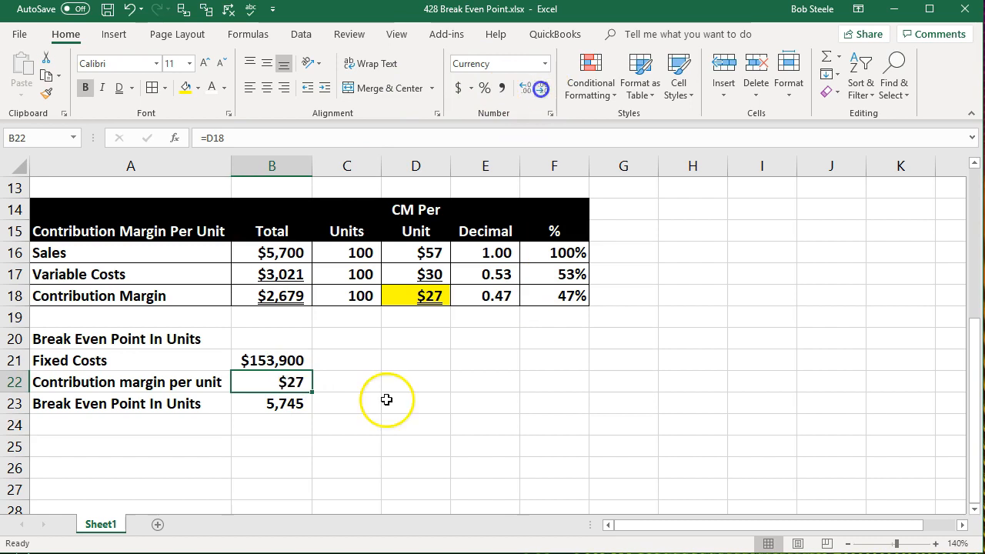
Add borders to the range A21:B23 and fill it light blue.
left_click(389, 399)
left_click_drag(188, 363, 264, 400)
right_click(264, 400)
left_click(152, 89)
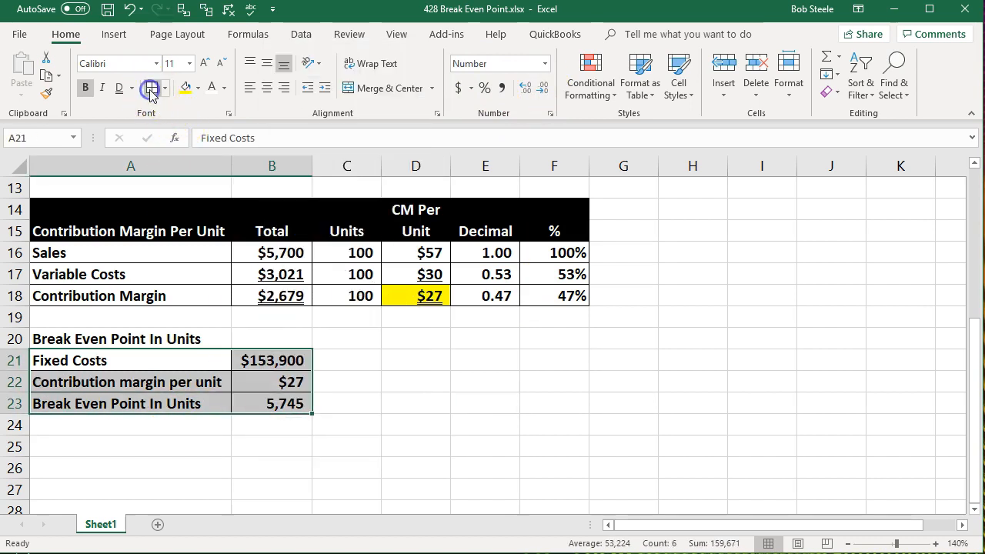
right_click(171, 382)
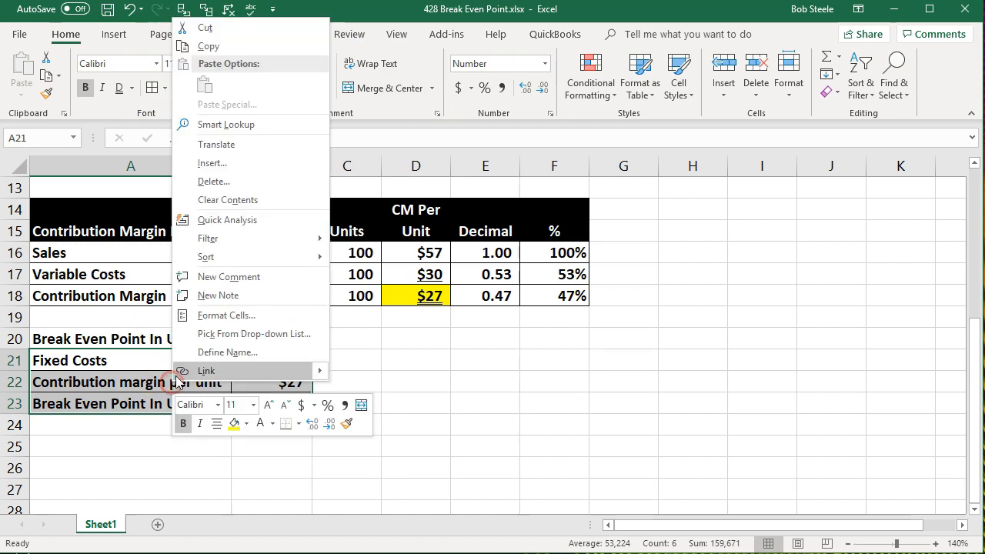
left_click(246, 423)
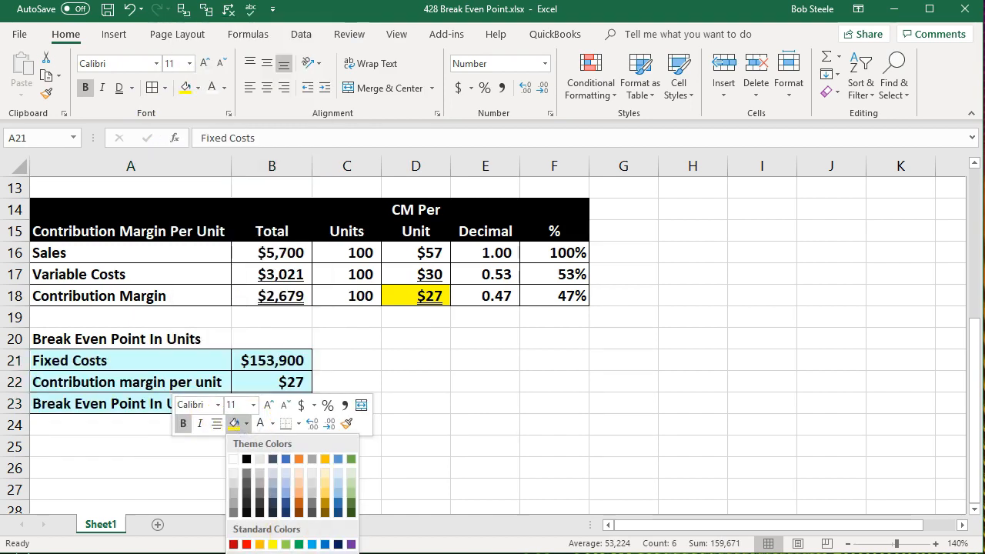
left_click(338, 471)
Give the heading range A20:B20 a black fill and white font.
left_click(101, 377)
left_click_drag(96, 342, 256, 337)
right_click(255, 336)
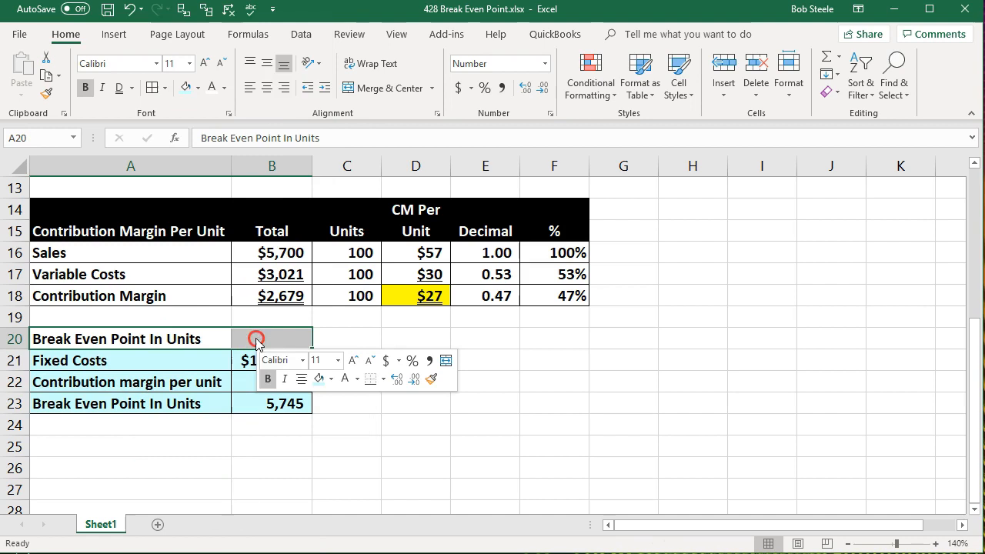
left_click(205, 90)
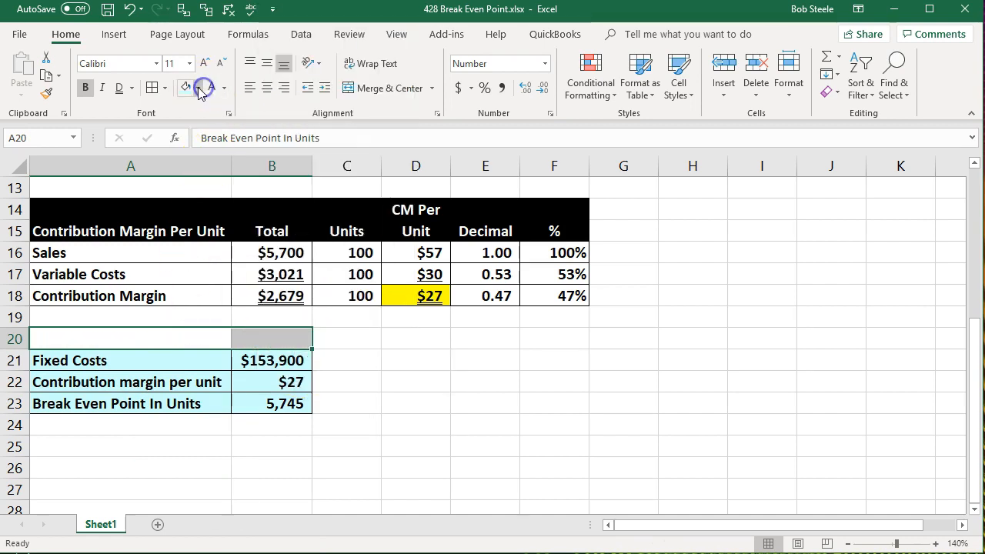
left_click(197, 88)
left_click(198, 121)
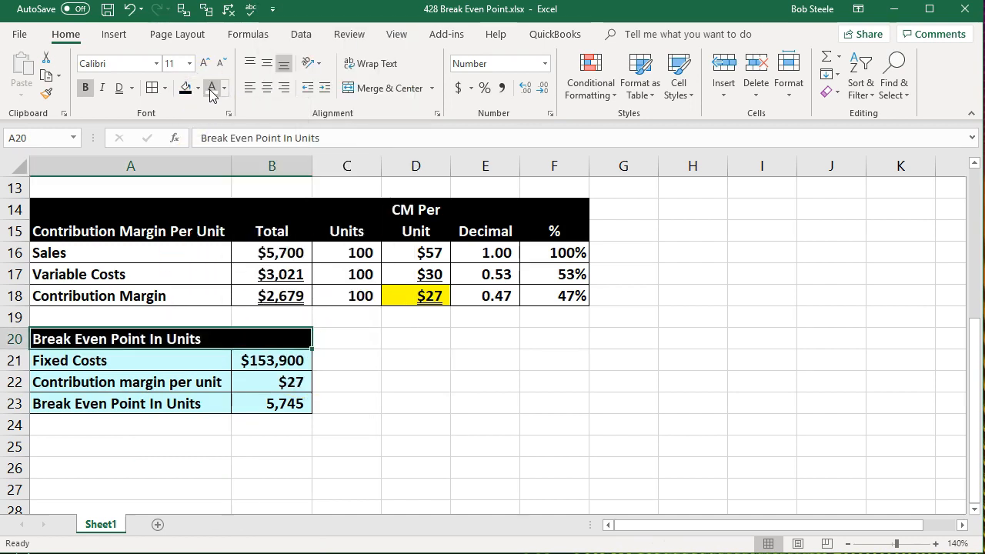
left_click(343, 424)
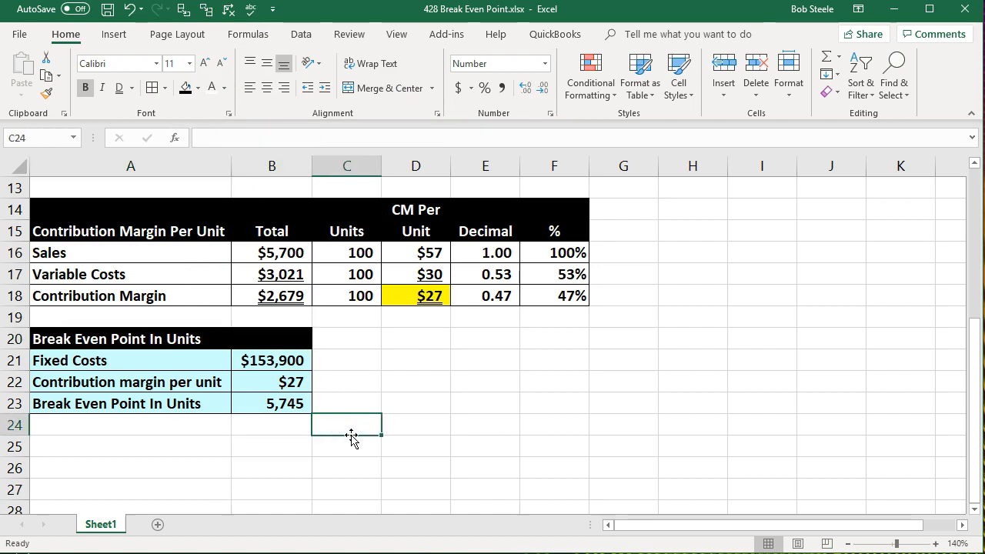
left_click(179, 448)
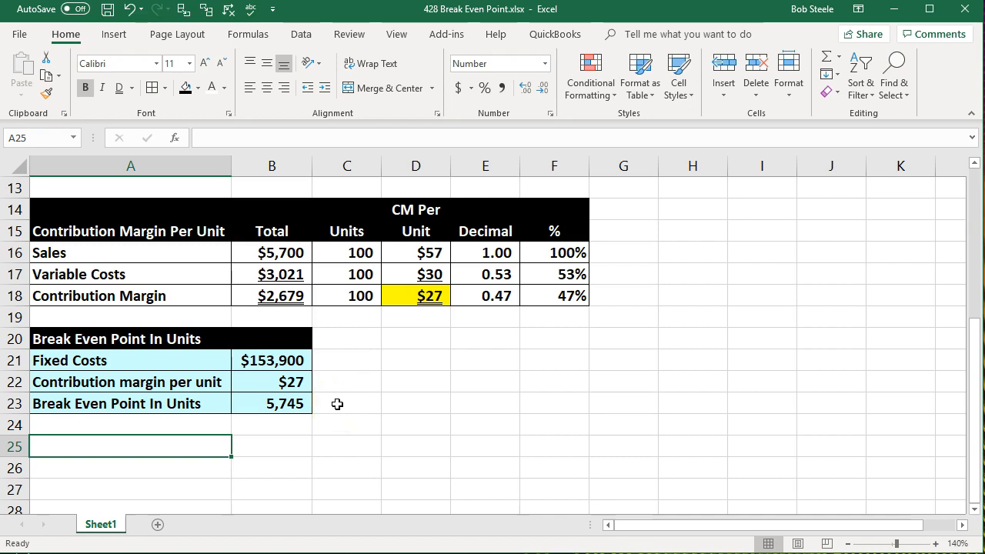
Single-underline the per-unit margin in B22 and double-underline the break-even units result in B23.
left_click(286, 406)
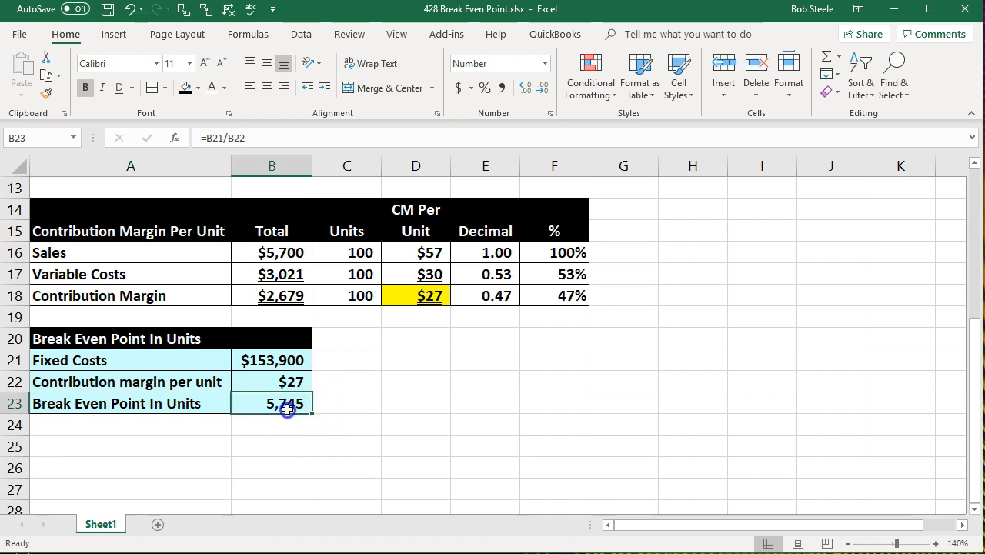
left_click(275, 381)
left_click(131, 88)
left_click(133, 105)
left_click(259, 401)
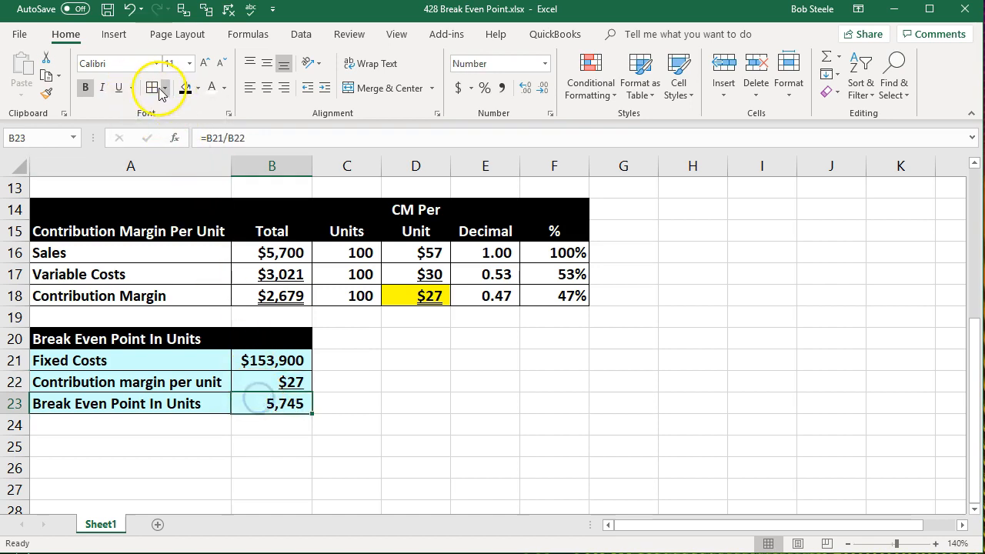
left_click(132, 88)
left_click(132, 125)
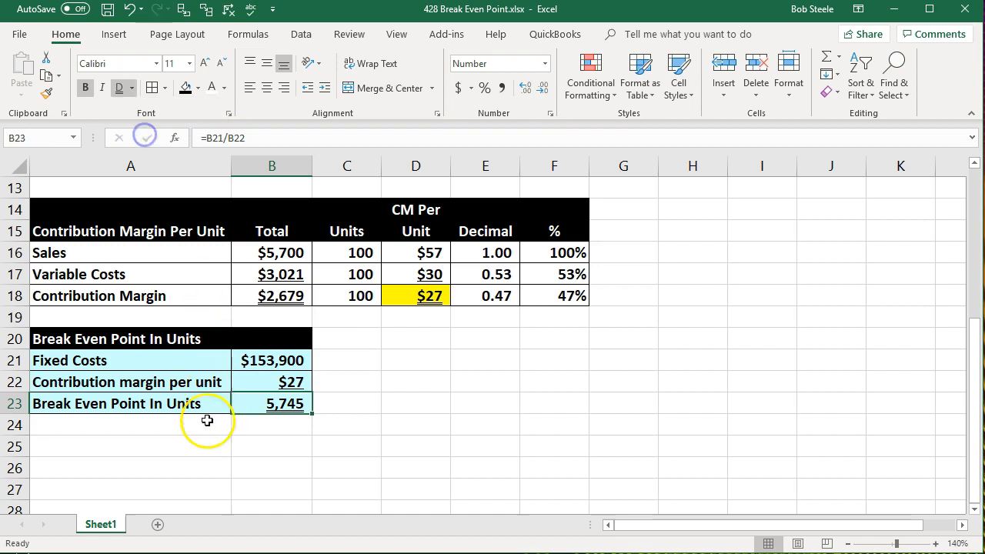
Enter the heading "Break Even Point in Dollars Method One" in A25.
left_click(180, 453)
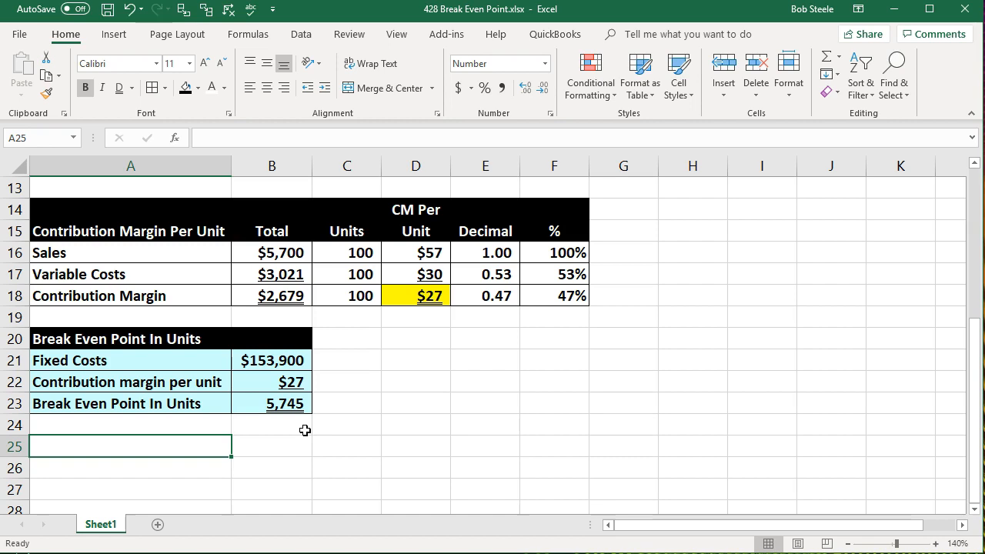
type("Break Even Point in Dollars Method One")
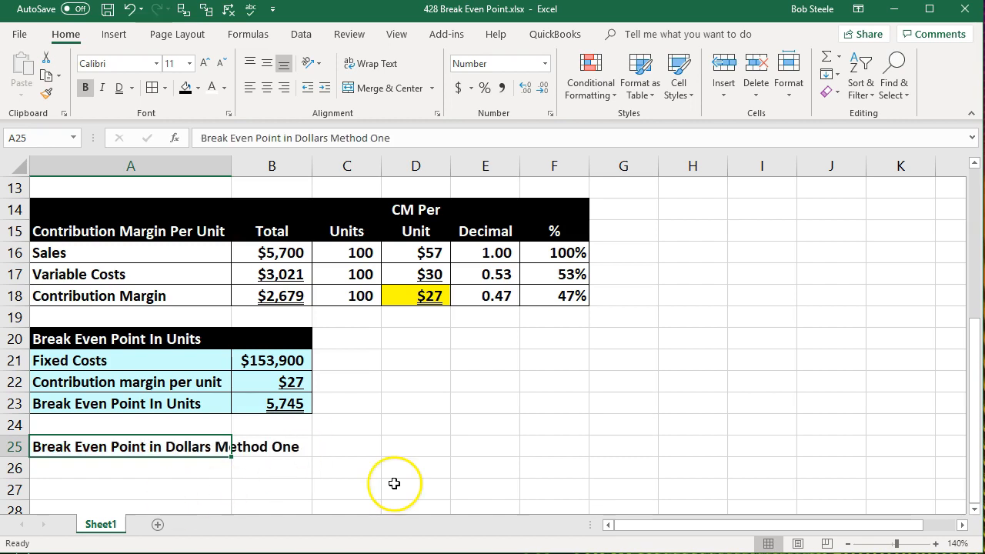
key("Return")
Link A26 to the break-even units label in A23 with a formula.
type("=")
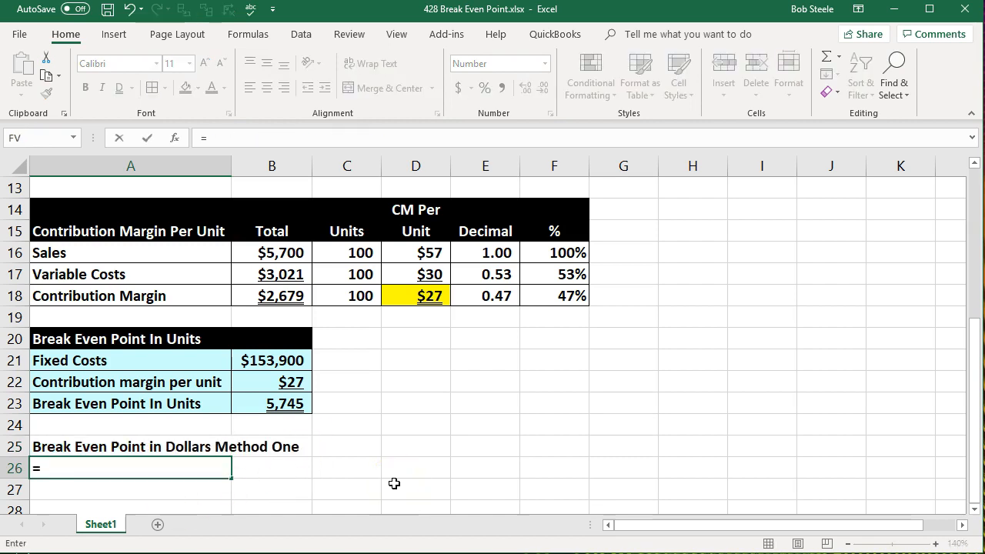
key("Up")
key("Up")
Link B26 to the break-even units value in B23 with a formula.
key("Up")
key("Return")
key("Right")
key("Up")
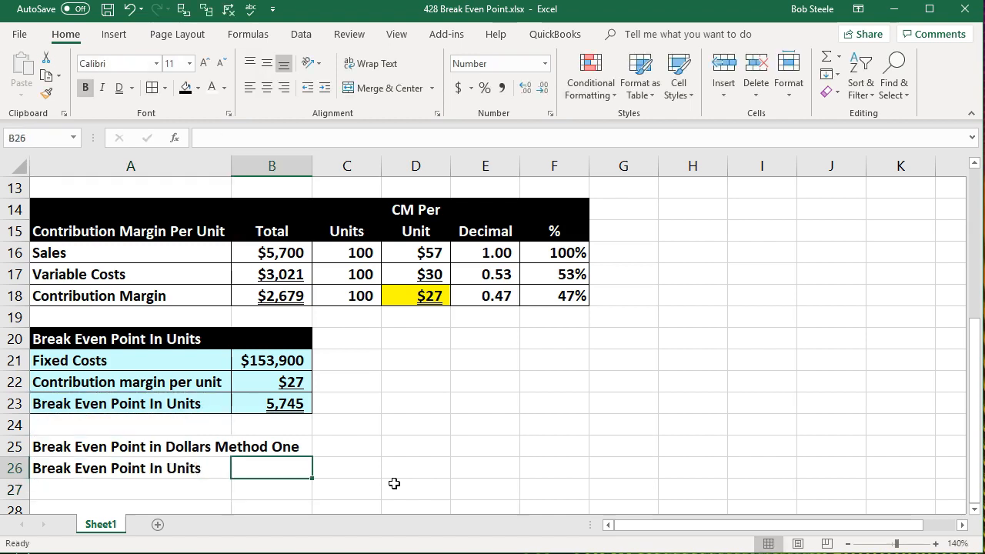
type("=")
key("Up")
key("Up")
key("Up")
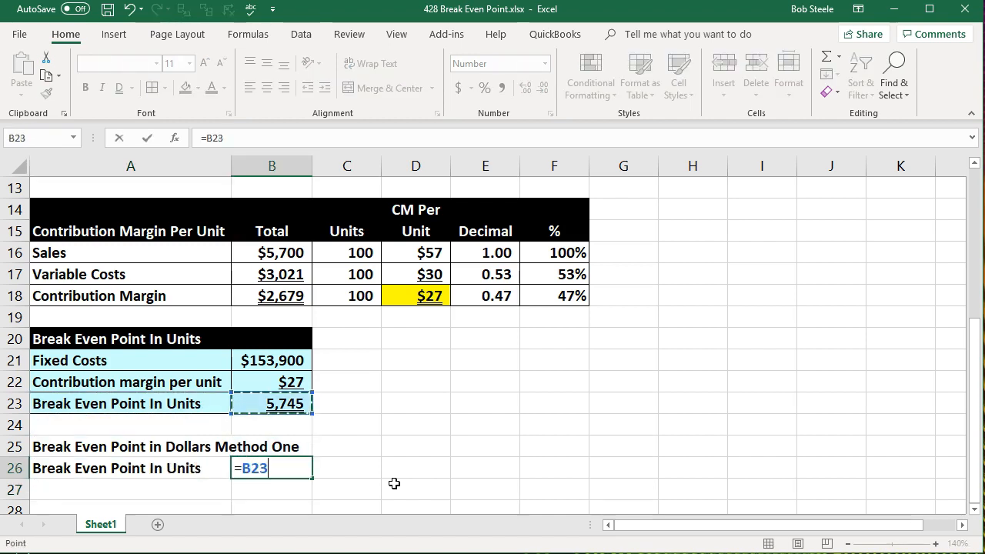
key("Return")
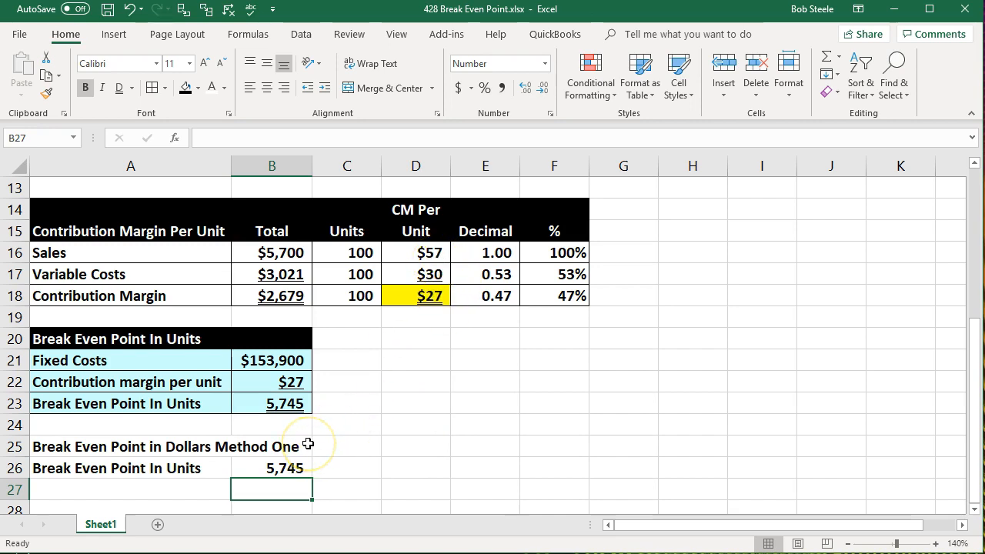
Link B27 to the per-unit sales price in D16.
type("=")
left_click(425, 256)
key("Return")
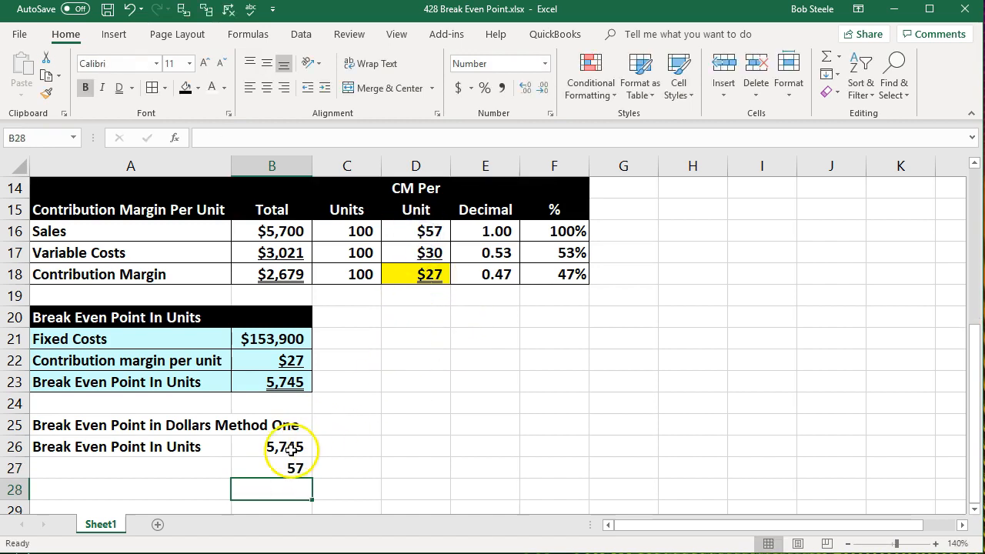
Format B27 as Currency with no decimal places.
left_click(278, 465)
right_click(277, 465)
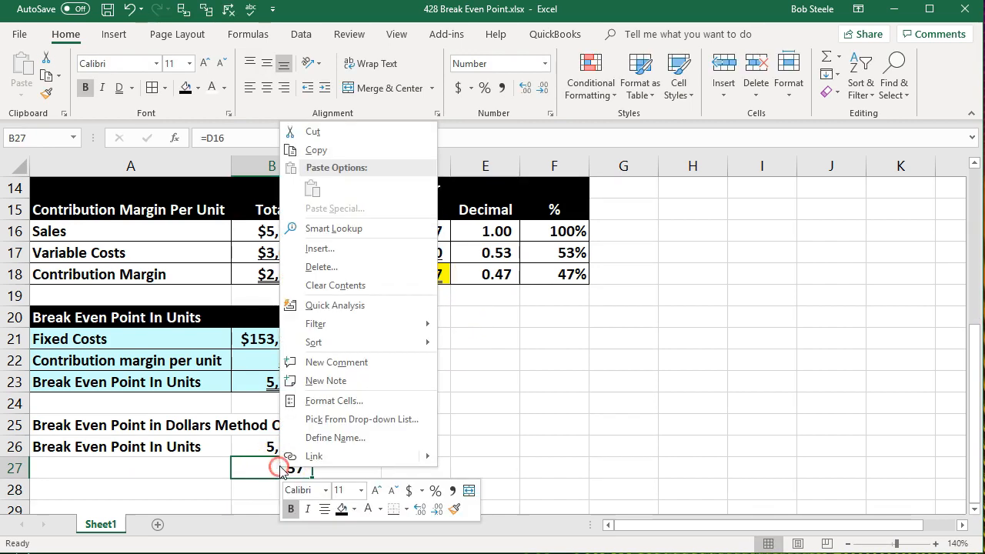
left_click(319, 401)
left_click(146, 302)
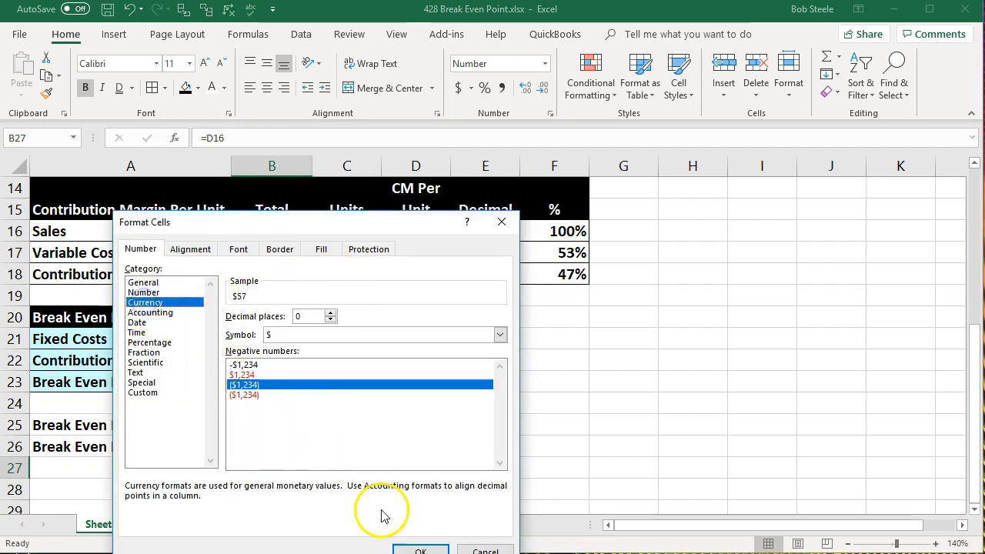
left_click(408, 548)
Label A27 as "Sales price" and single-underline the sales price in B27.
left_click(164, 467)
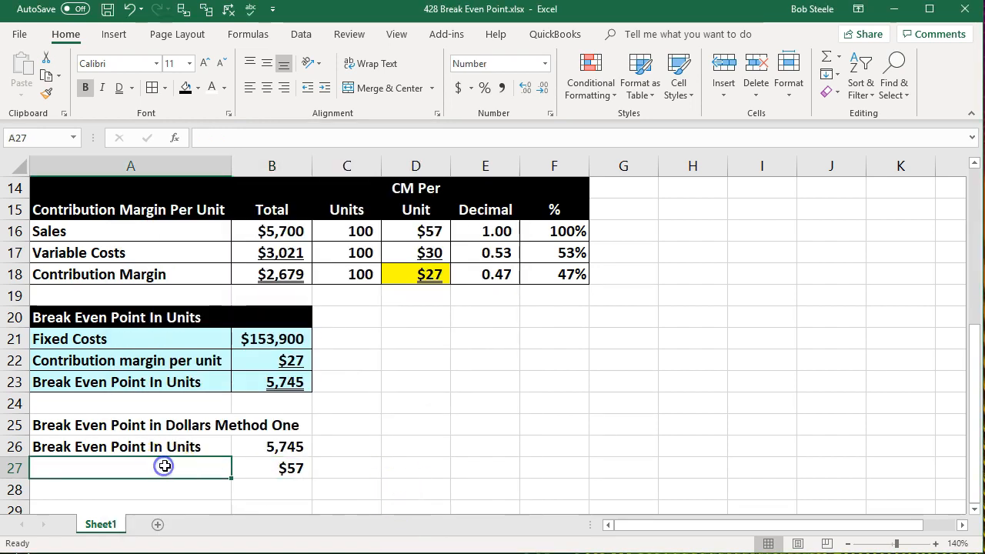
type("Sales price")
key("Tab")
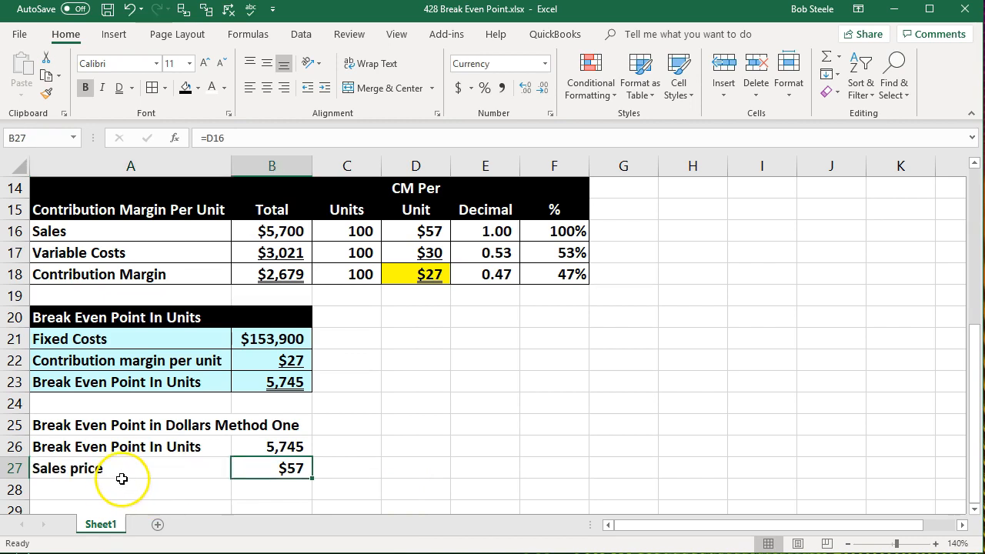
left_click(131, 86)
left_click(125, 103)
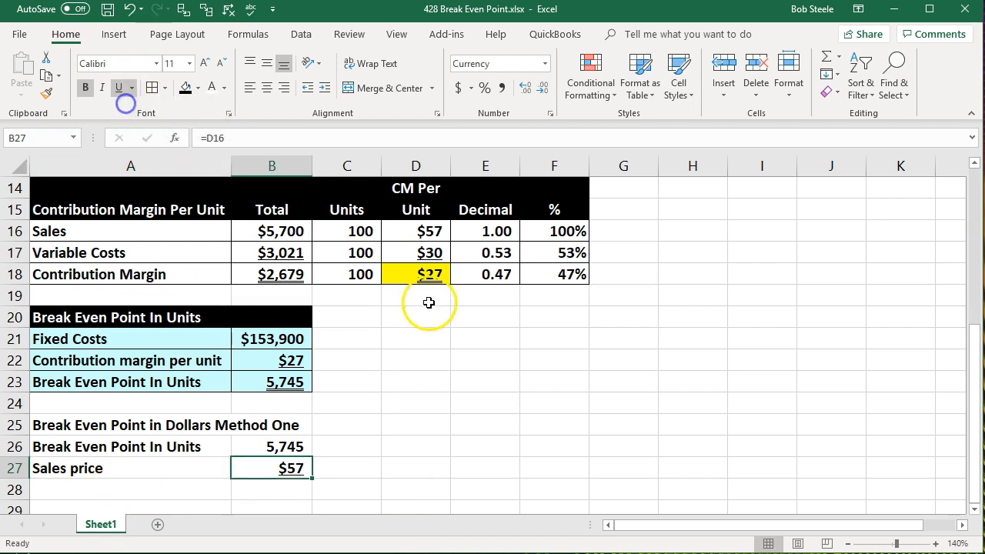
left_click(429, 307)
Calculate break-even dollars in B28 by multiplying B26 by B27.
left_click(271, 489)
left_click(285, 451)
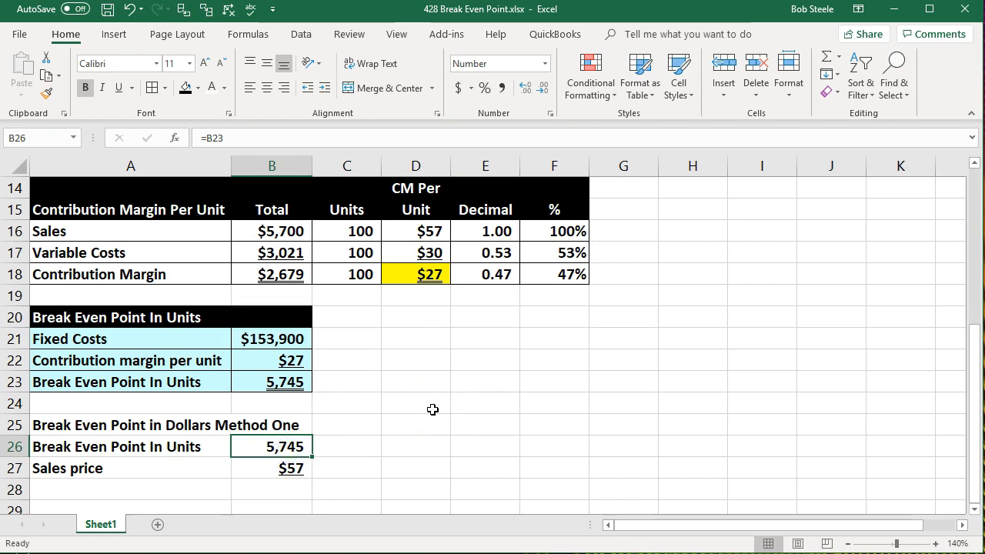
key("Down")
key("Down")
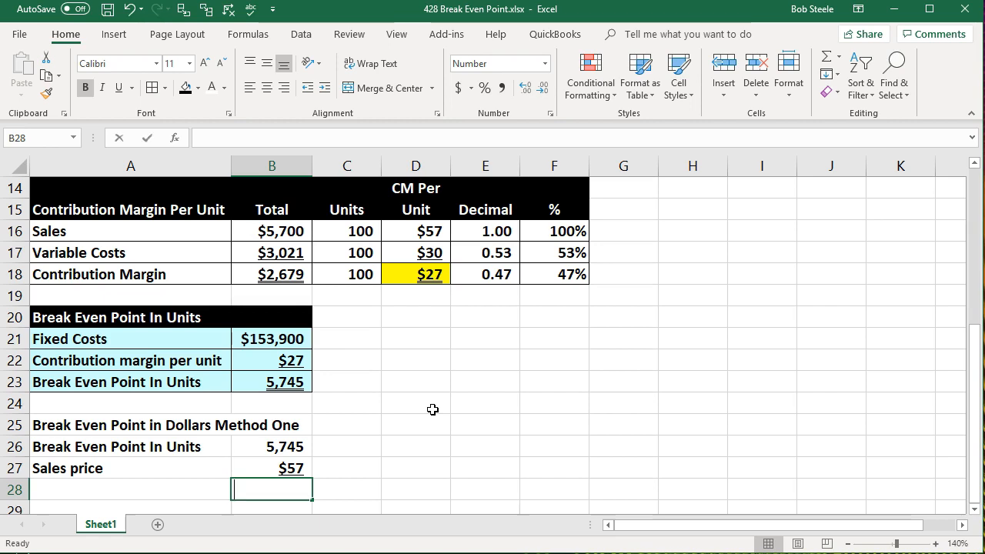
type("=")
left_click(297, 450)
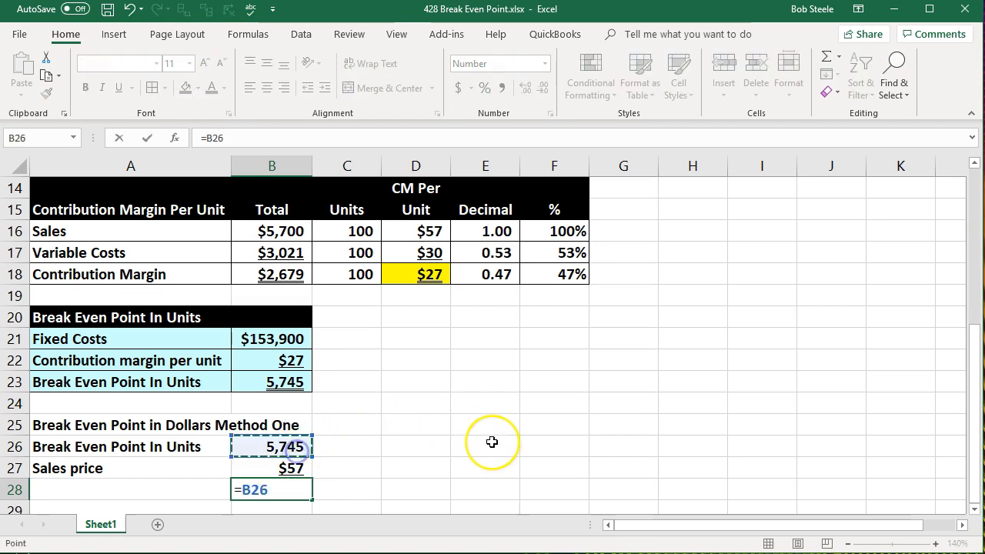
type("*")
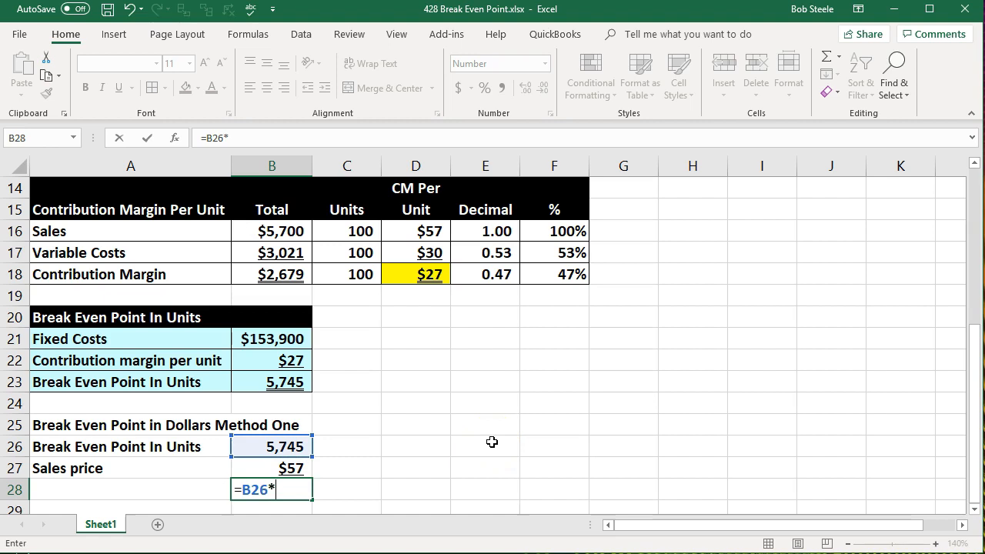
left_click(290, 468)
key("Return")
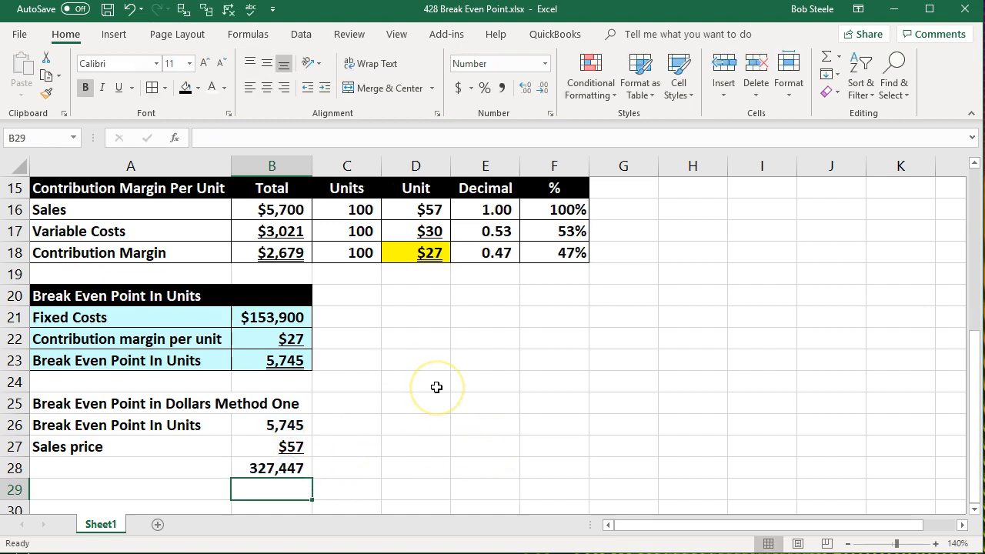
Label A28 "Beak Even Point in Dollars" and double-underline the result in B28.
left_click(139, 471)
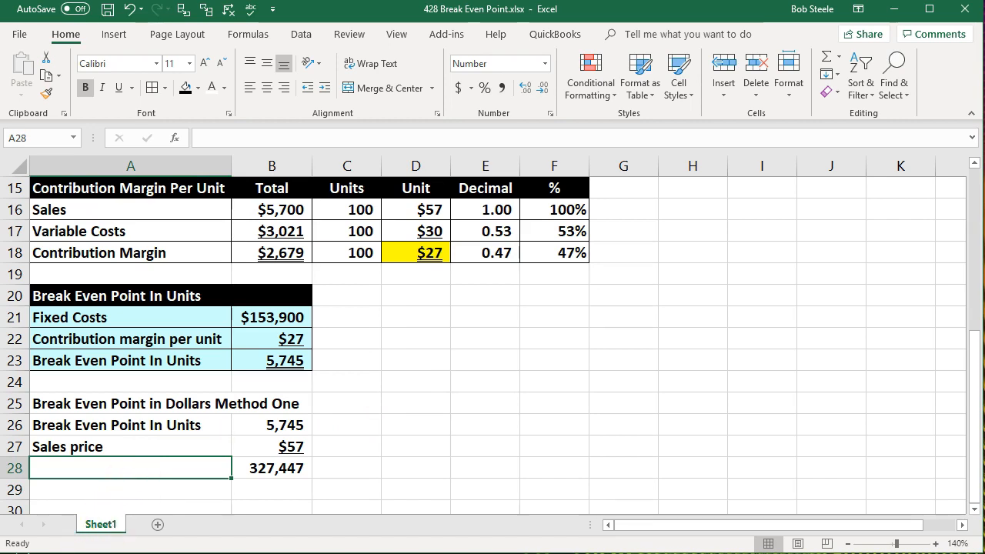
type("Beak Even Point in Dollars")
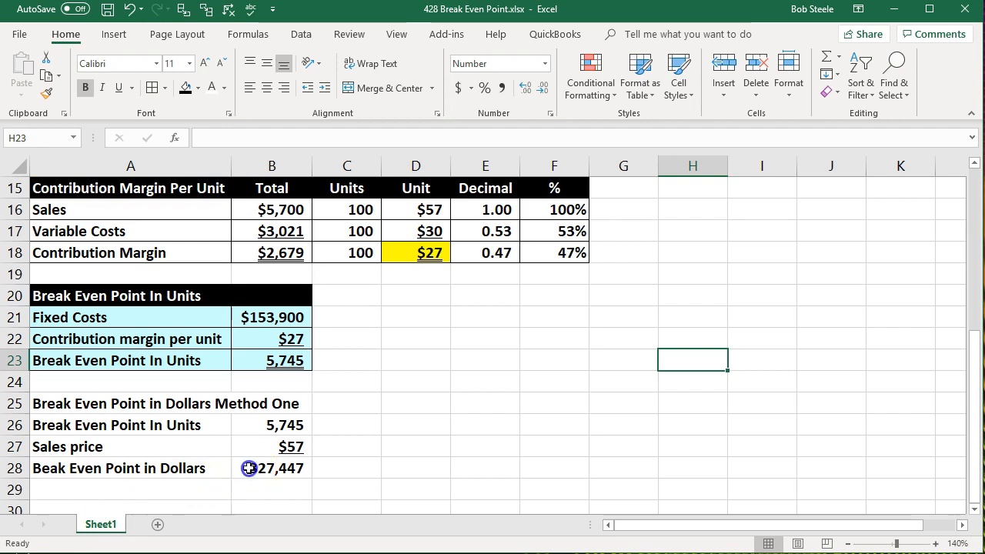
left_click(249, 467)
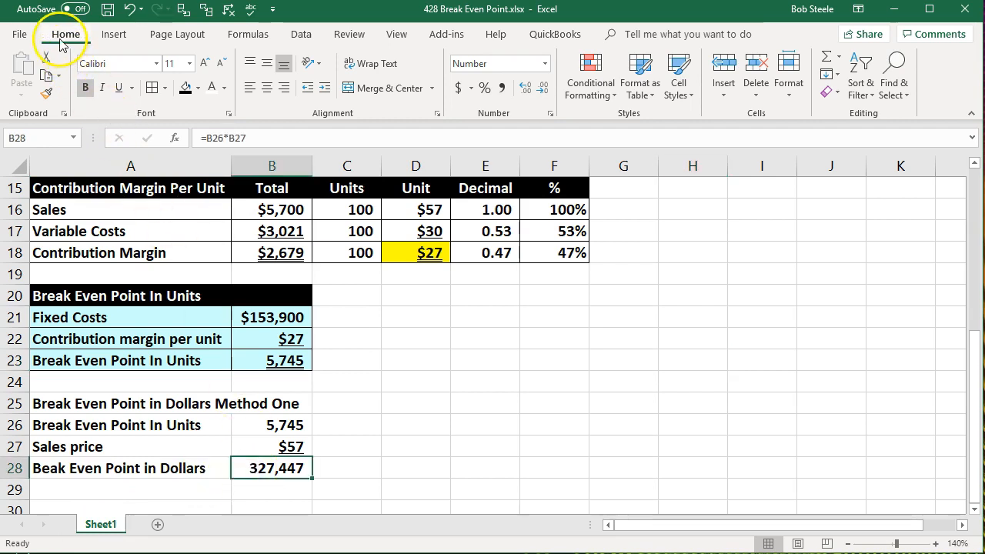
left_click(131, 88)
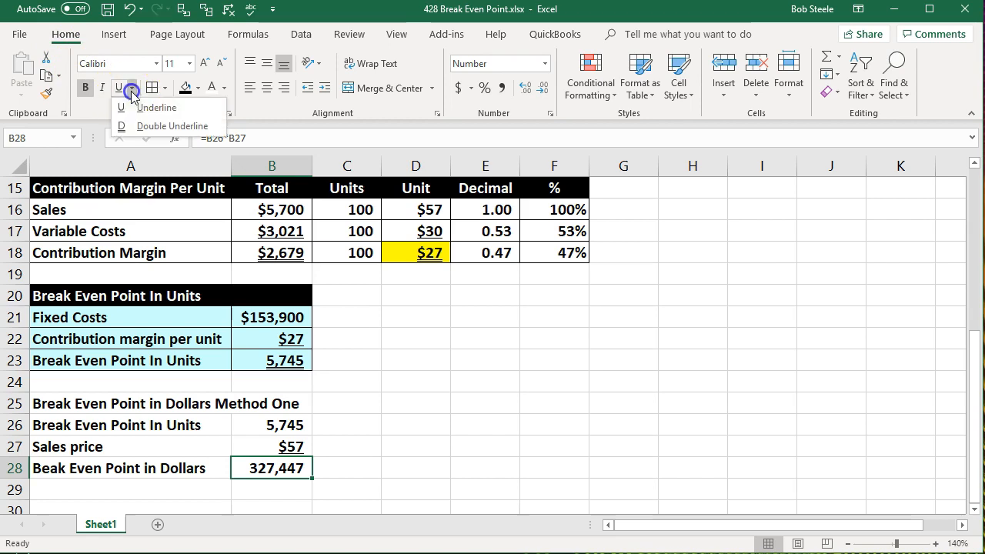
left_click(132, 124)
Add borders and a light blue fill to the range A26:B28.
left_click(390, 464)
left_click_drag(196, 428, 252, 466)
right_click(252, 465)
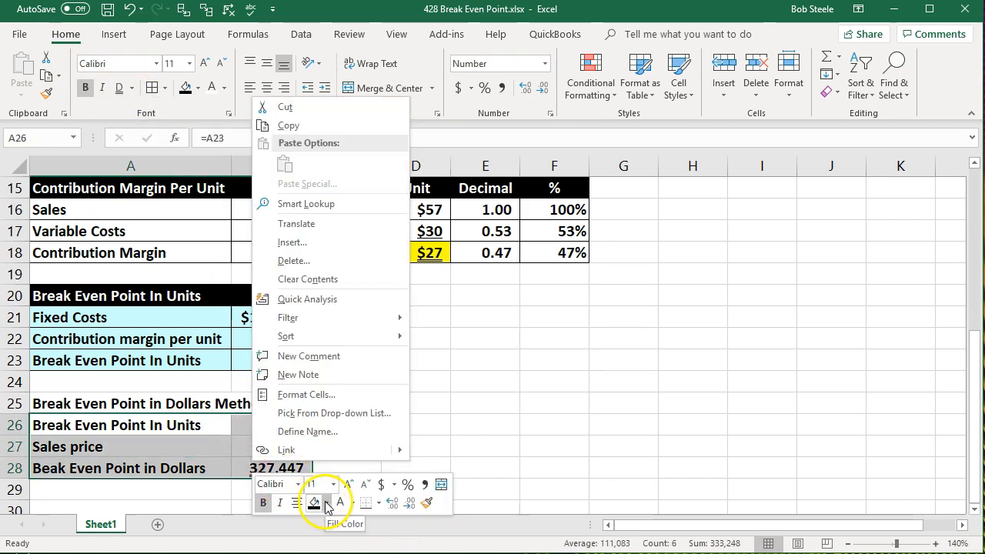
left_click(326, 502)
left_click(143, 451)
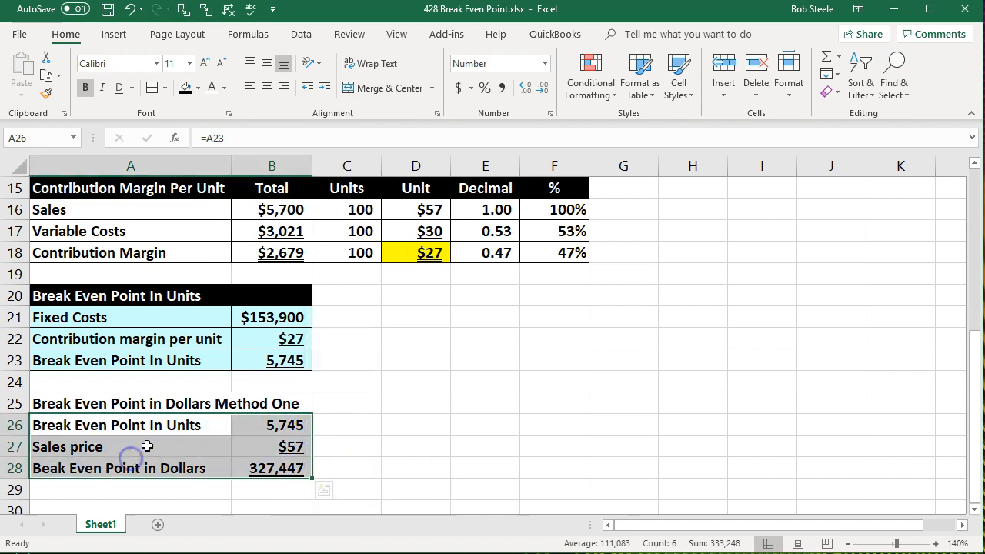
right_click(269, 442)
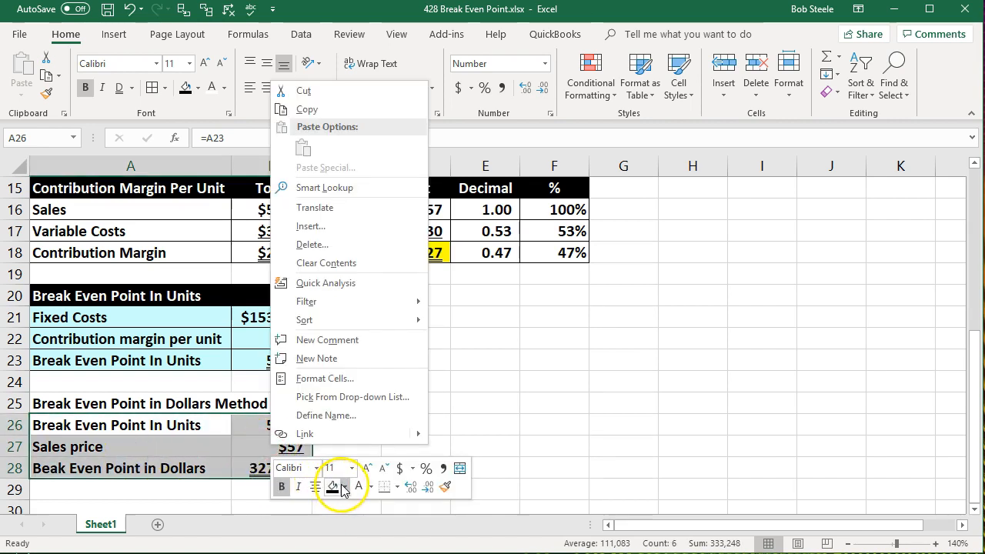
left_click(344, 488)
left_click(332, 430)
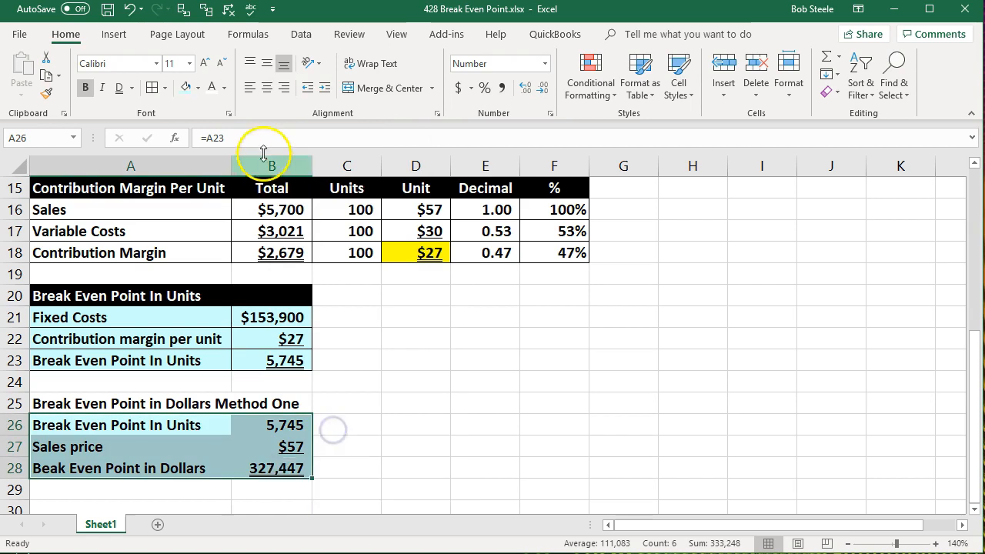
left_click(164, 351)
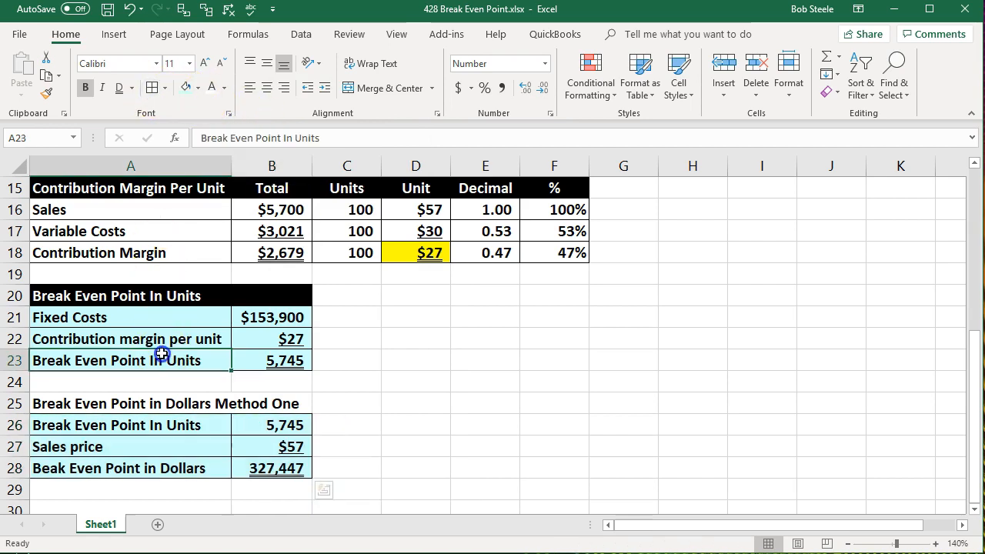
Give the Method One heading row A25:B25 a black fill and white font.
left_click(222, 403)
left_click_drag(221, 402, 269, 401)
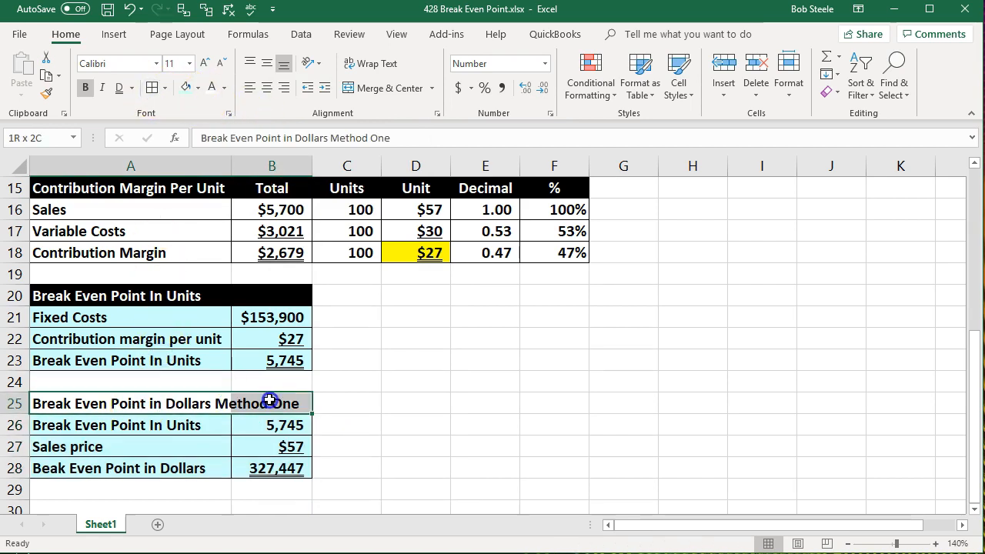
left_click(198, 88)
left_click(198, 123)
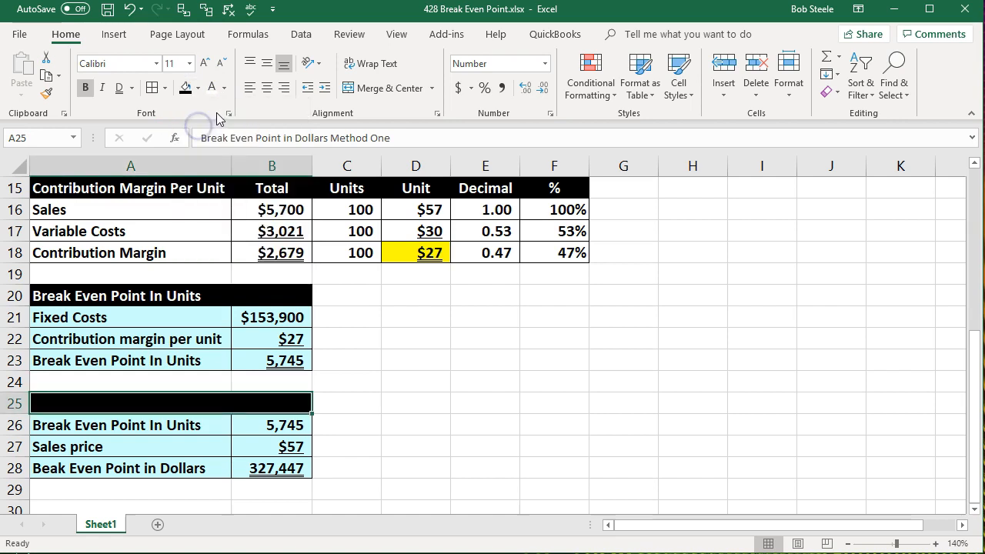
left_click(211, 88)
left_click(387, 375)
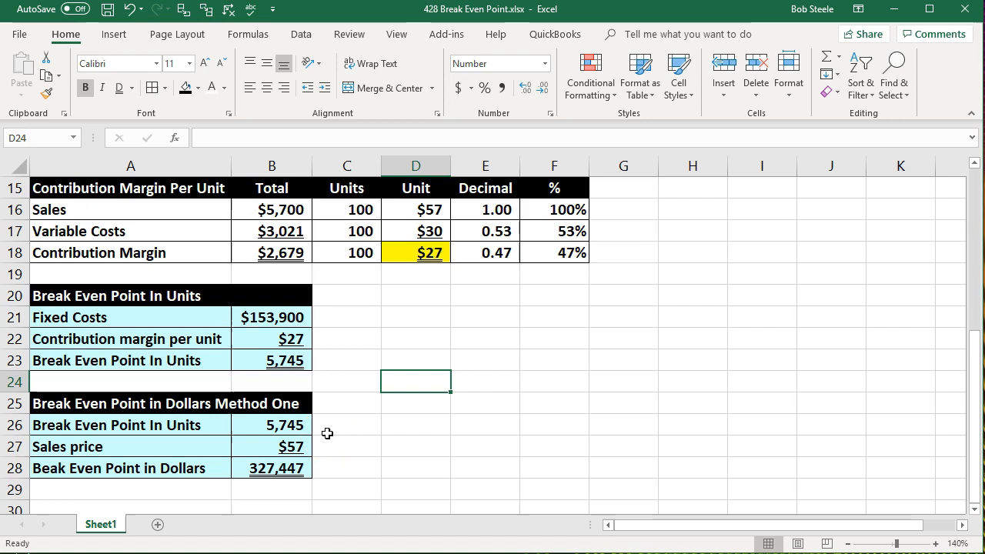
Highlight the contribution margin percentage in F18 with a yellow fill.
left_click(306, 467)
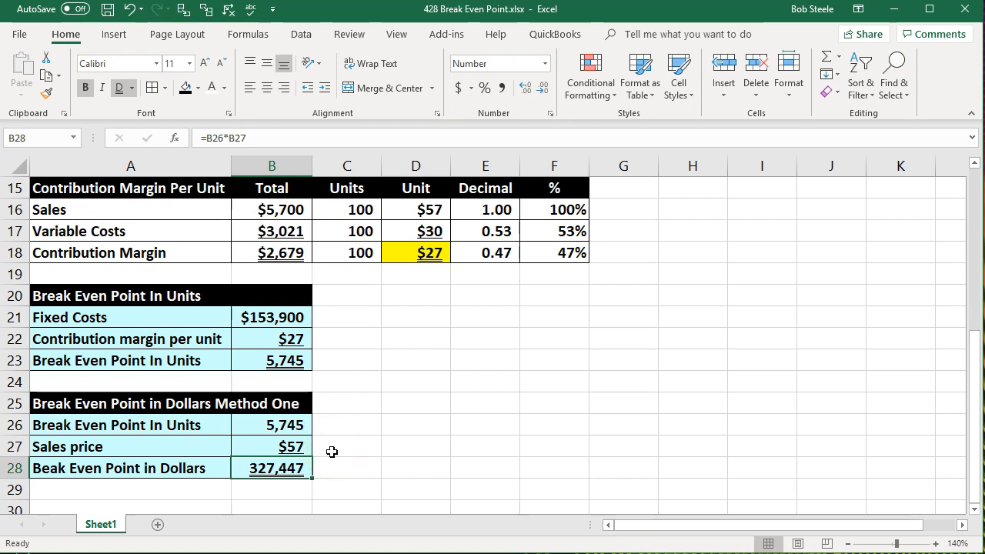
key("Down")
key("Down")
key("Down")
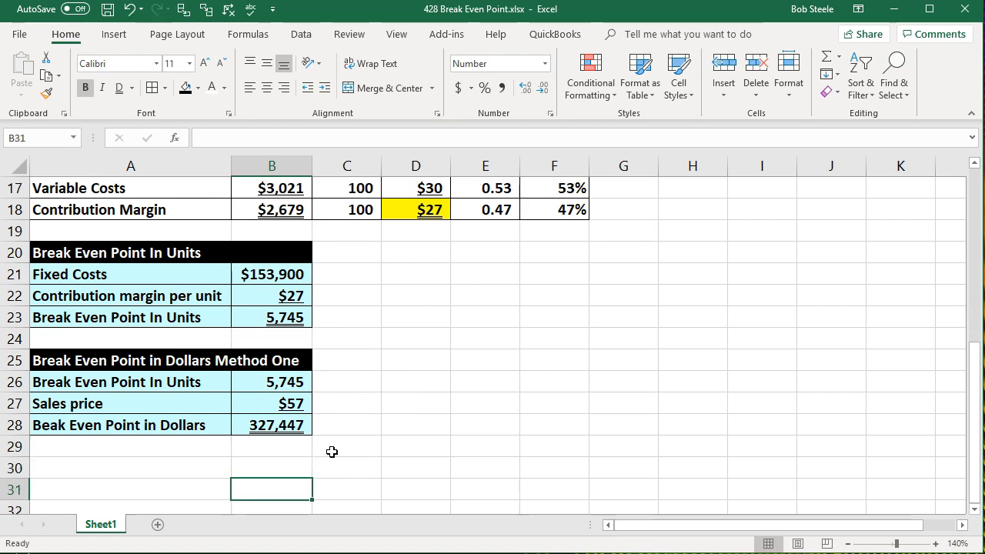
left_click(555, 211)
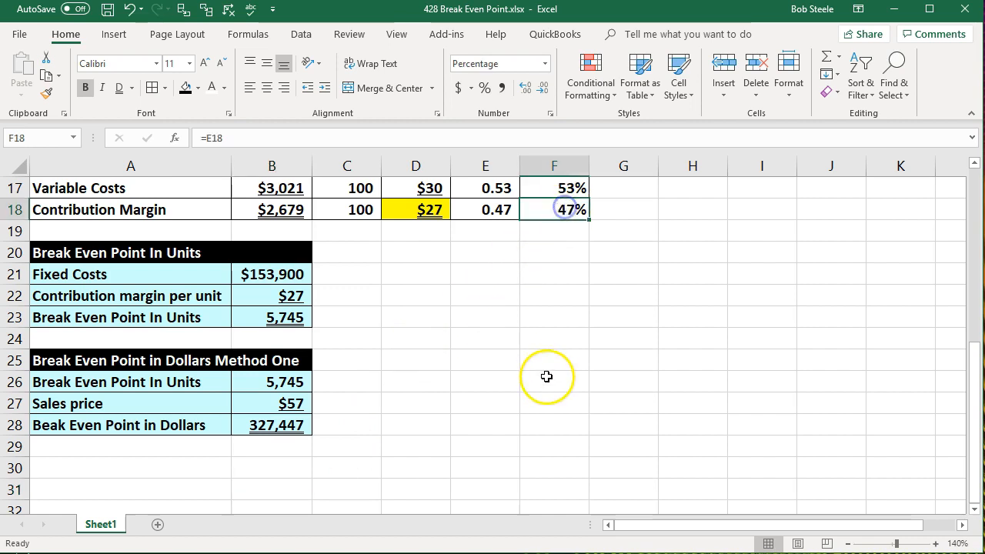
scroll(547, 377, "up", 1)
right_click(566, 272)
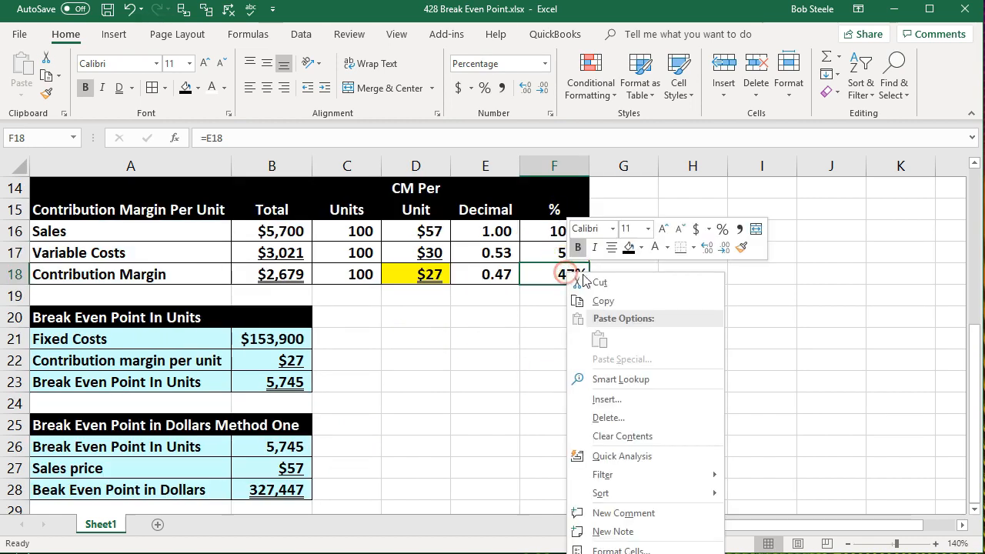
left_click(641, 247)
left_click(631, 377)
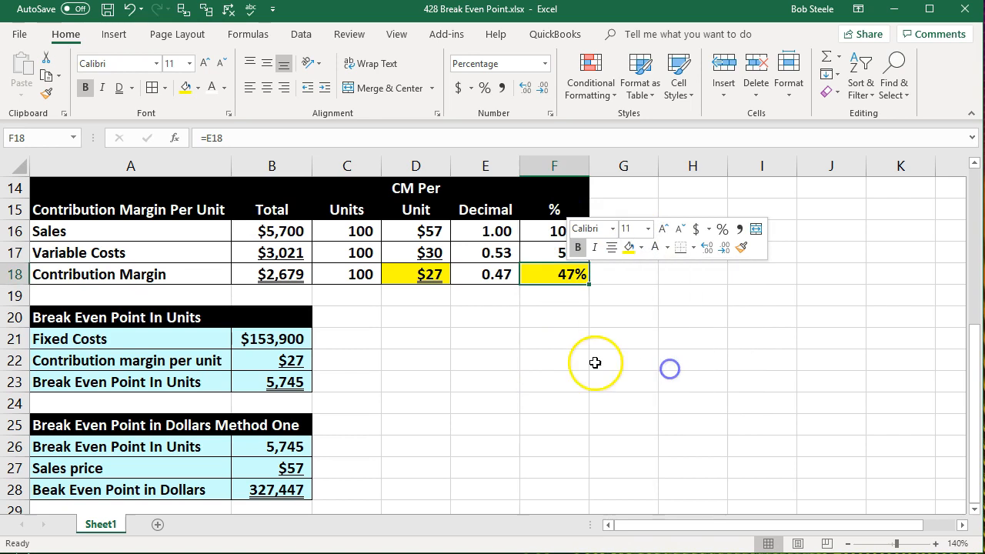
left_click(557, 363)
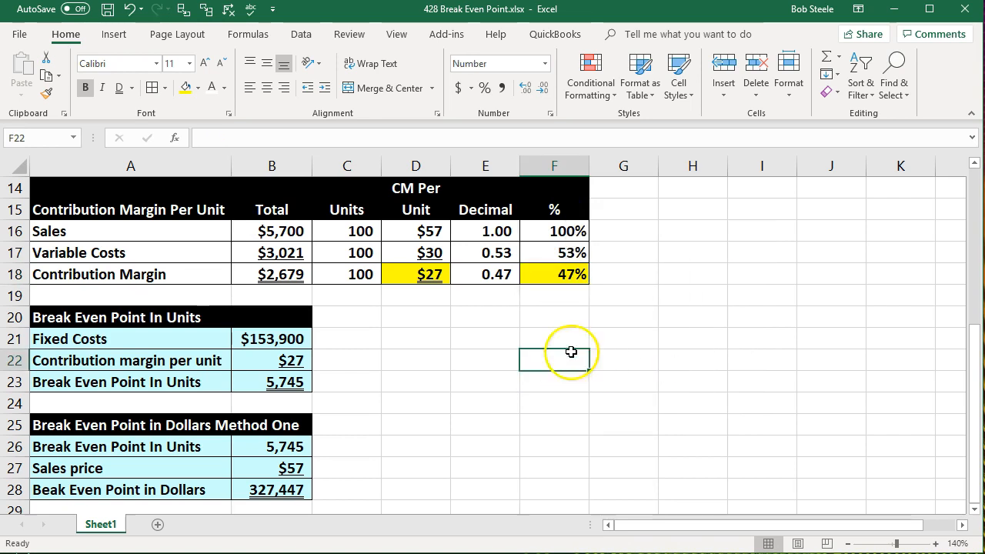
left_click(563, 273)
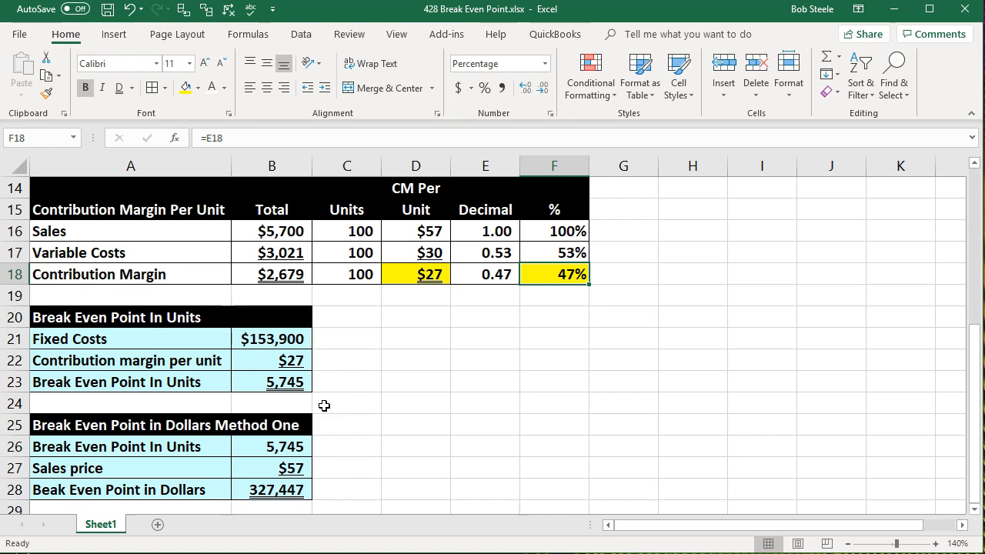
Label A30 "Break Even Point in Dollars Method Two" and A31 "Fixed Costs".
scroll(324, 405, "down", 1)
left_click(162, 467)
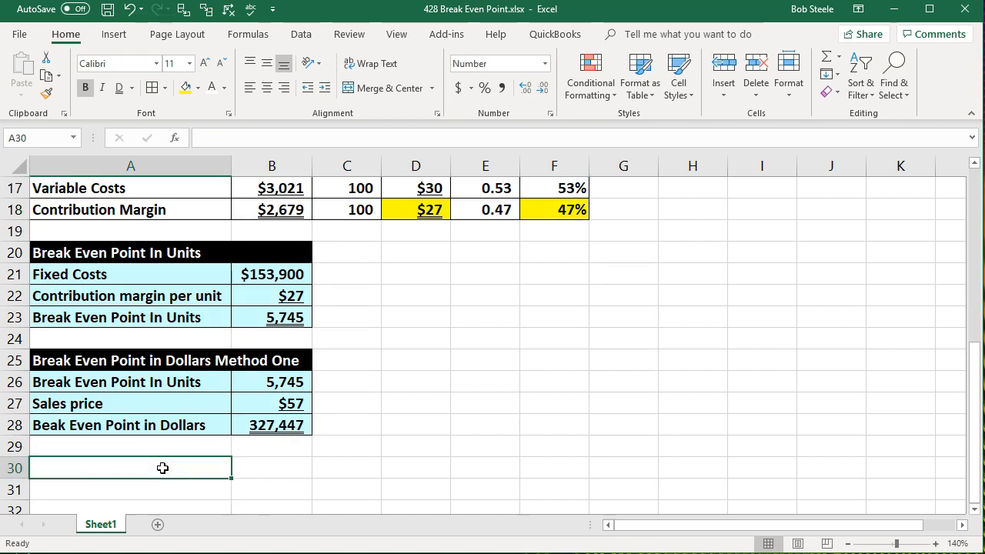
left_click(139, 472)
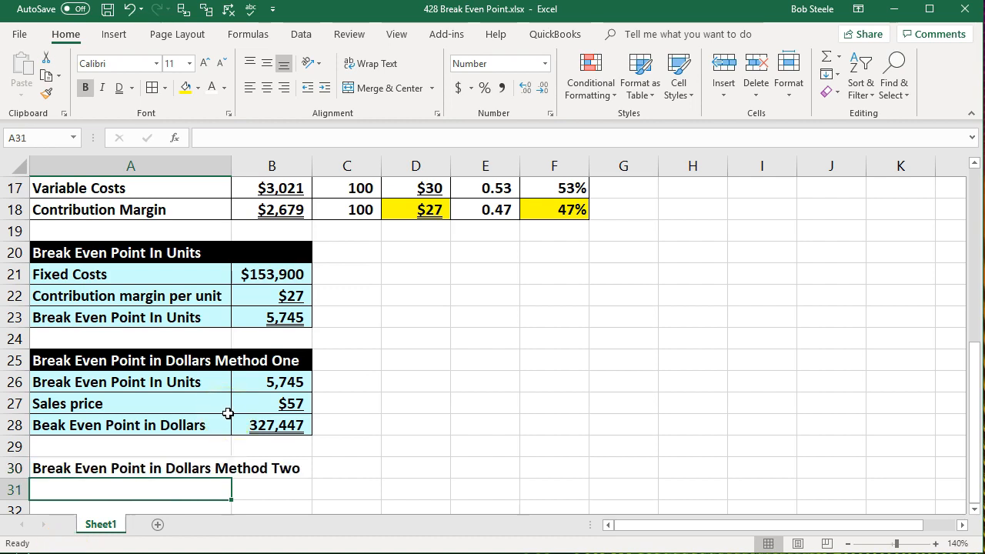
type("Fixed Costs")
key("Tab")
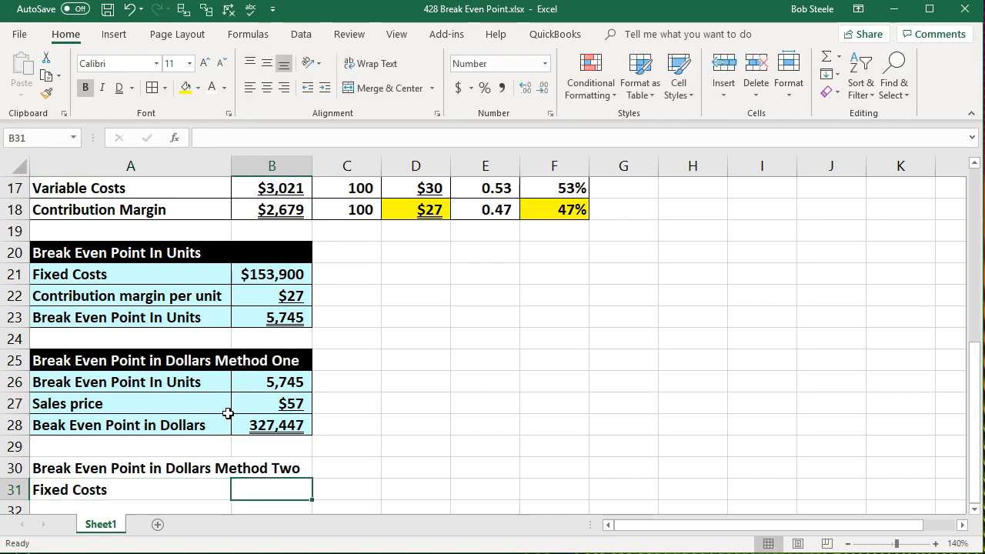
Set B31 to reference the fixed costs in B21 and format it as Currency with 0 decimal places.
type("=")
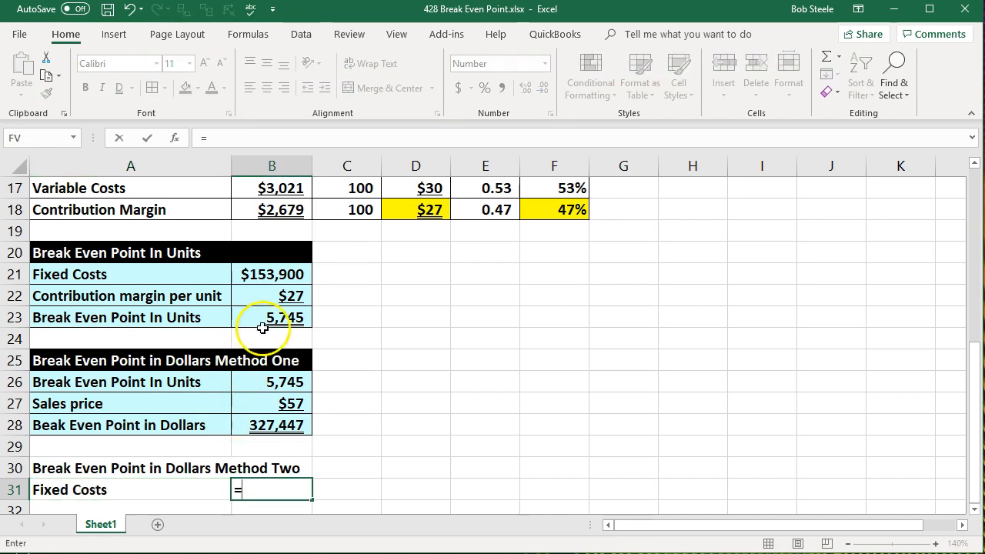
left_click(271, 275)
key("Return")
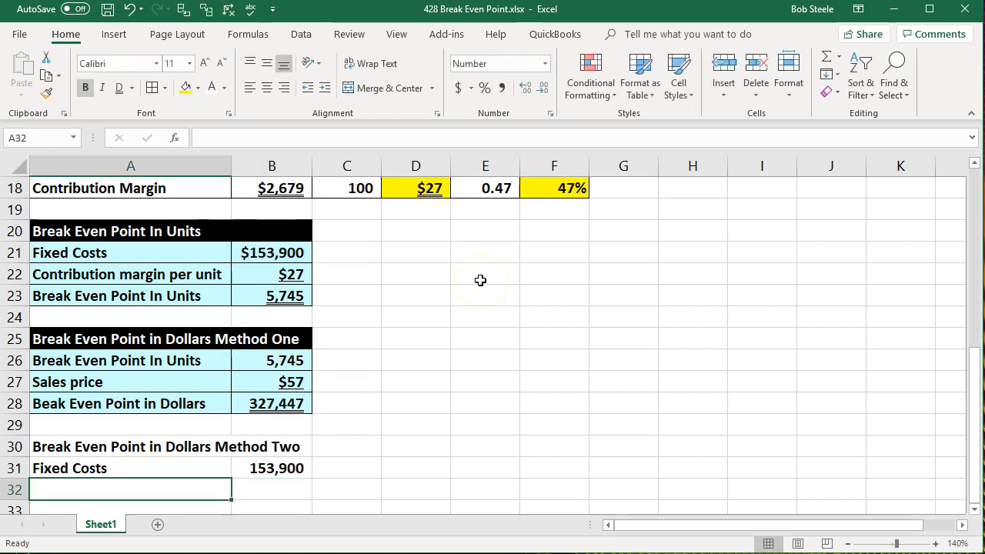
key("Up")
key("Right")
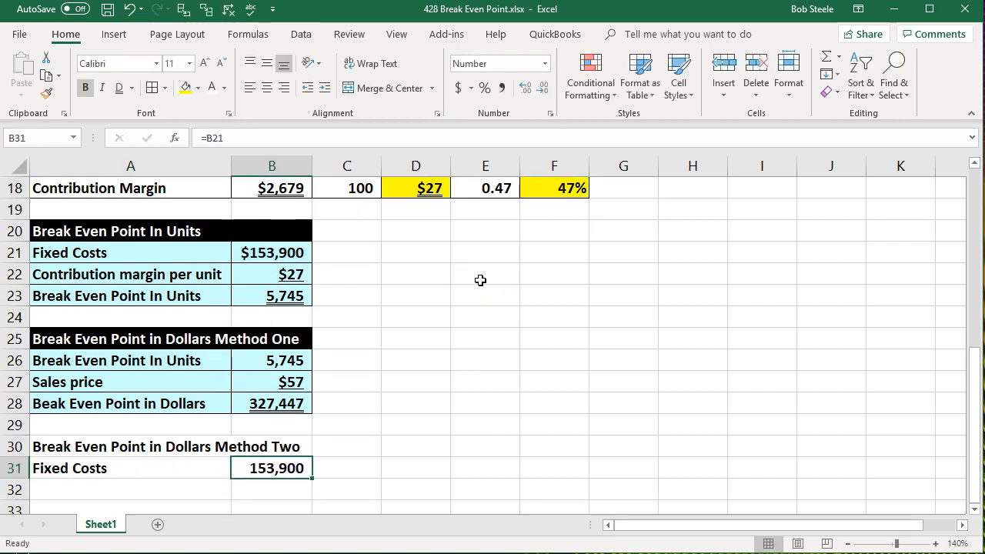
right_click(291, 475)
left_click(331, 405)
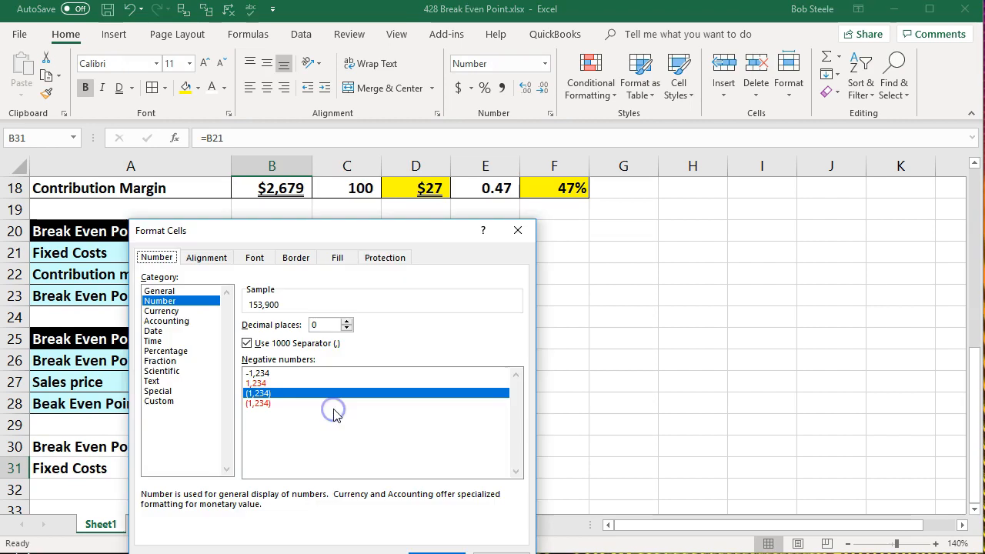
left_click(161, 311)
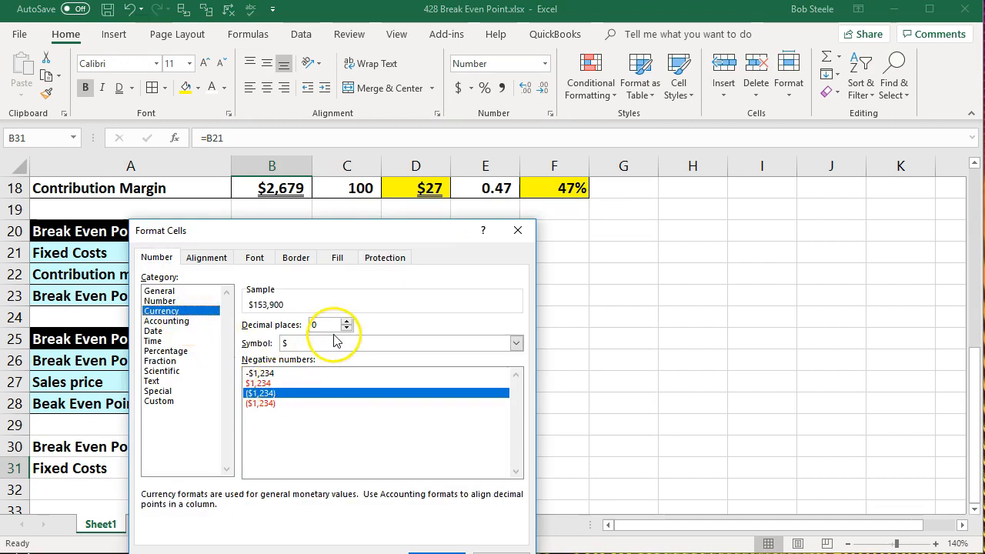
left_click(436, 552)
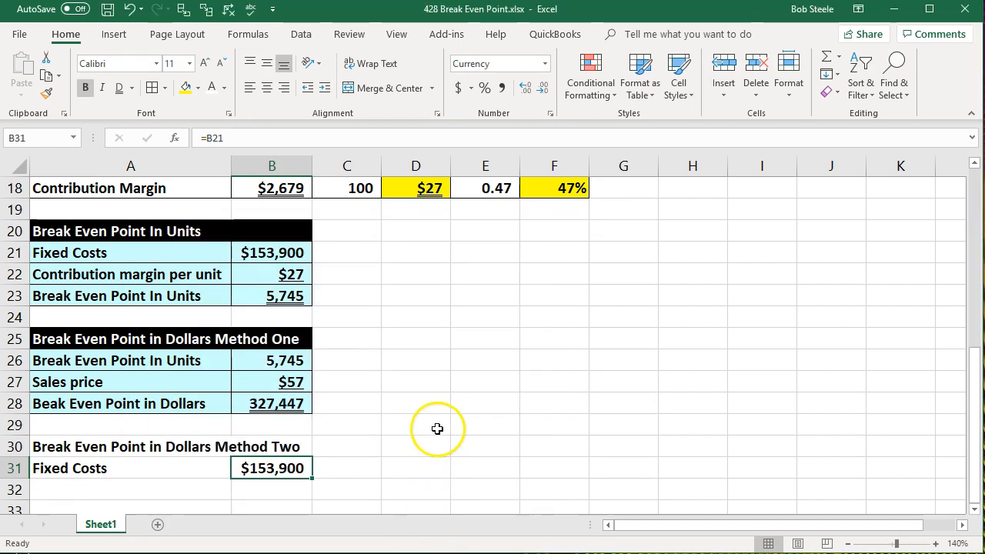
Label A32 "Contribution Margin %".
scroll(440, 426, "down", 1)
left_click(167, 427)
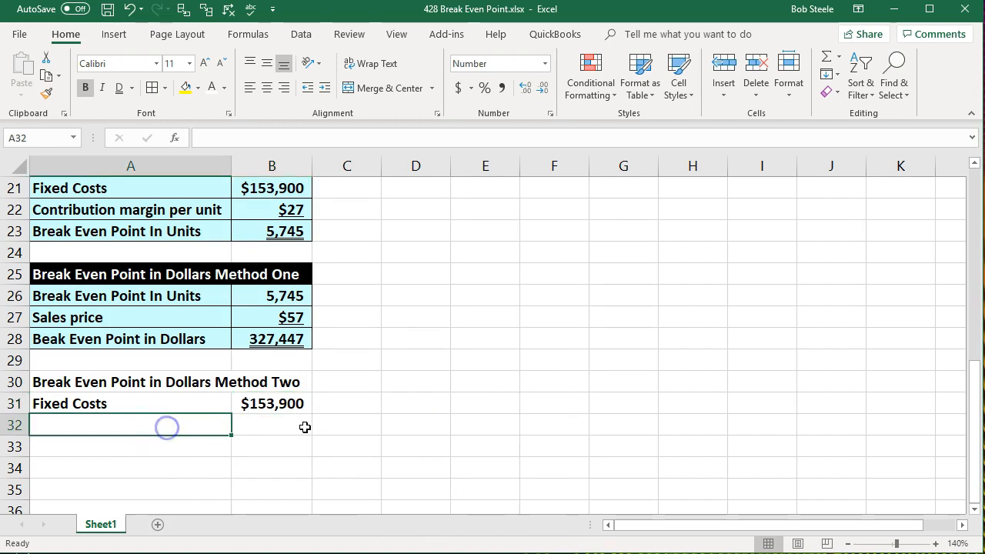
scroll(303, 426, "up", 1)
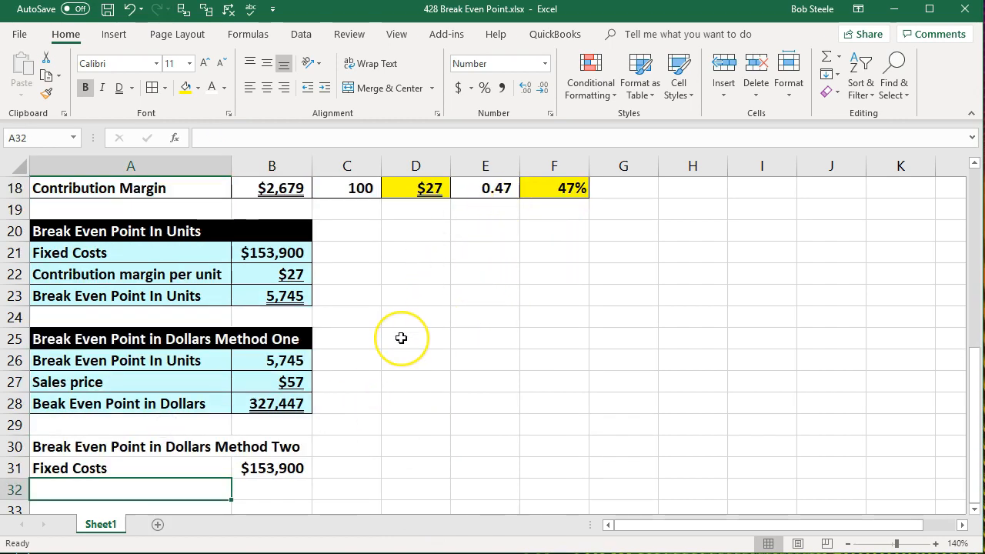
type("Contribution Margin")
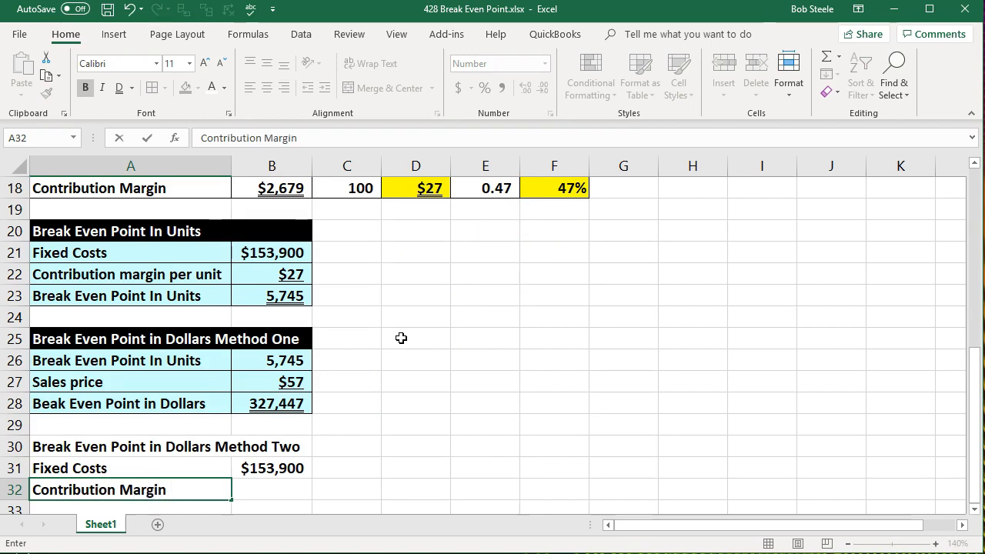
key("Tab")
Examine the contribution margin percentages in D12 and F18 above.
scroll(401, 338, "up", 1)
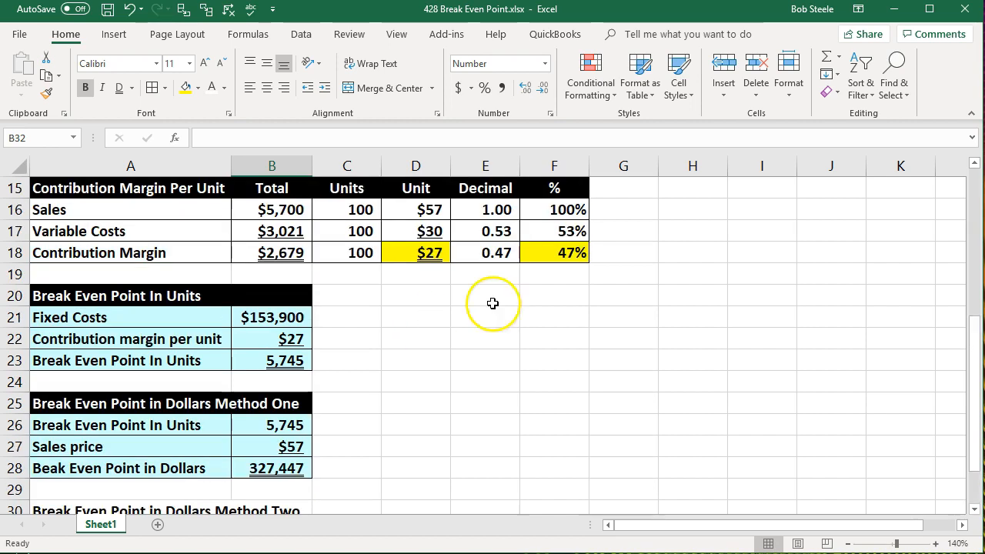
left_click(553, 252)
scroll(543, 367, "up", 2)
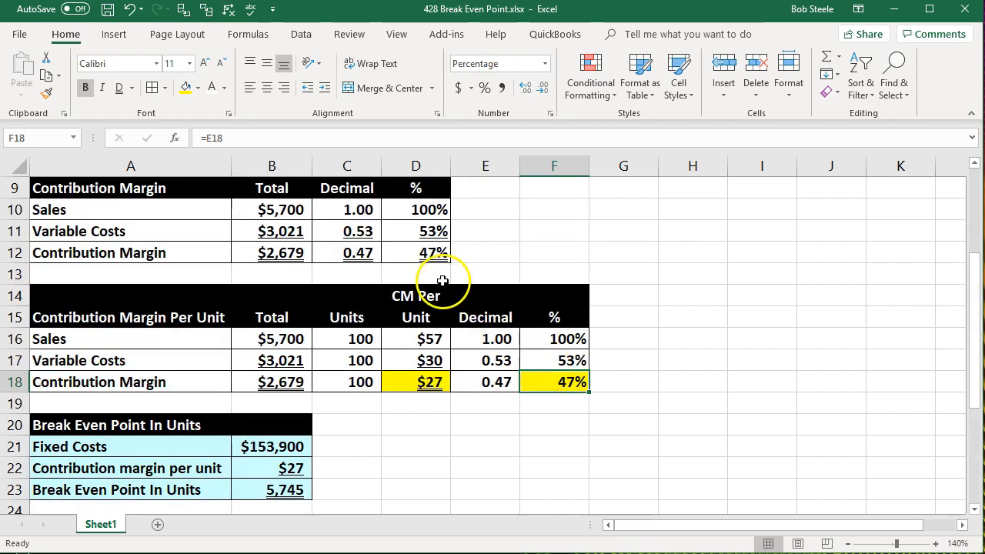
left_click(428, 255)
left_click(566, 382)
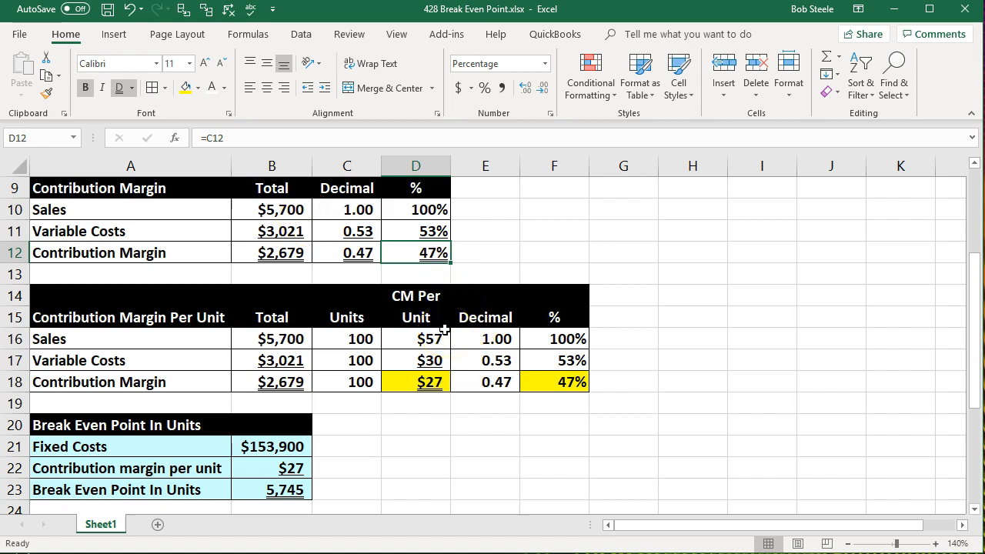
left_click(558, 382)
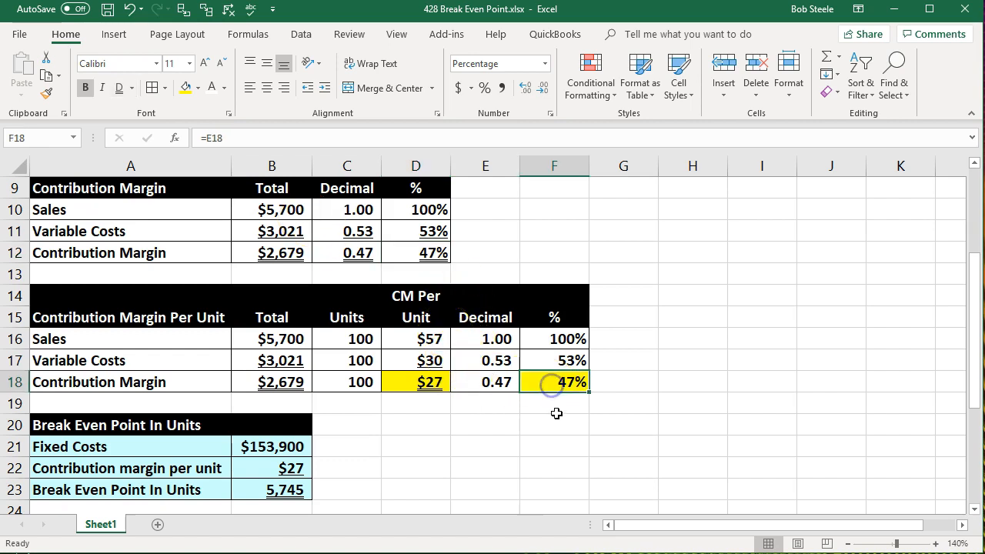
scroll(557, 416, "down", 1)
scroll(557, 416, "down", 2)
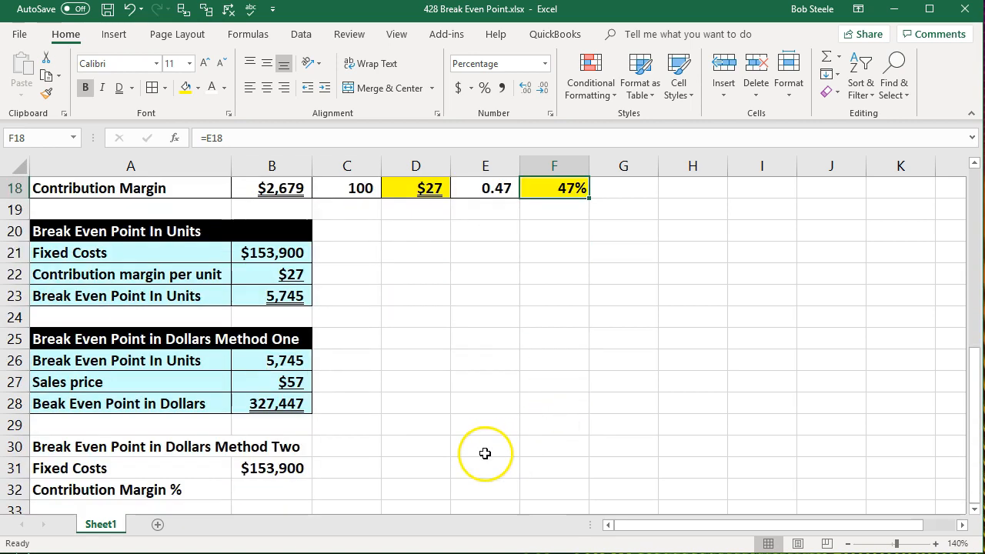
Set B32 to reference the contribution margin percentage in F18.
left_click(289, 489)
type("=")
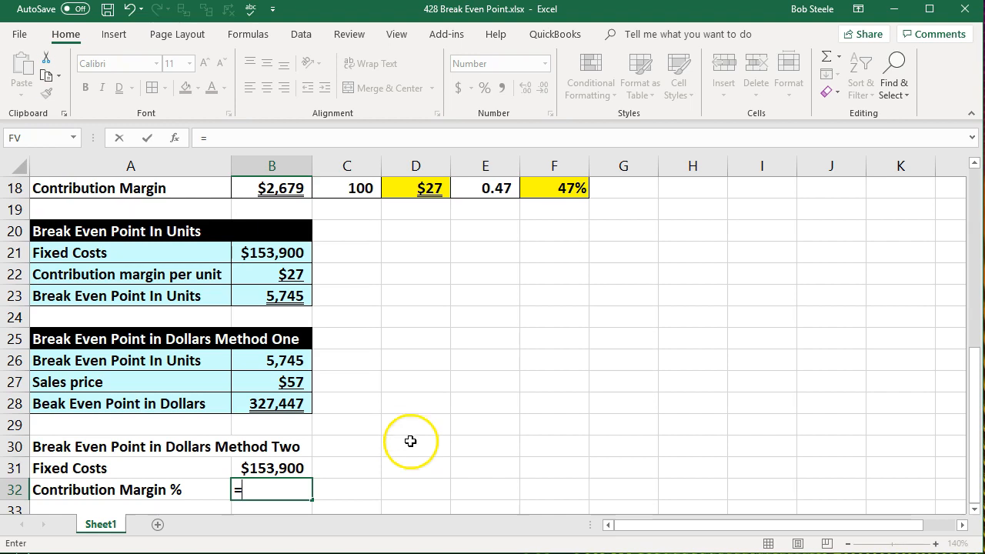
left_click(553, 188)
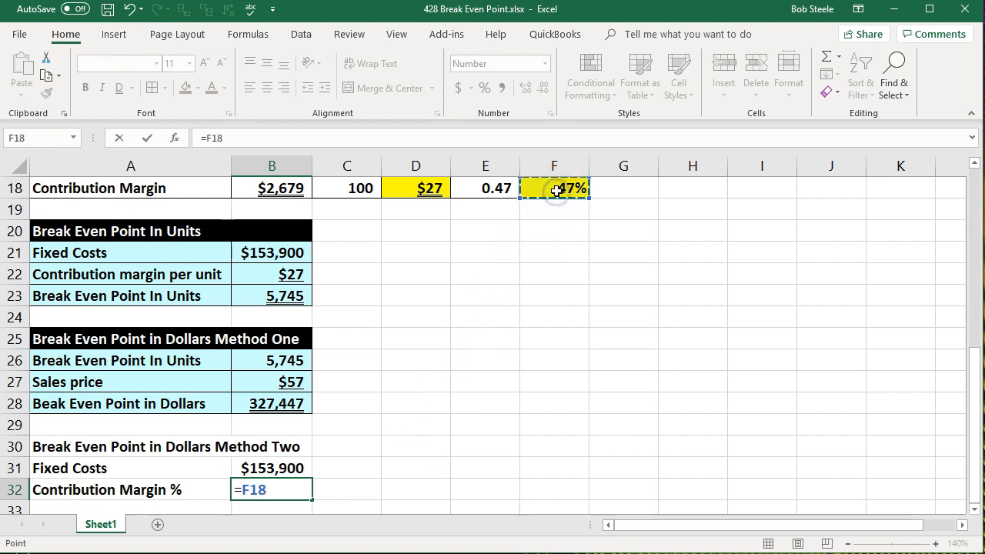
key("Return")
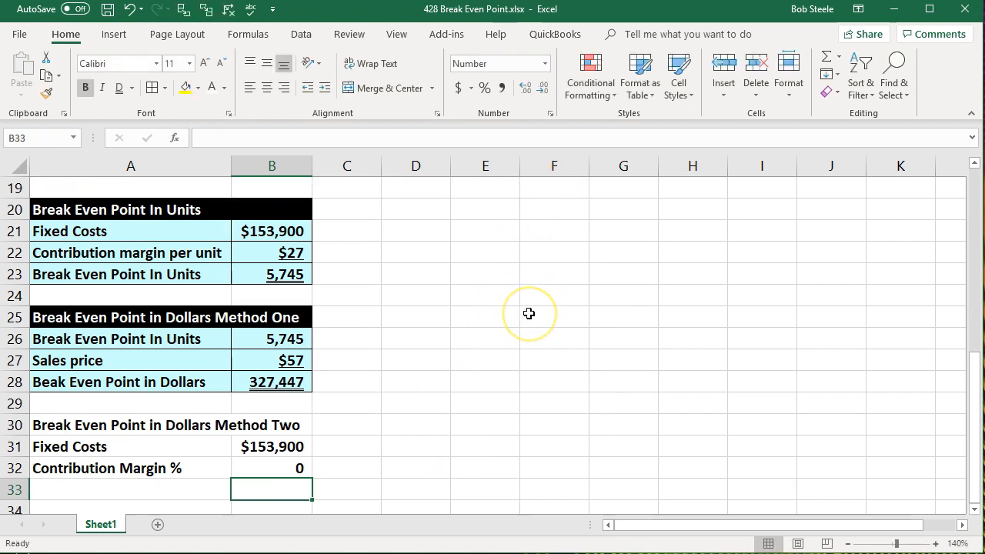
Format B32 in percent style.
left_click(298, 463)
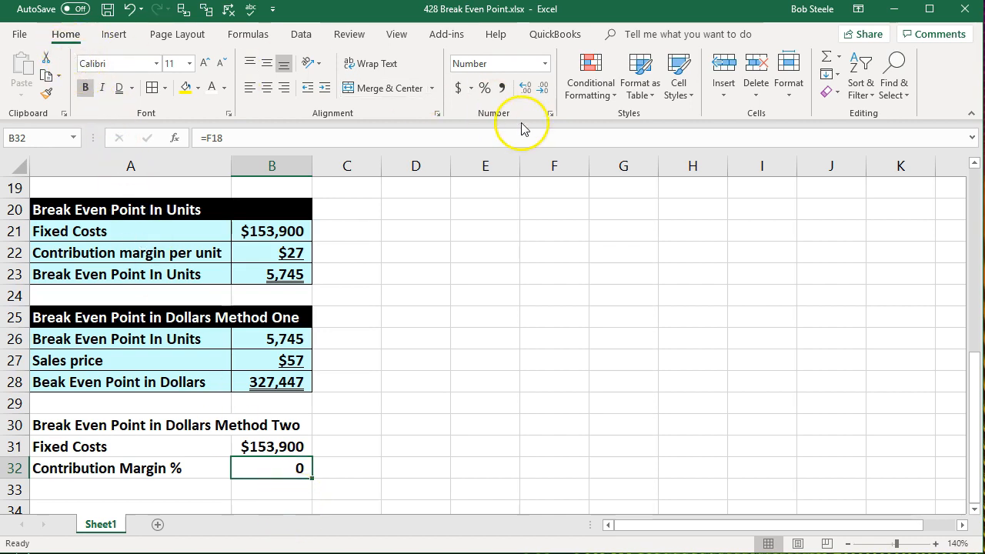
left_click(524, 89)
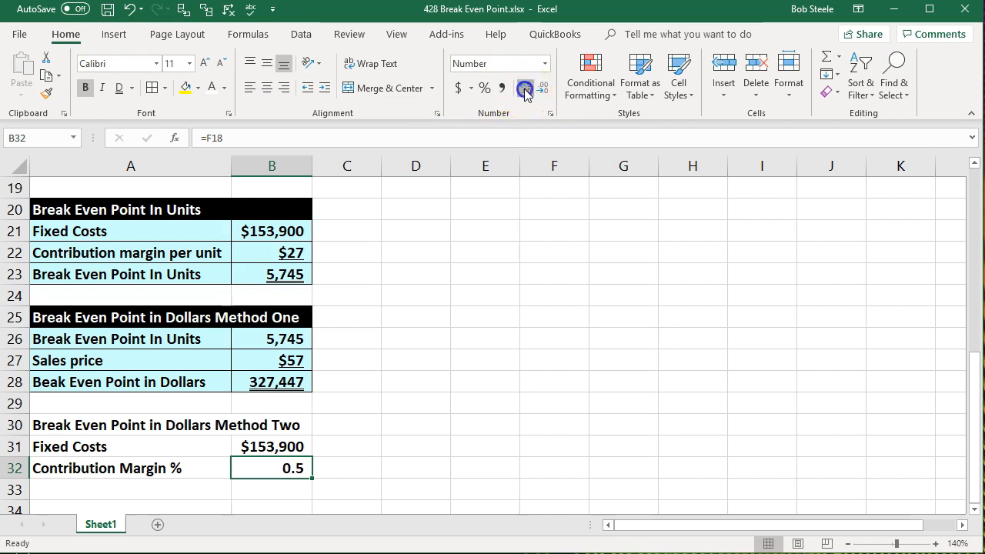
left_click(524, 90)
left_click(541, 89)
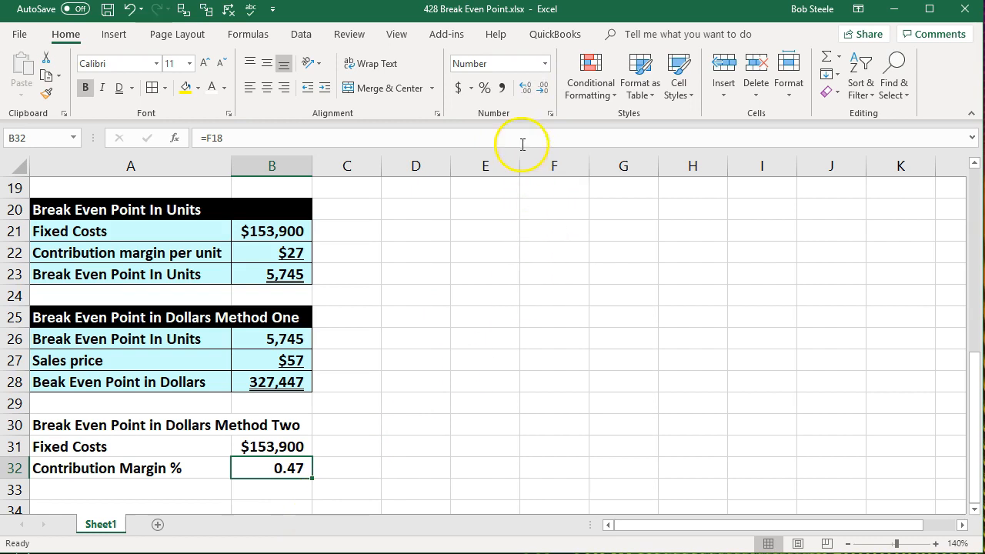
left_click(484, 90)
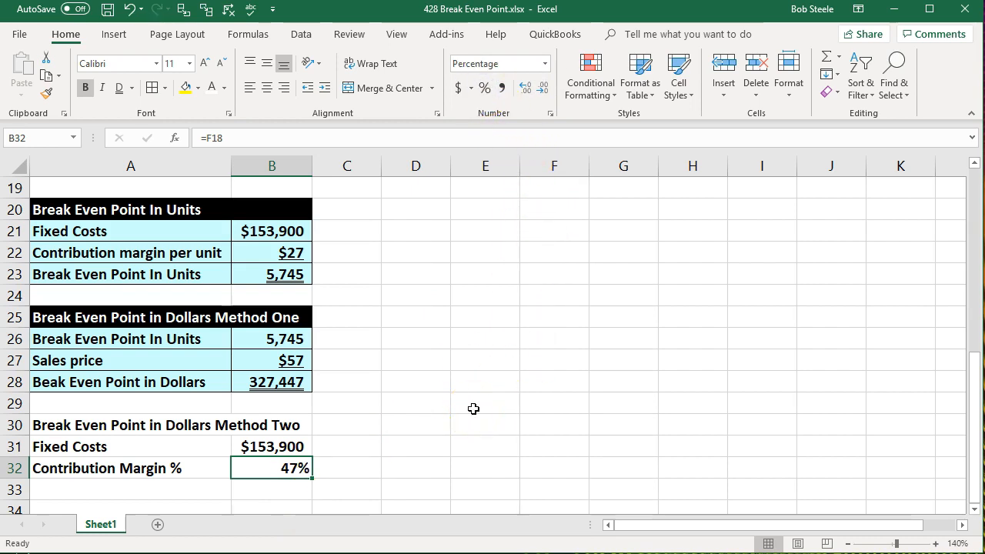
left_click(139, 493)
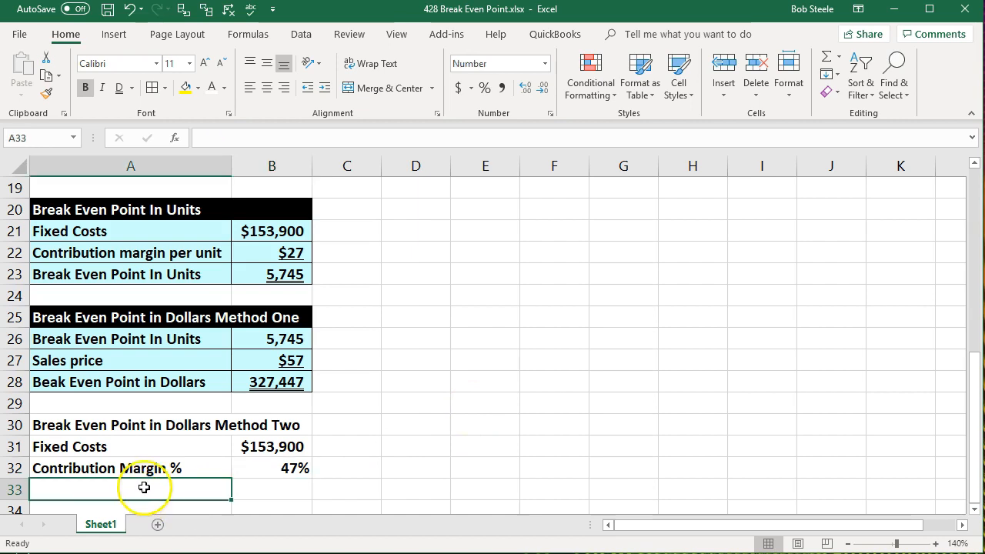
Set A33 to reference the "Beak Even Point in Dollars" label in A28.
type("=")
key("Up")
key("Up")
key("Up")
key("Up")
key("Up")
key("Return")
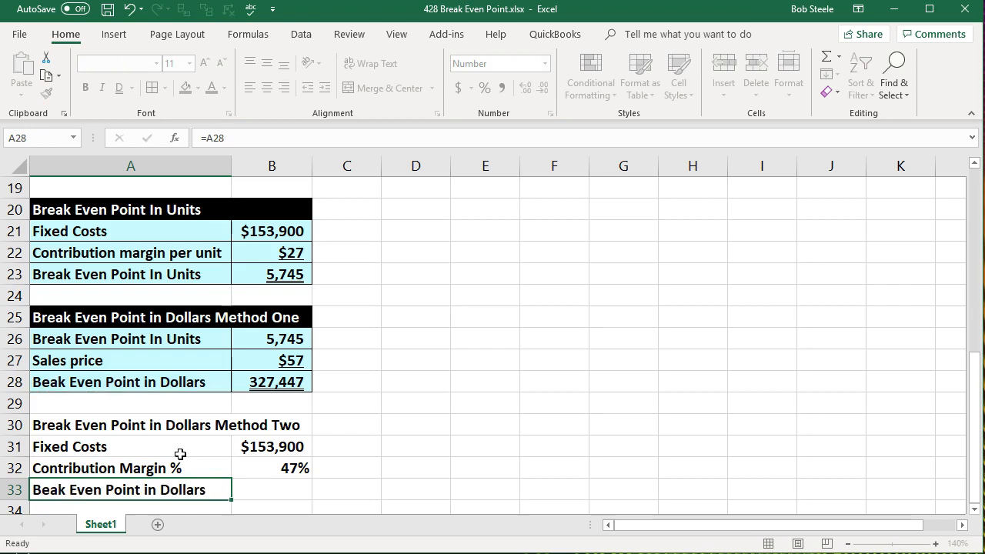
Switch to Calculator to divide 153,900 by 0.47, then close it.
key("Tab")
scroll(196, 441, "down", 1)
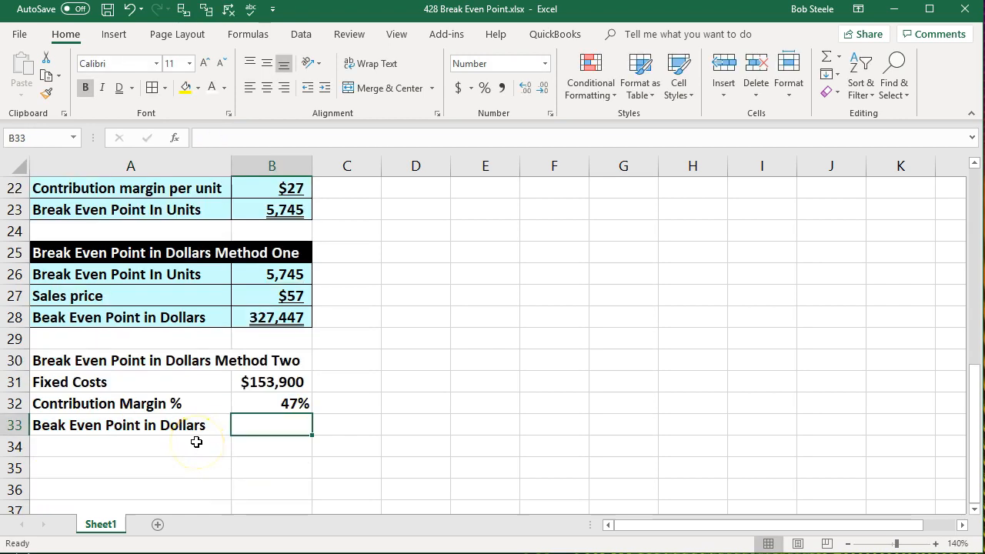
key("XF86Calculator")
left_click(712, 326)
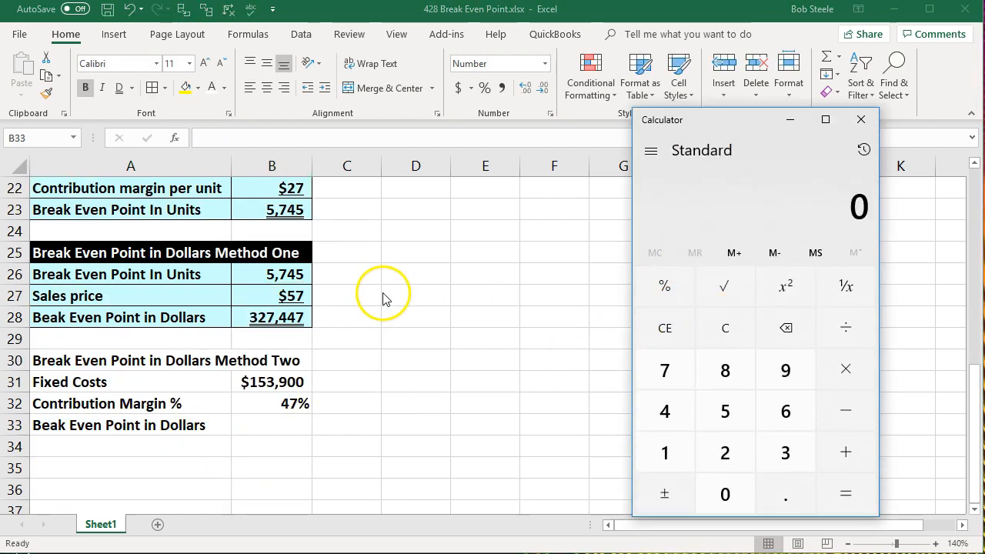
type("153900")
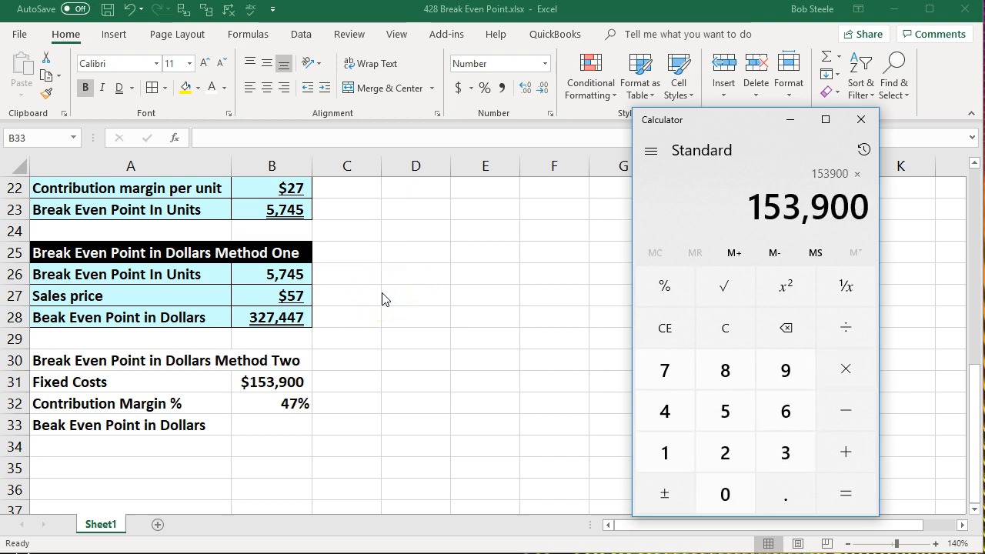
type(".47")
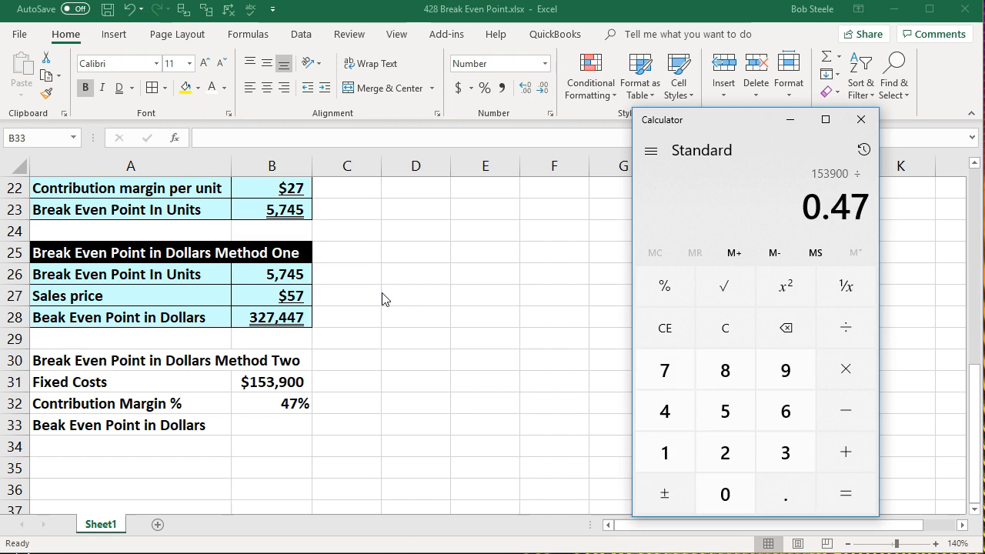
key("Return")
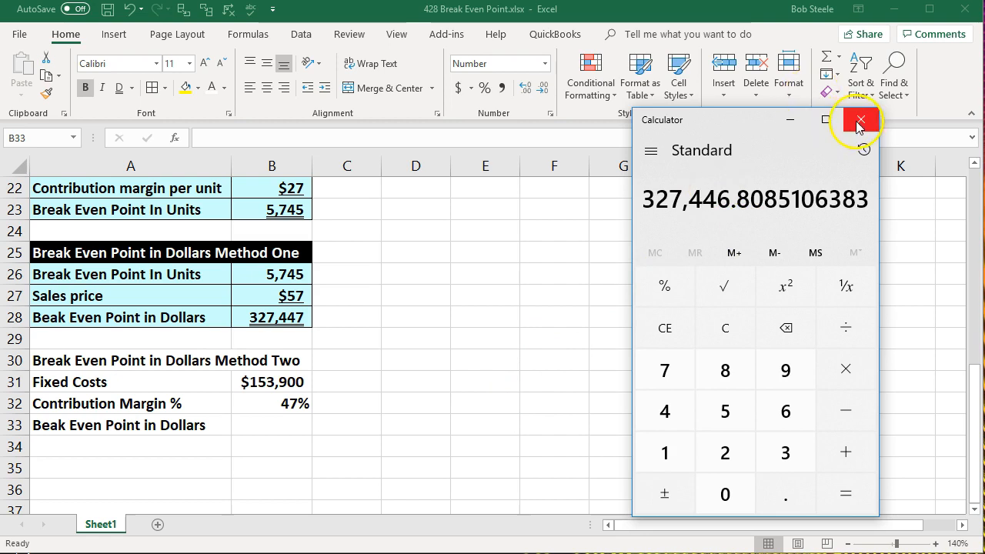
left_click(789, 120)
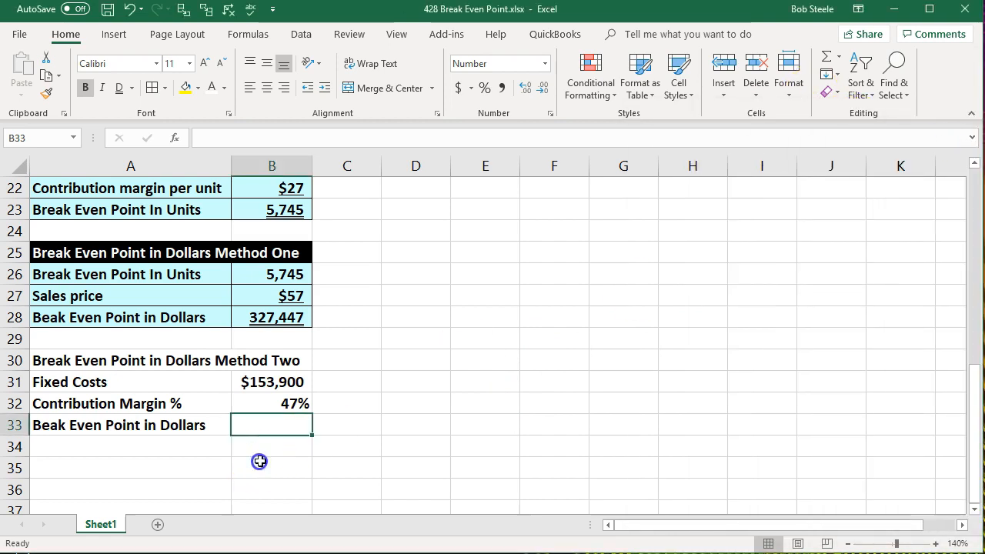
Enter a formula in B33 dividing fixed costs B31 by the contribution margin percentage B32.
type("=")
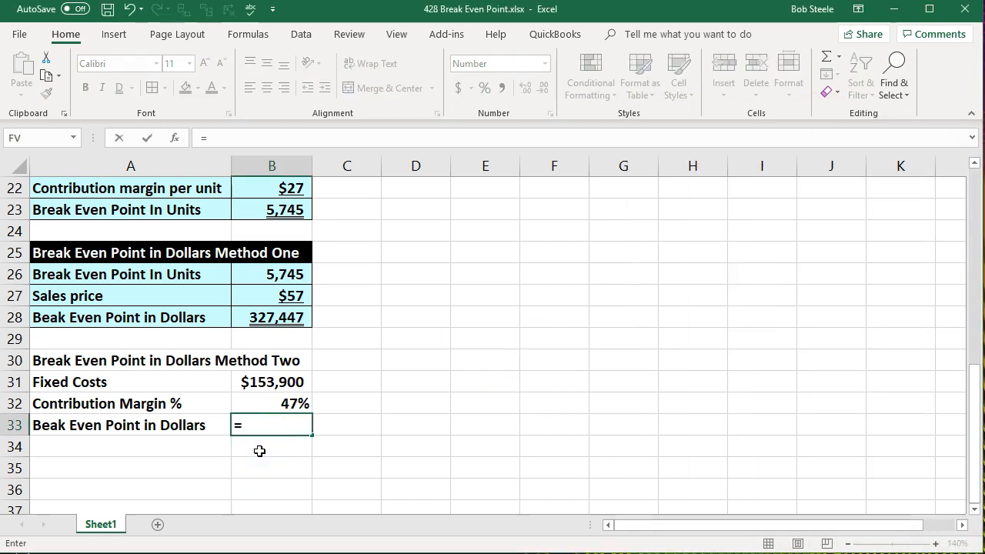
key("Up")
key("Up")
type("/")
left_click(259, 403)
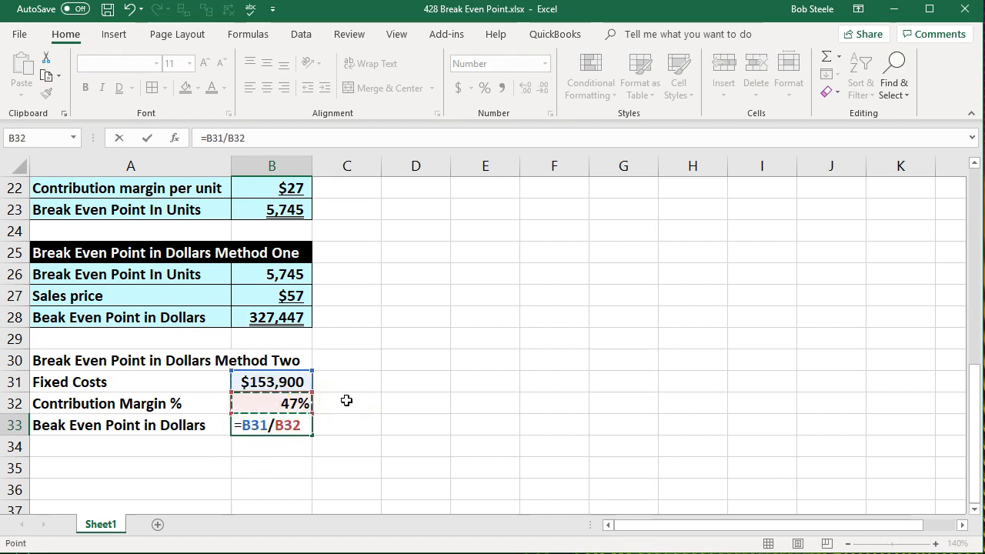
key("Return")
mouse_move(983, 146)
left_mouse_down()
mouse_move(724, 142)
mouse_move(984, 146)
left_mouse_up()
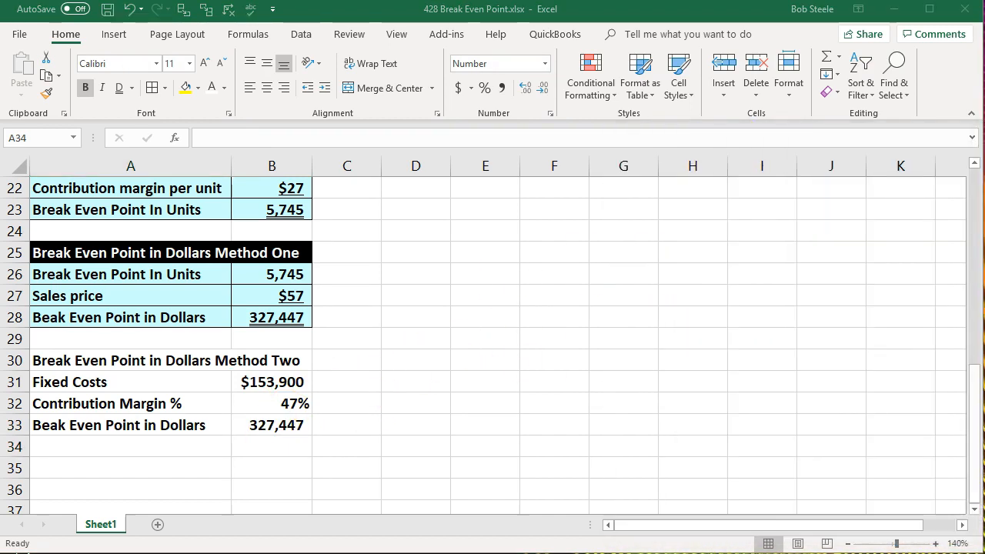
Temporarily add decimal places to B33 and widen column B, then remove the decimals and narrow the column again.
left_click(294, 423)
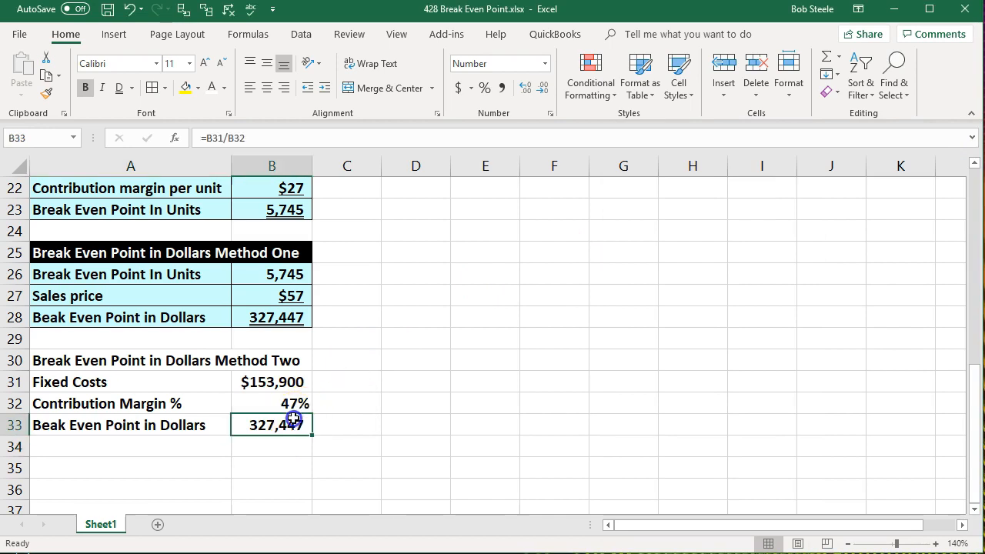
left_click(527, 90)
left_click(527, 90)
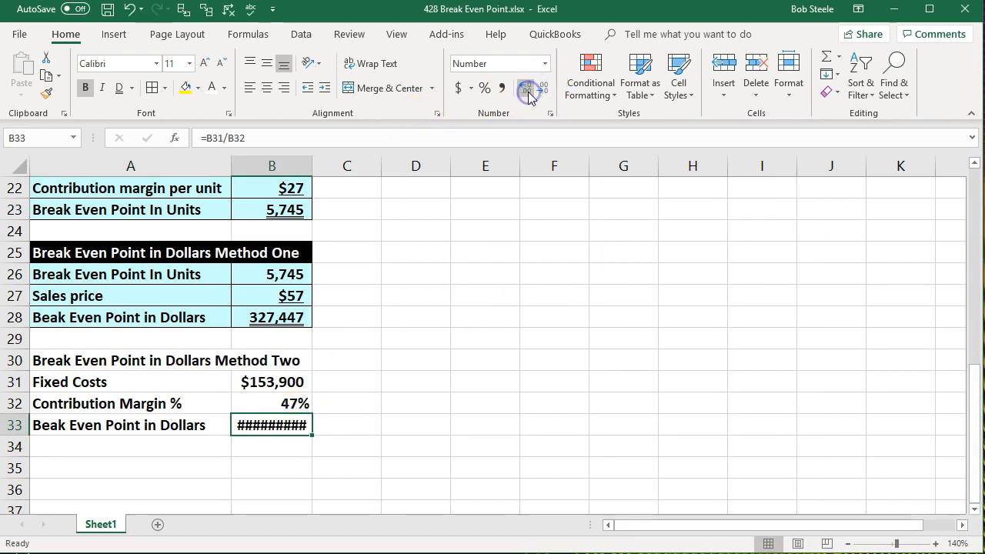
left_click_drag(312, 172, 344, 174)
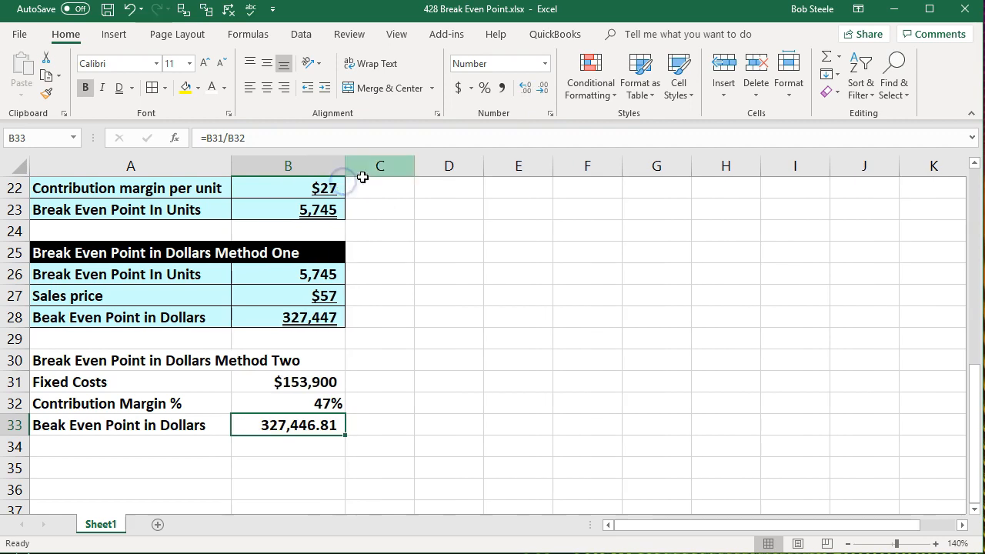
left_click(523, 89)
left_click(524, 89)
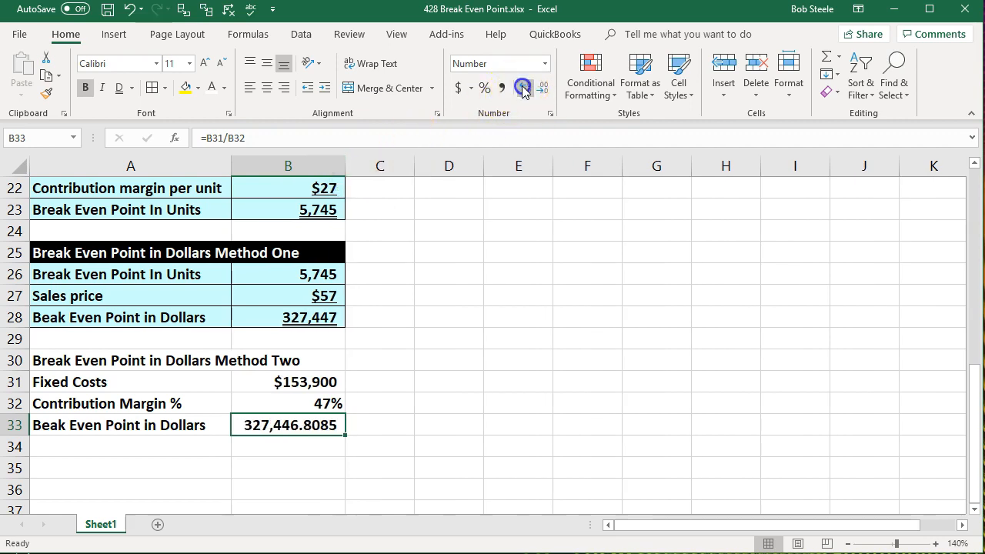
left_click(523, 90)
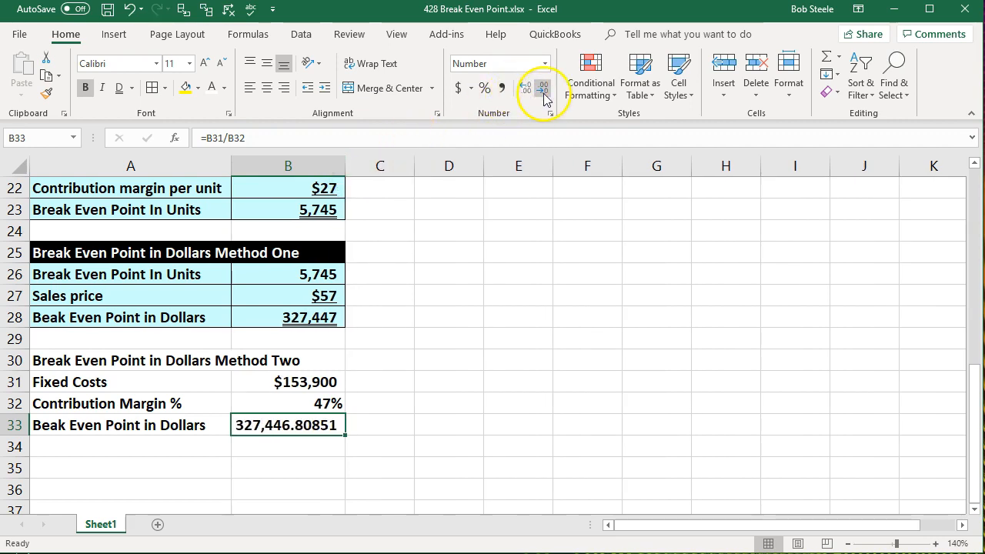
left_click(543, 90)
left_click(544, 90)
left_click(544, 90)
left_click(543, 90)
left_click(544, 90)
left_click(493, 254)
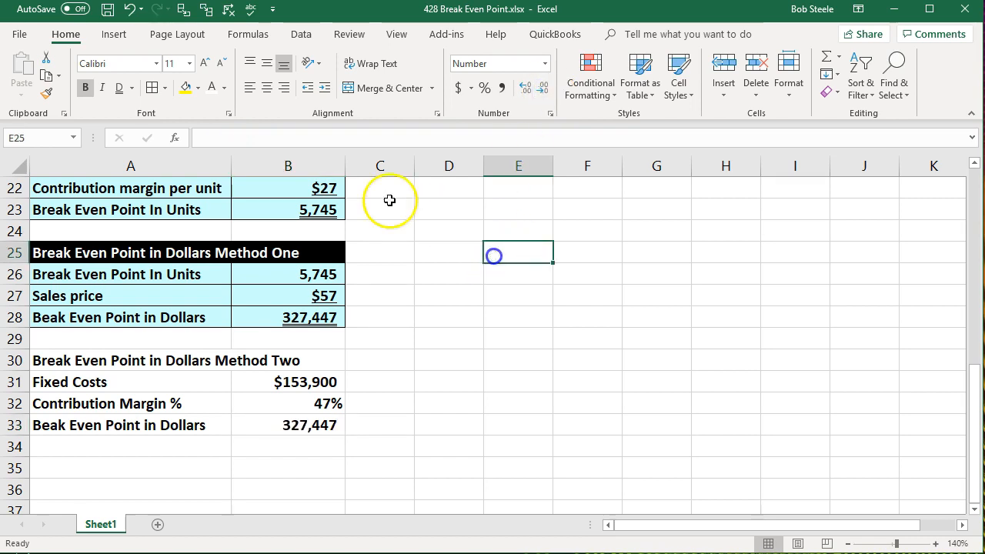
left_click_drag(345, 165, 320, 168)
left_click(423, 274)
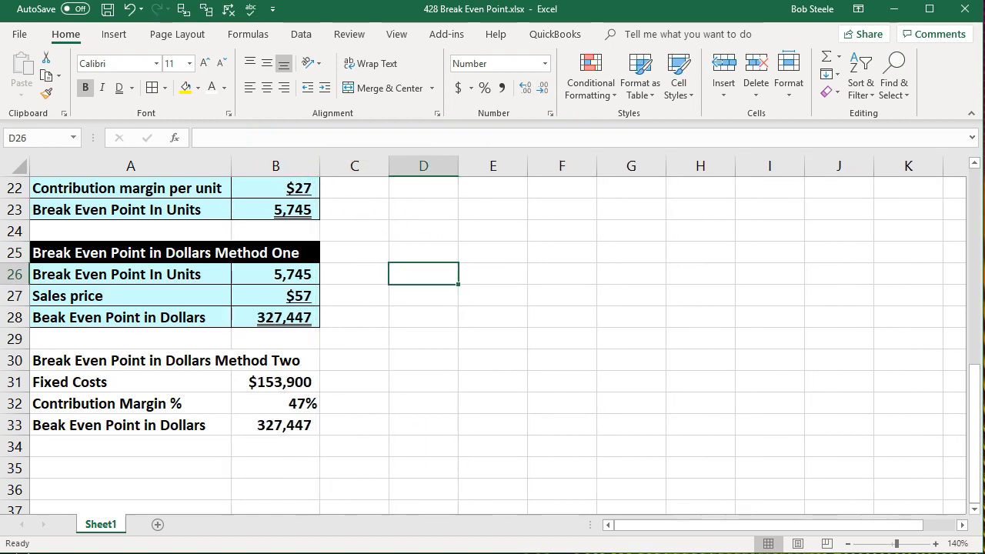
Add borders and a light blue fill to the range A31:B33.
left_click(268, 473)
left_click_drag(132, 385, 259, 427)
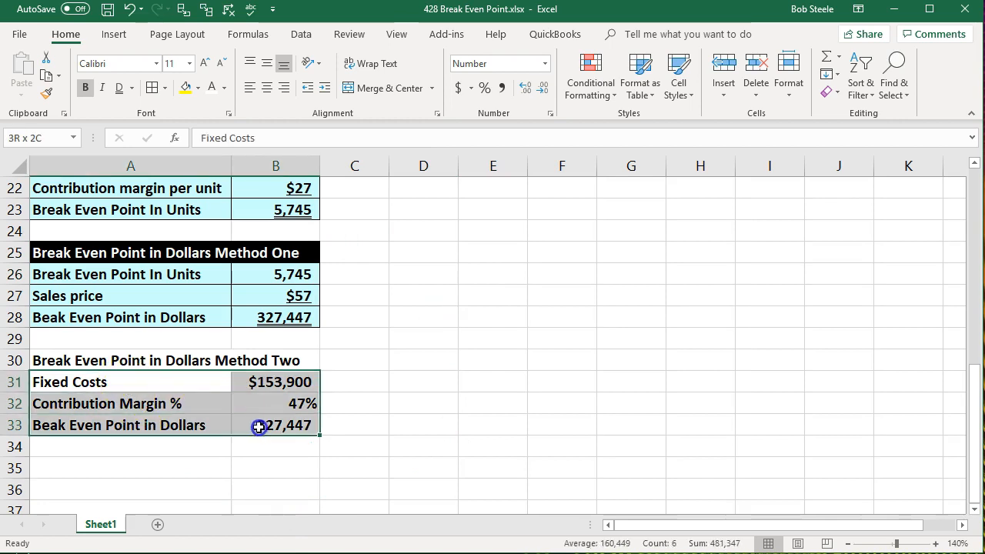
left_click(153, 87)
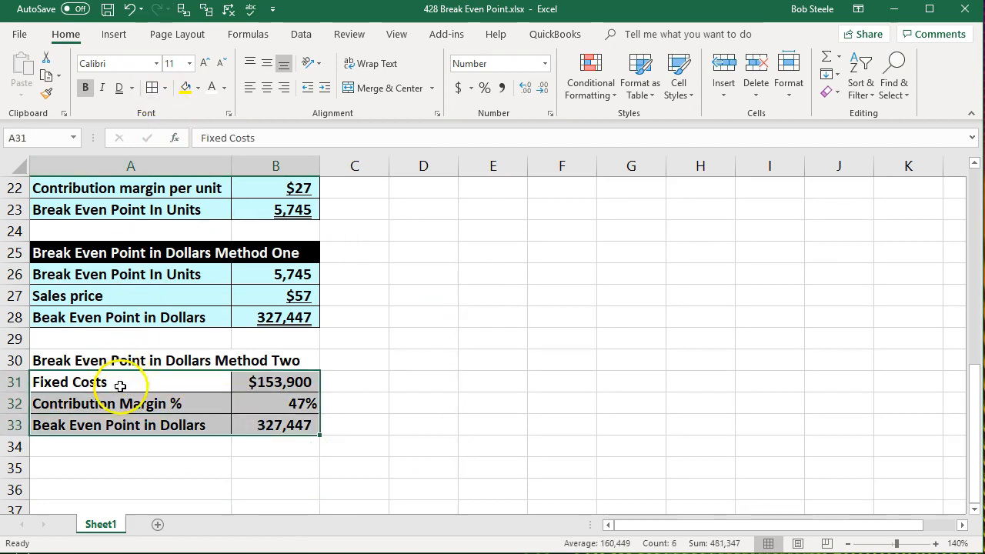
right_click(120, 386)
left_click(198, 430)
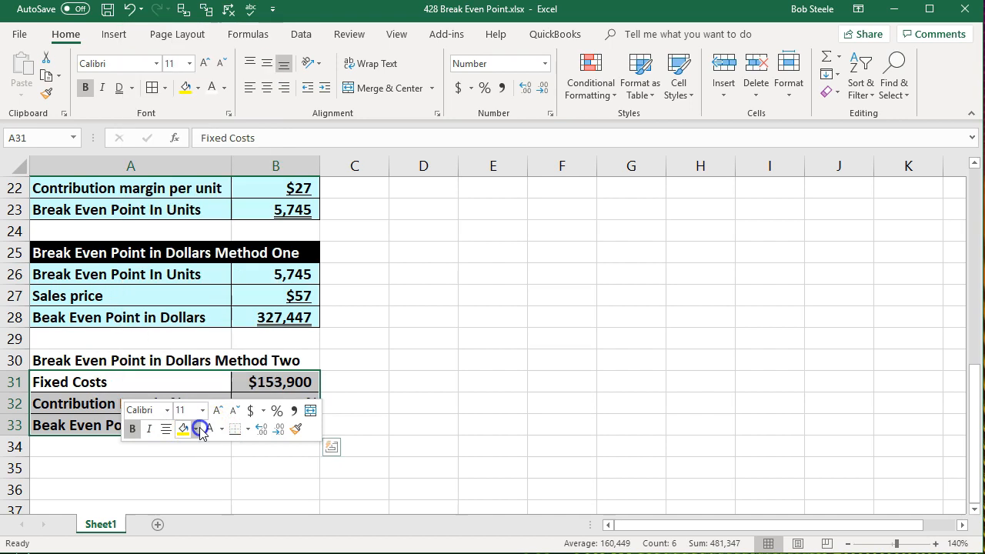
left_click(400, 413)
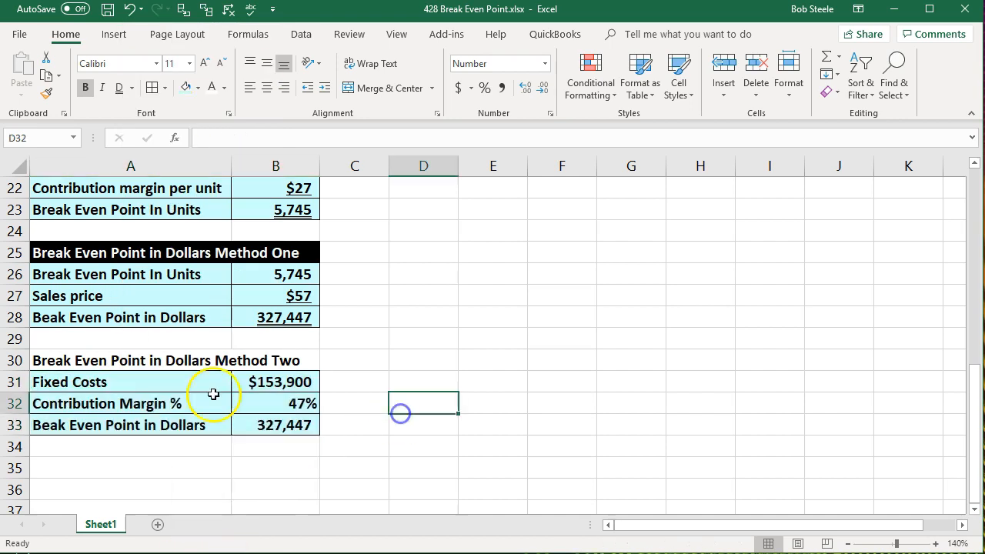
Give the method two header A30:B30 a black fill and white font.
left_click_drag(132, 359, 266, 360)
right_click(266, 362)
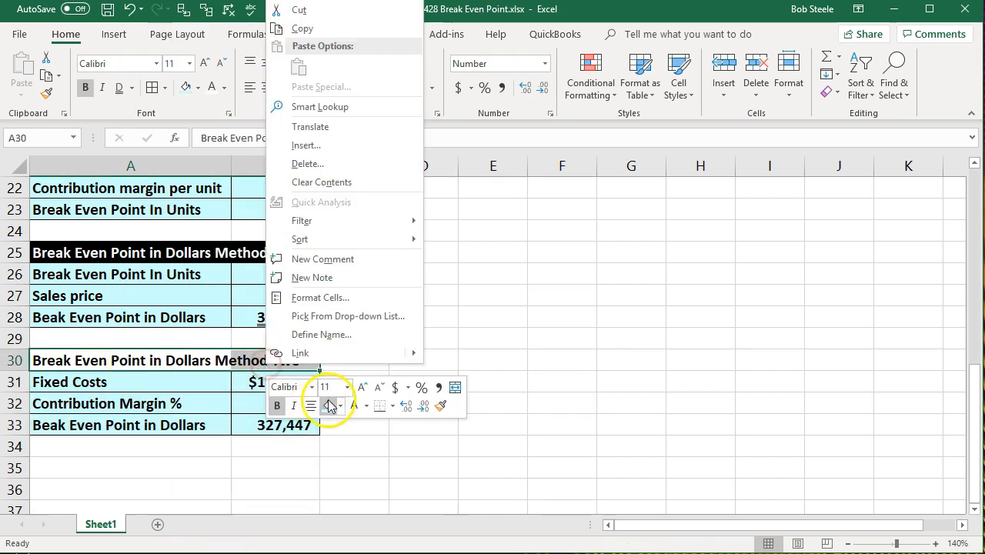
left_click(197, 90)
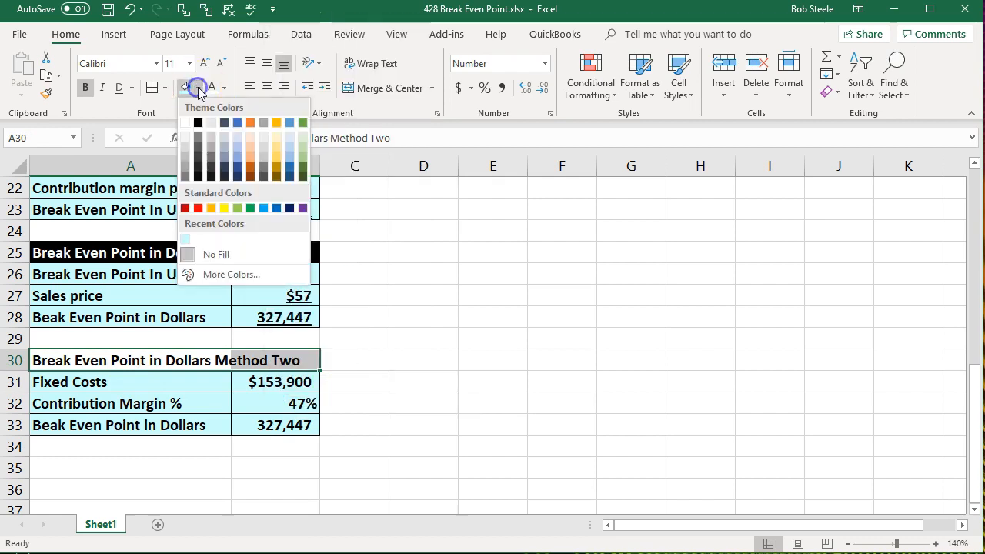
left_click(202, 120)
left_click(212, 87)
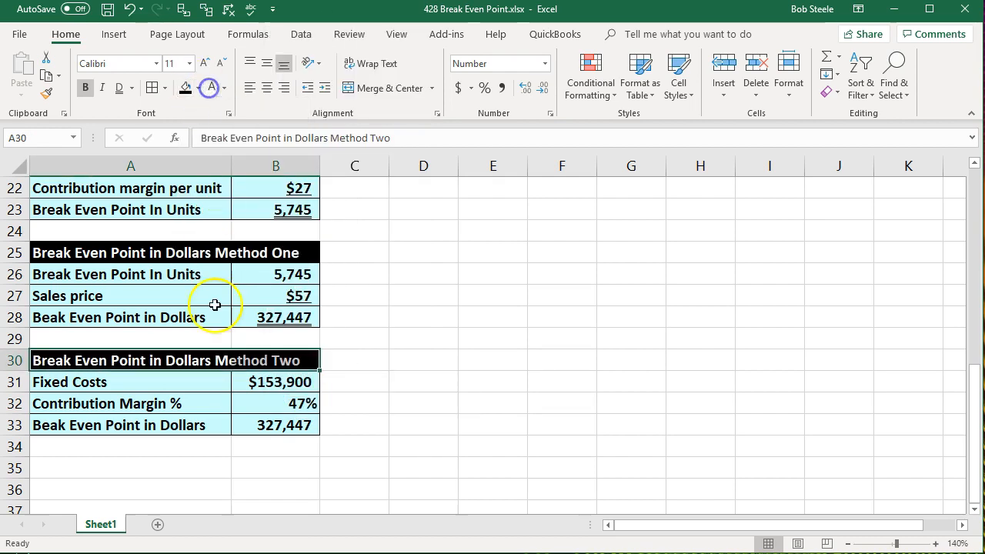
Underline the percentage in B32 and double-underline the break-even dollars in B33.
left_click(203, 379)
left_click(289, 403)
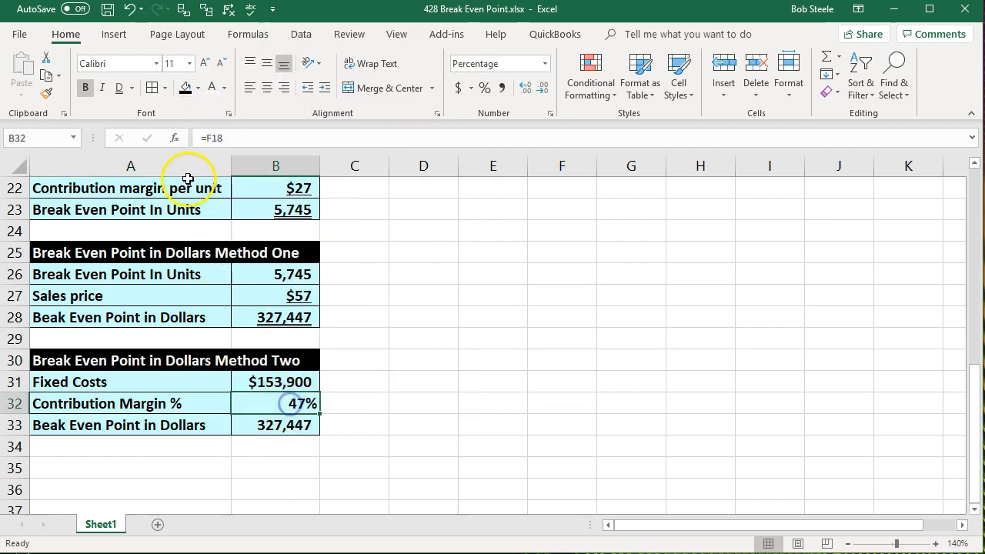
left_click(131, 88)
left_click(132, 103)
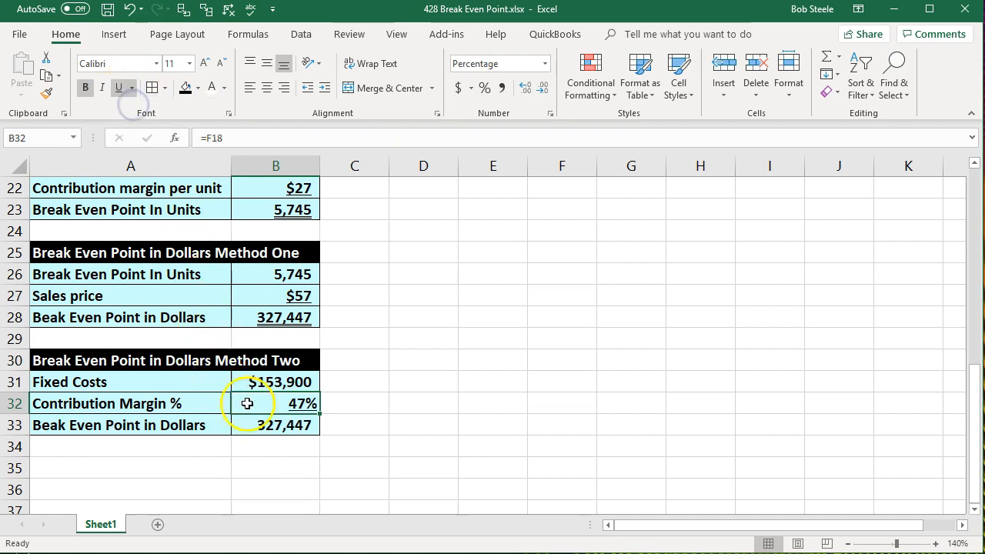
left_click(267, 424)
left_click(133, 88)
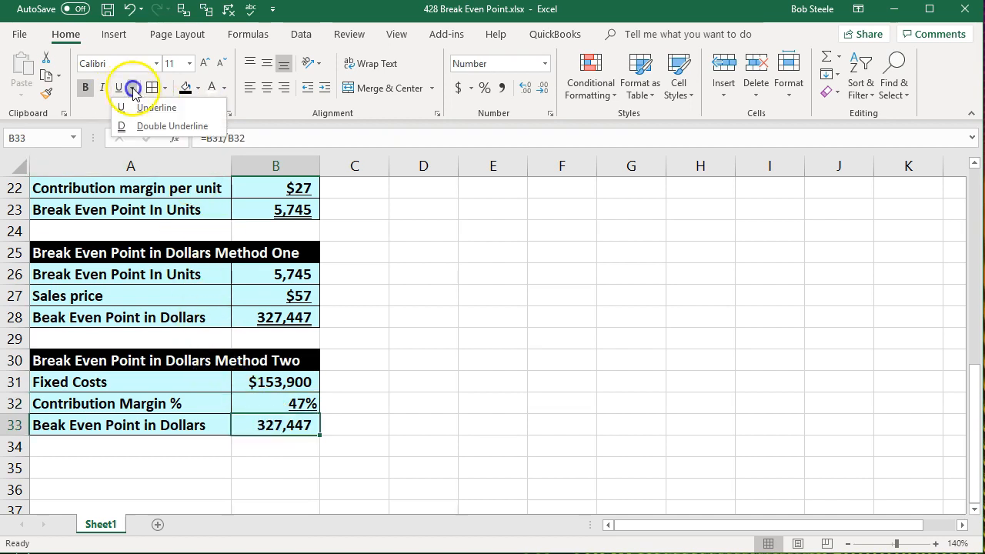
left_click(147, 126)
Review the break-even in units section above the method two table.
left_click(268, 362)
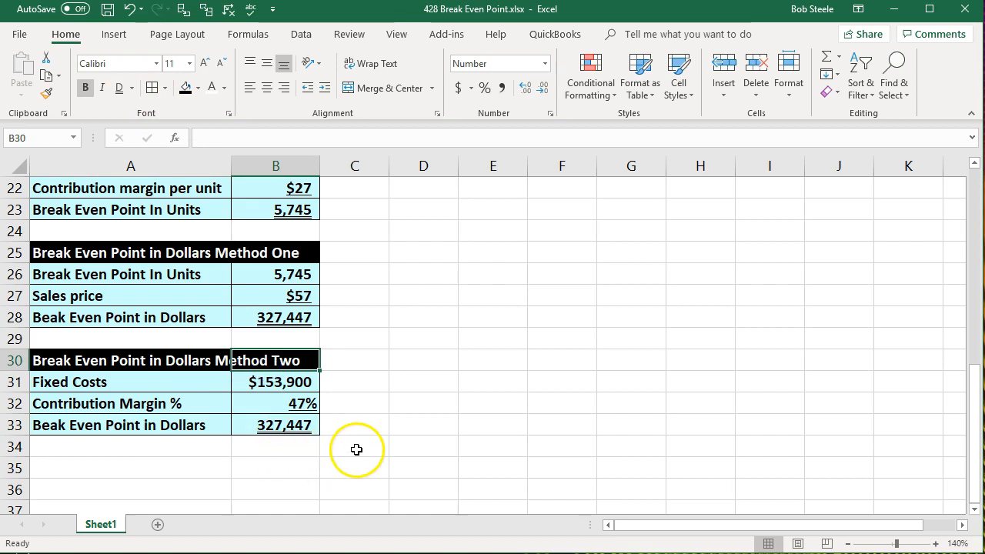
scroll(349, 451, "up", 4)
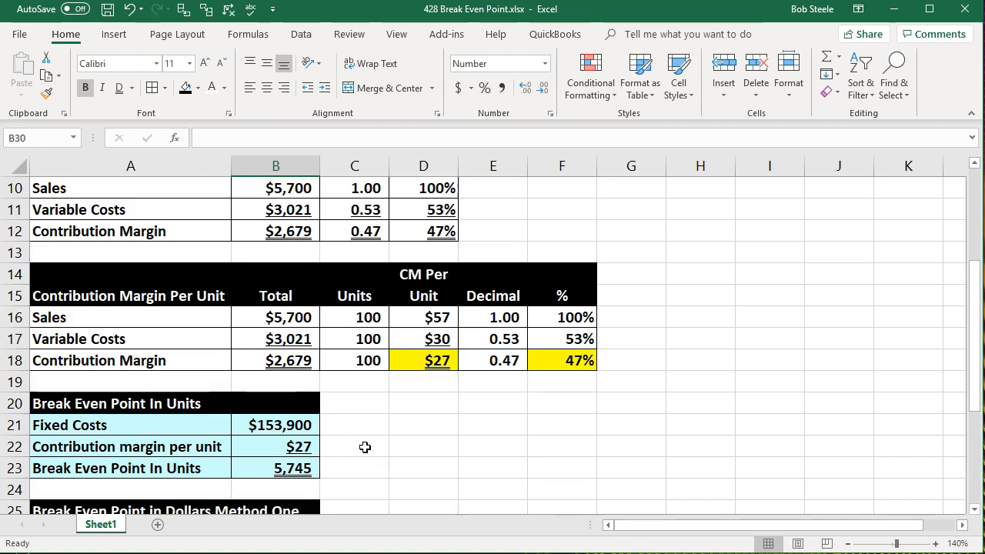
scroll(365, 447, "down", 1)
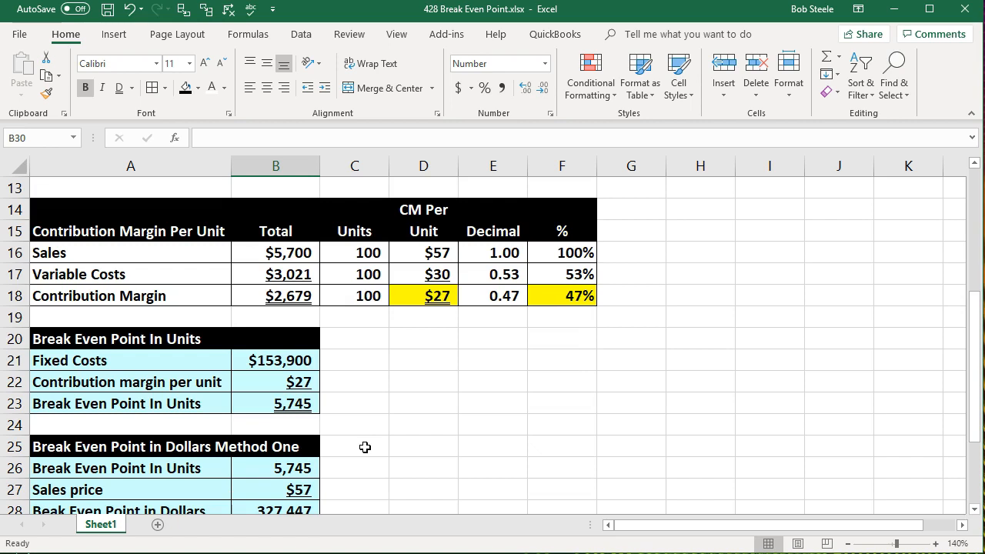
left_click(99, 337)
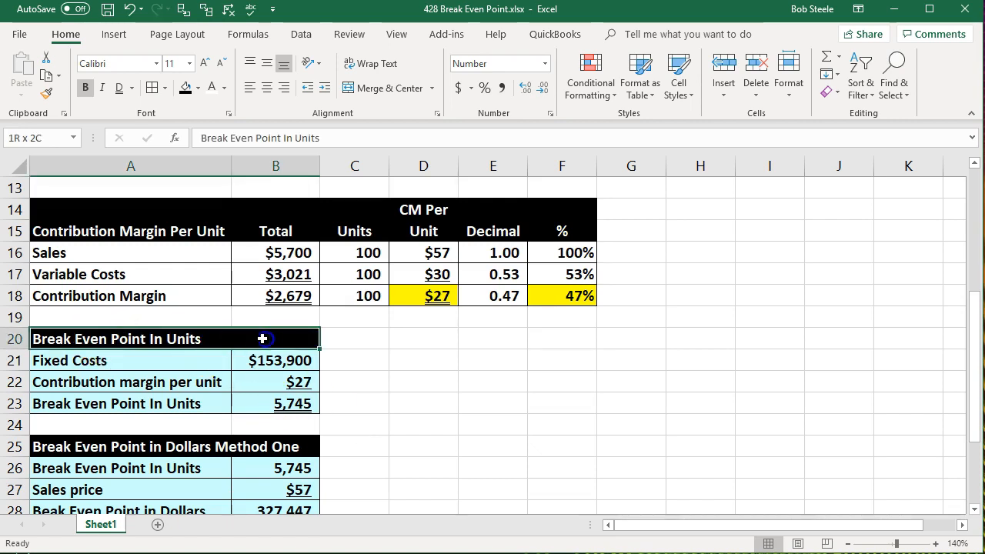
left_click_drag(137, 359, 143, 400)
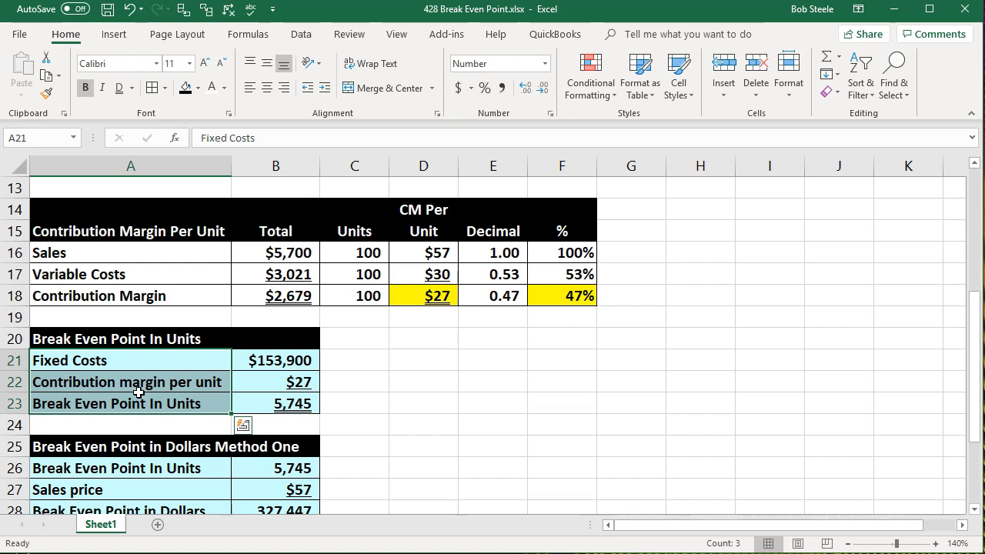
left_click(361, 423)
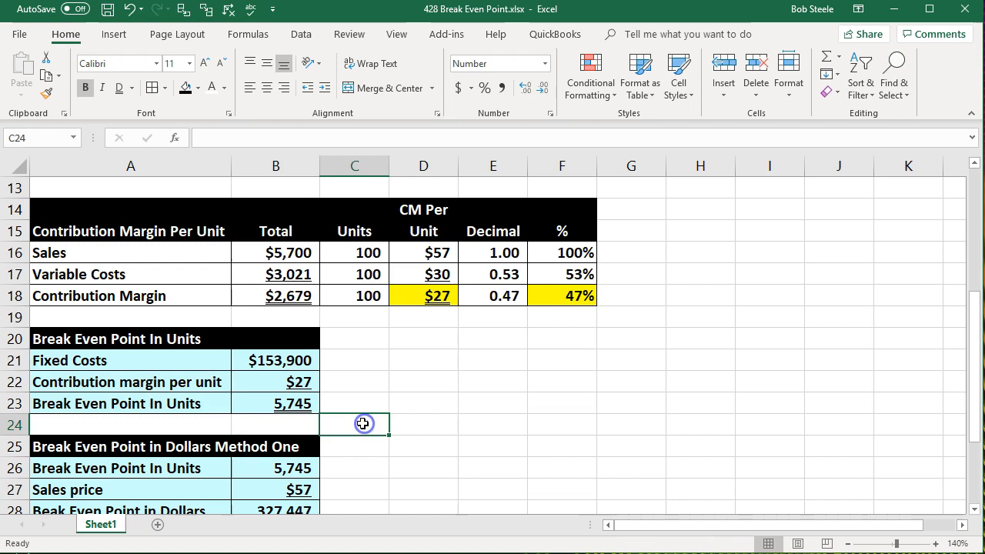
scroll(362, 424, "down", 1)
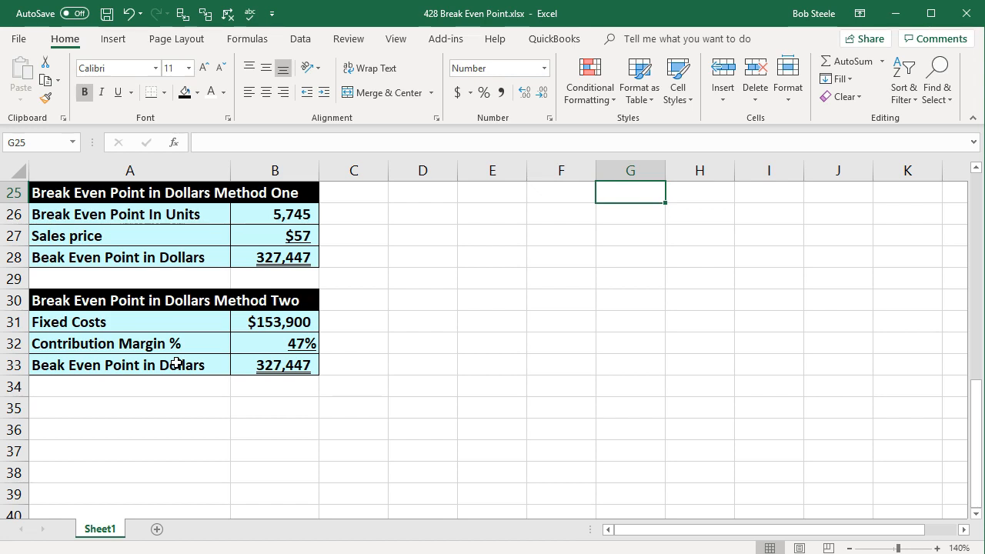
left_click(106, 416)
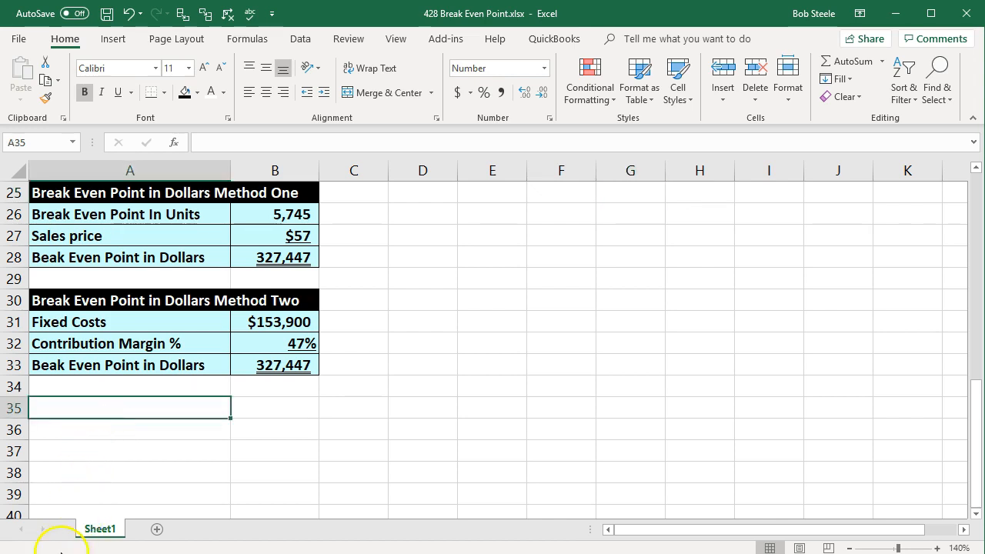
Enter the title Test Break Even Point in A35 with the labels Sales, Variable costs and Contribution margin below it.
type("Test Break Even Point")
key("Return")
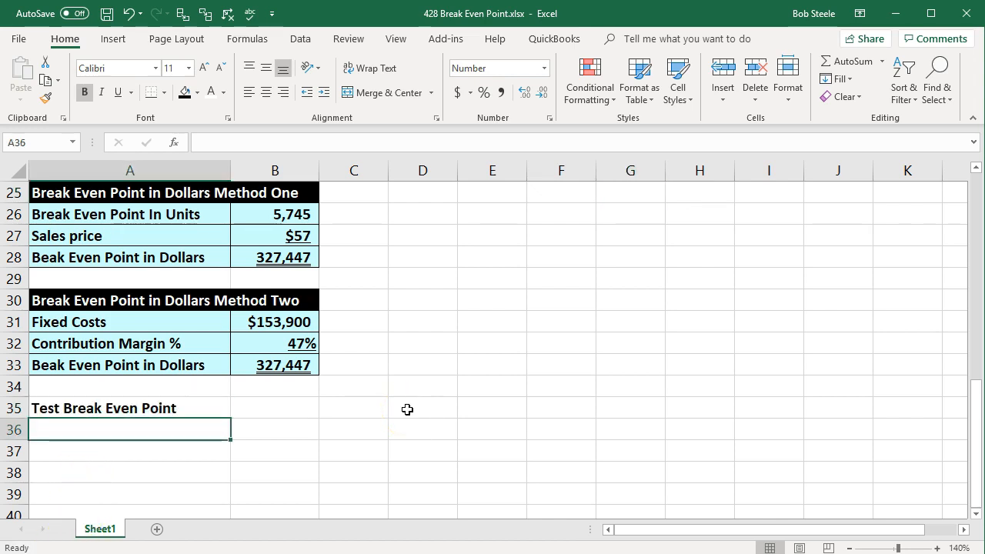
type("Sale")
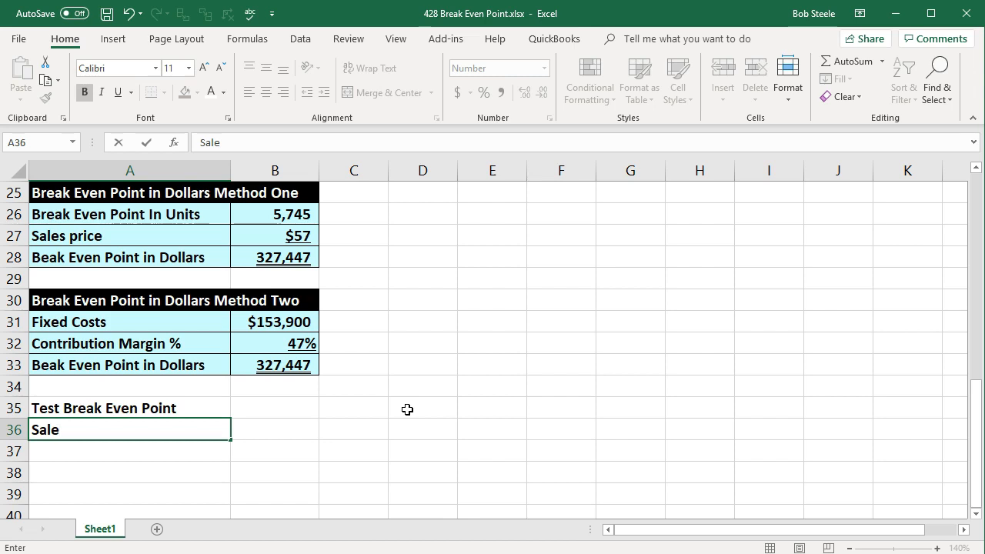
type("s")
key("Return")
type("Variable costs")
key("Return")
type("Cont ribution Ma")
key("BackSpace")
key("BackSpace")
type("margin")
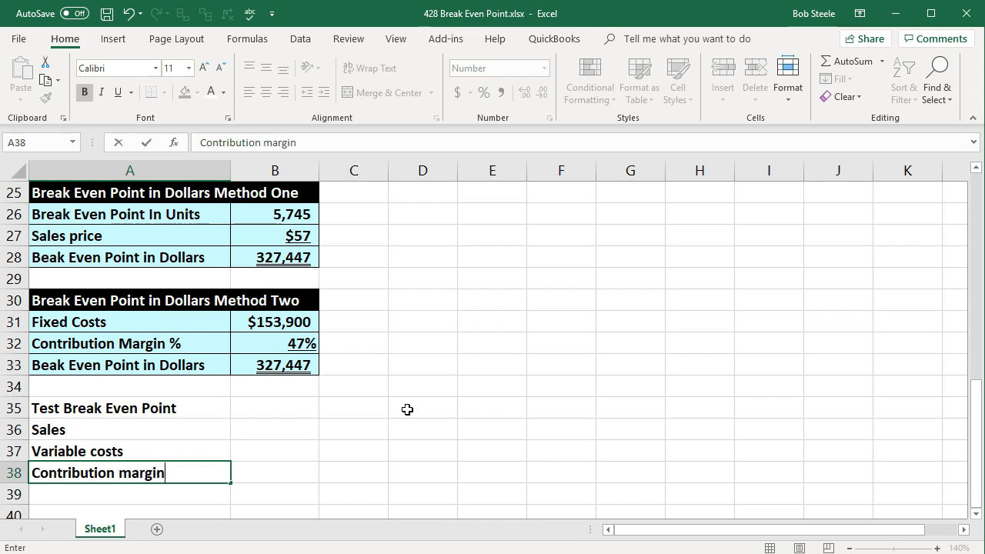
key("Return")
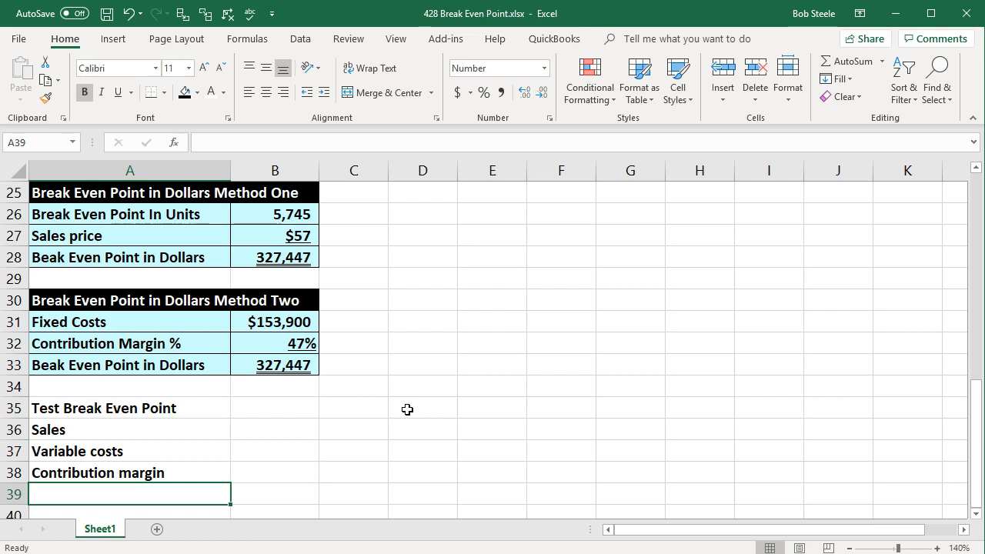
Add the row labels Fixes and Proft in A39 and A40.
scroll(407, 409, "down", 1)
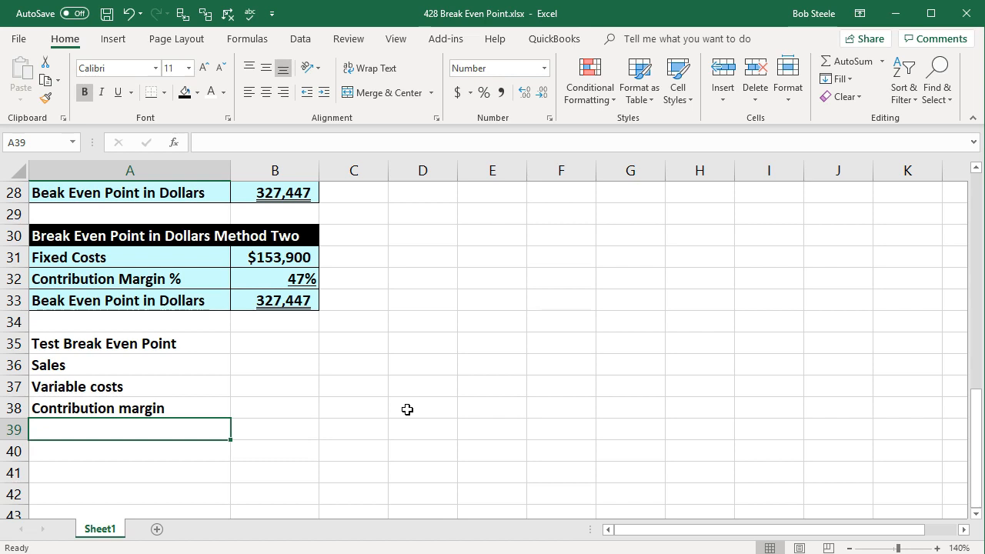
type("F")
type("ixed")
key("BackSpace")
type("s")
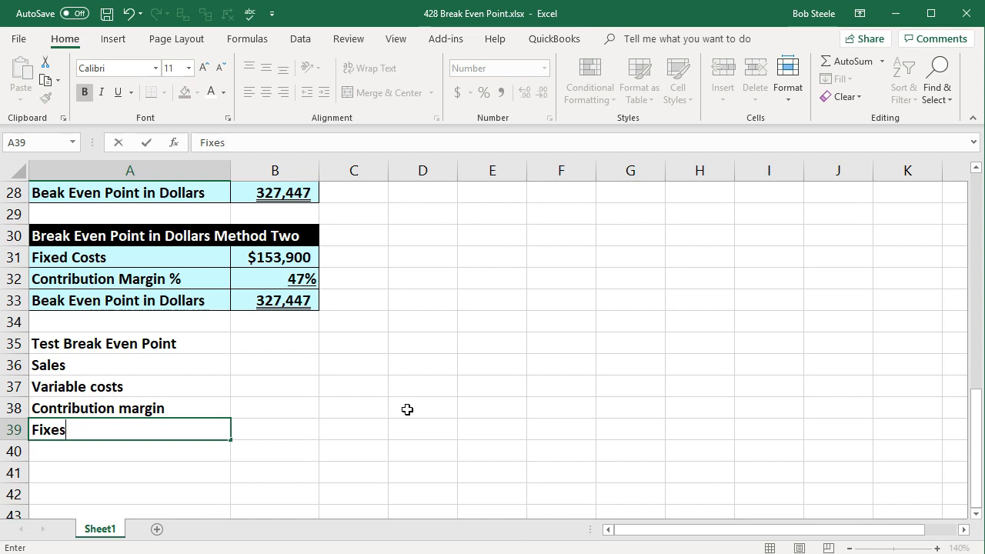
key("Return")
type("Prof")
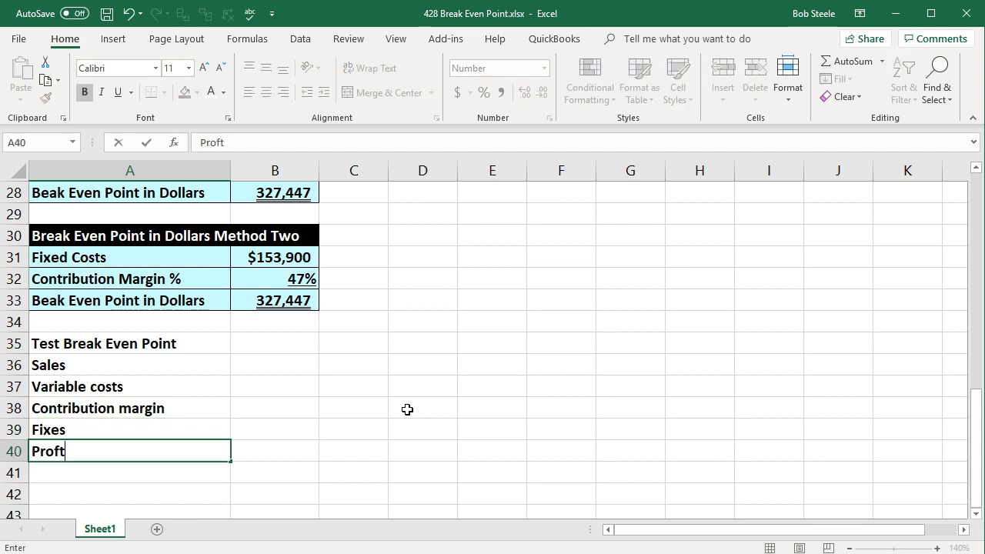
type("t")
key("Tab")
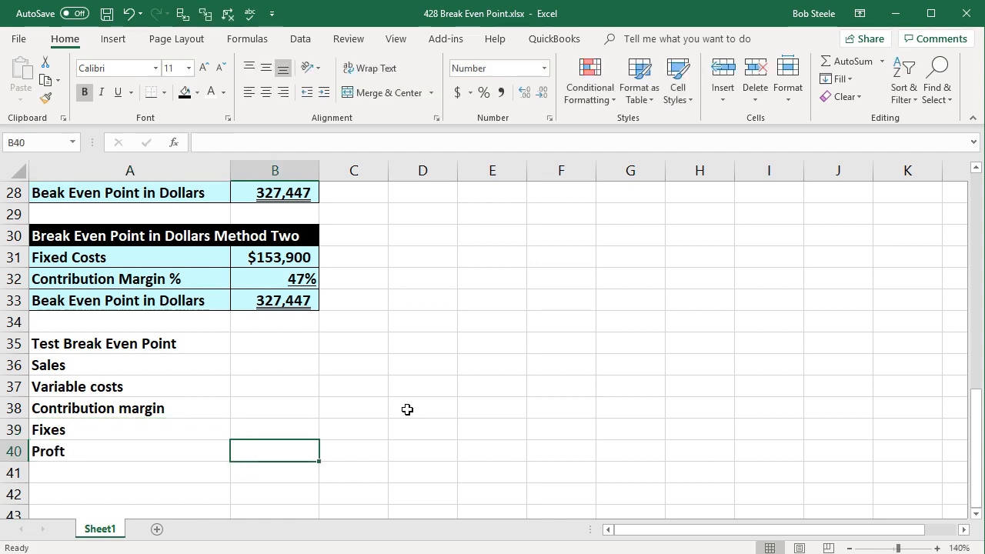
key("Up")
key("Up")
key("Up")
key("Up")
key("Down")
key("Down")
key("Down")
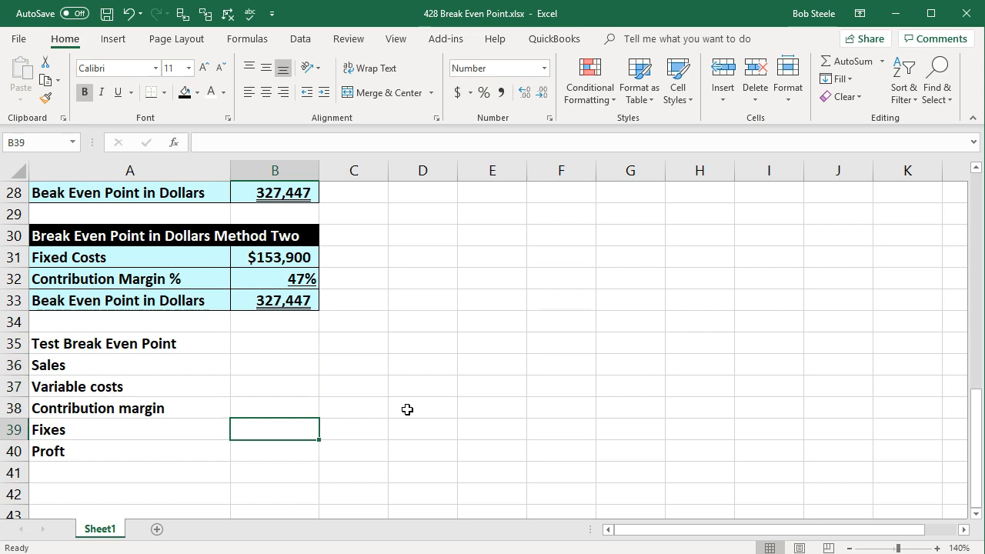
key("Down")
key("Up")
key("Up")
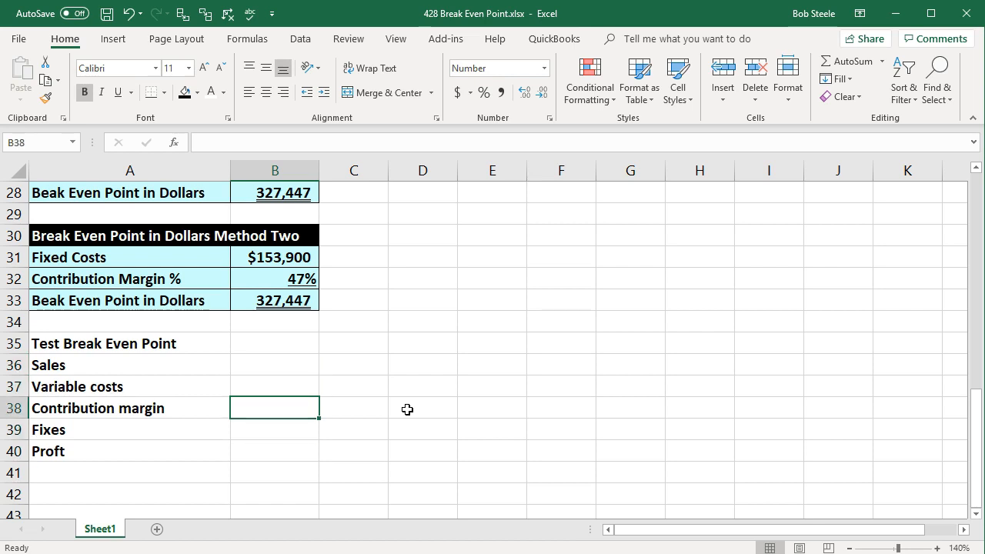
Add the column header Per unit in B35.
scroll(254, 369, "up", 1)
left_click(257, 366)
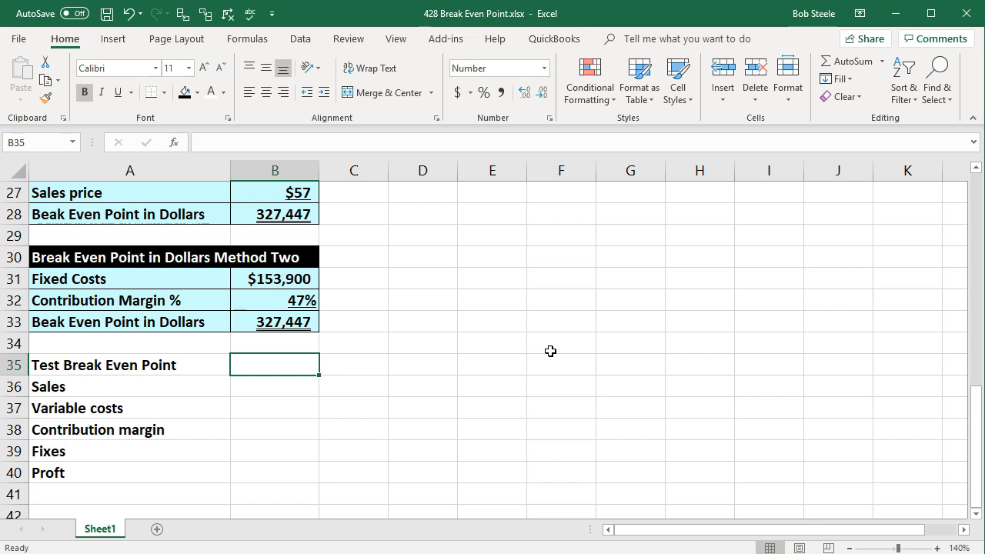
type("Per unit")
key("Tab")
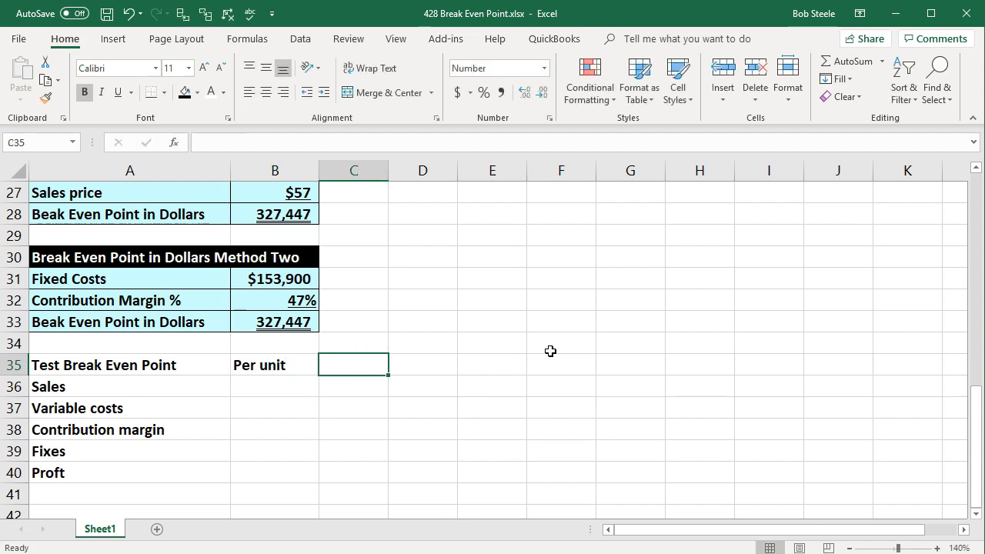
Link the per-unit sales in B36 to the unit sales price in D16.
key("Down")
key("Left")
scroll(549, 353, "up", 4)
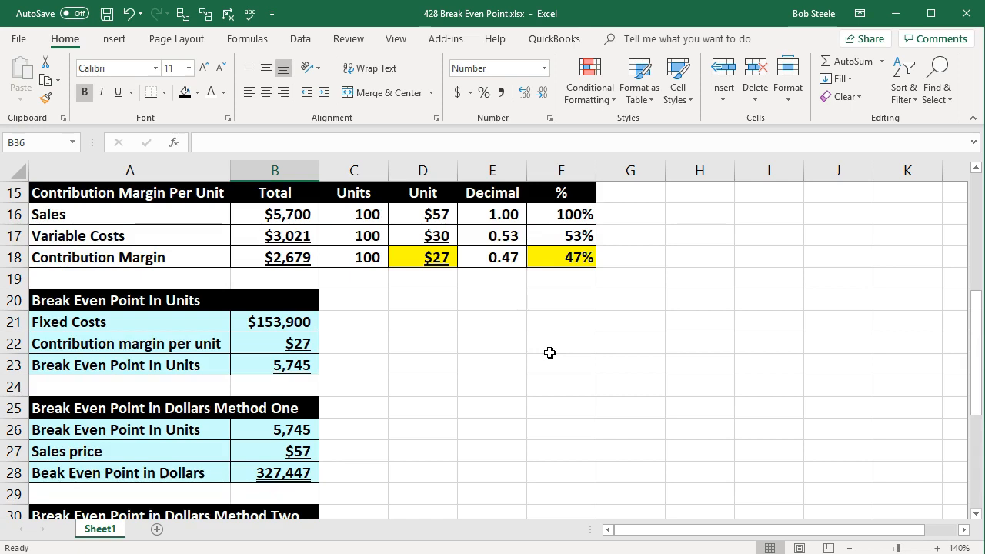
left_click(440, 214)
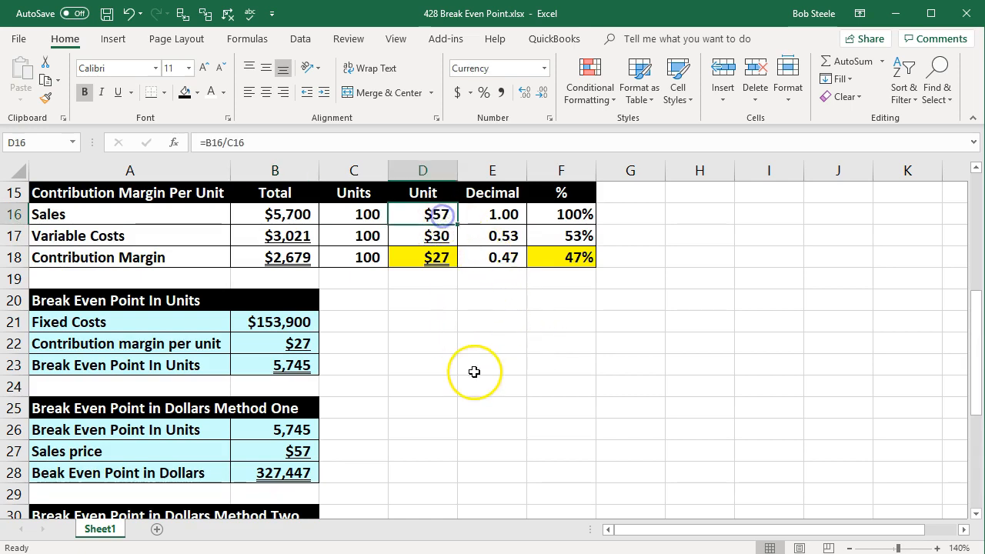
scroll(475, 383, "down", 4)
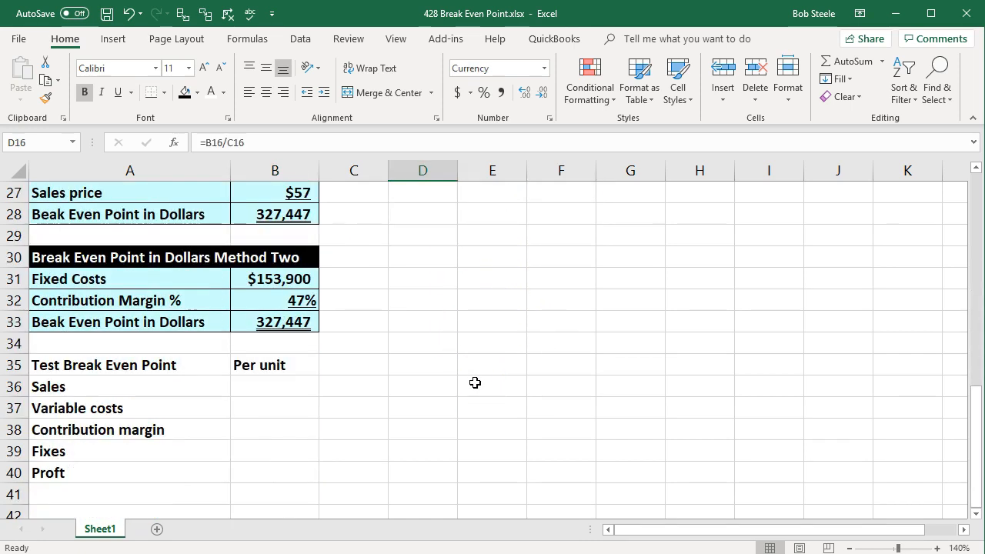
left_click(268, 388)
type("=")
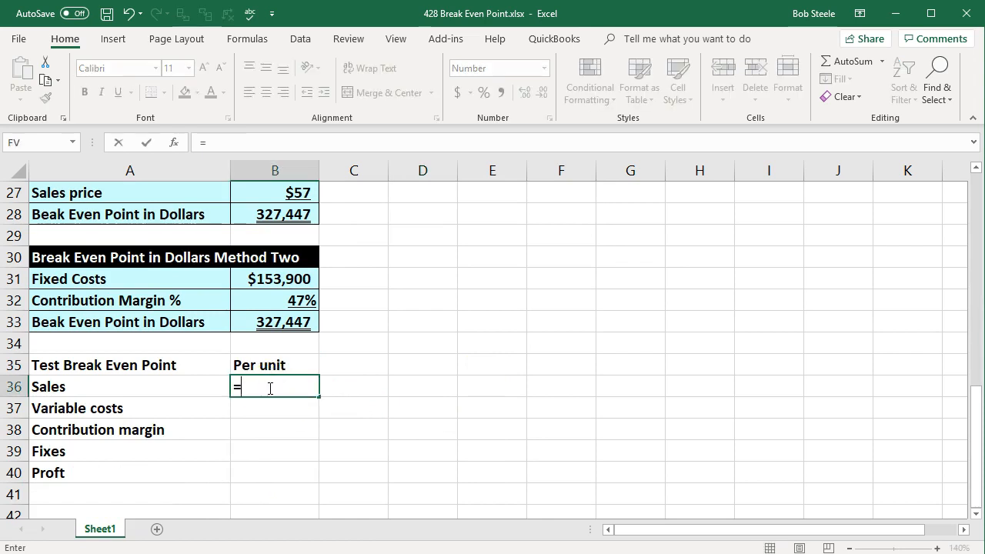
scroll(270, 388, "up", 5)
left_click(424, 277)
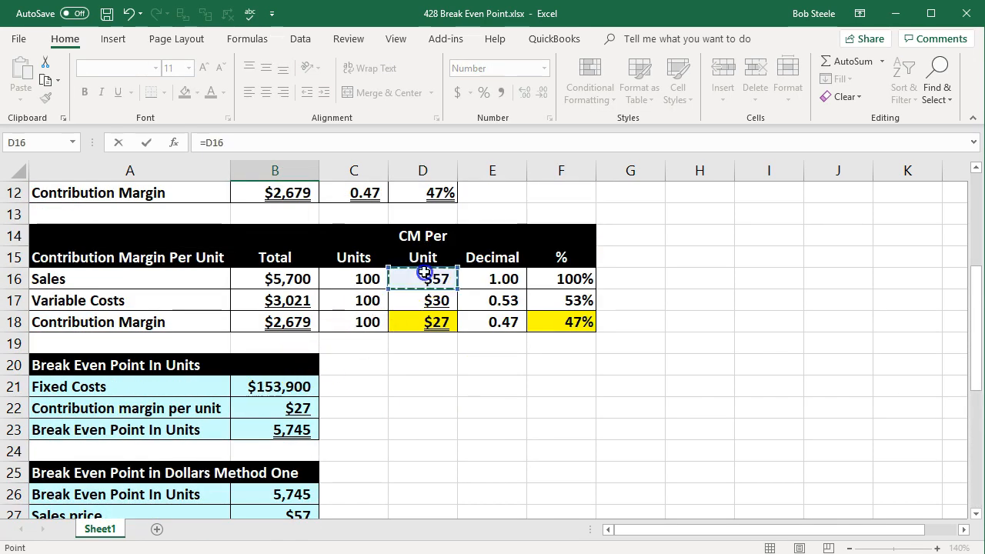
key("Return")
Link the per-unit variable costs in B37 to the unit variable cost in D17.
scroll(446, 293, "up", 3)
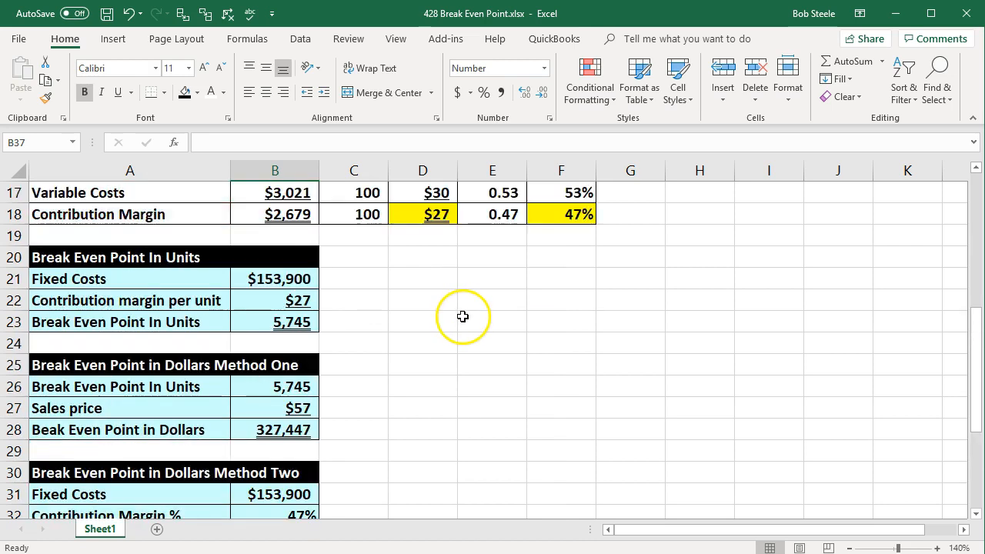
scroll(454, 323, "down", 1)
scroll(465, 377, "down", 3)
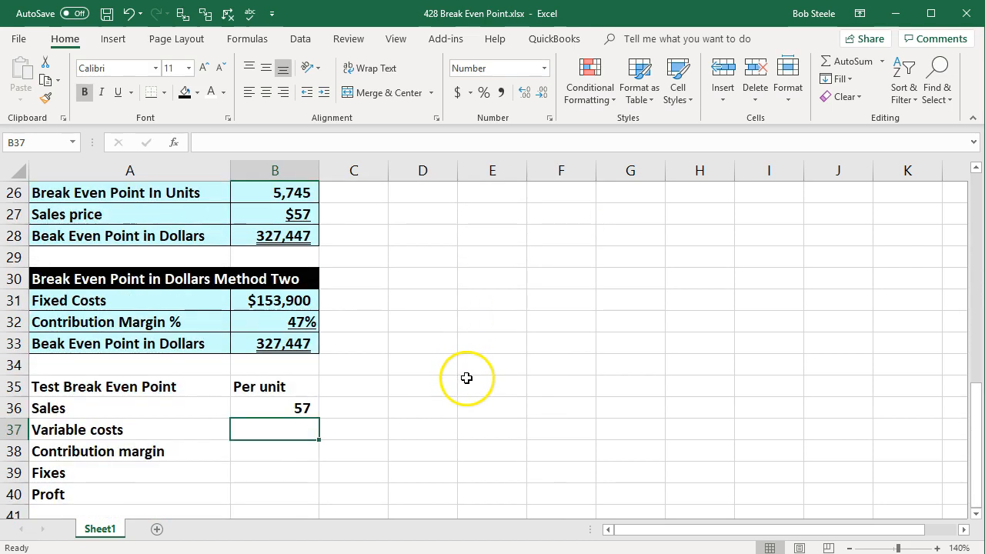
type("=")
scroll(466, 378, "up", 3)
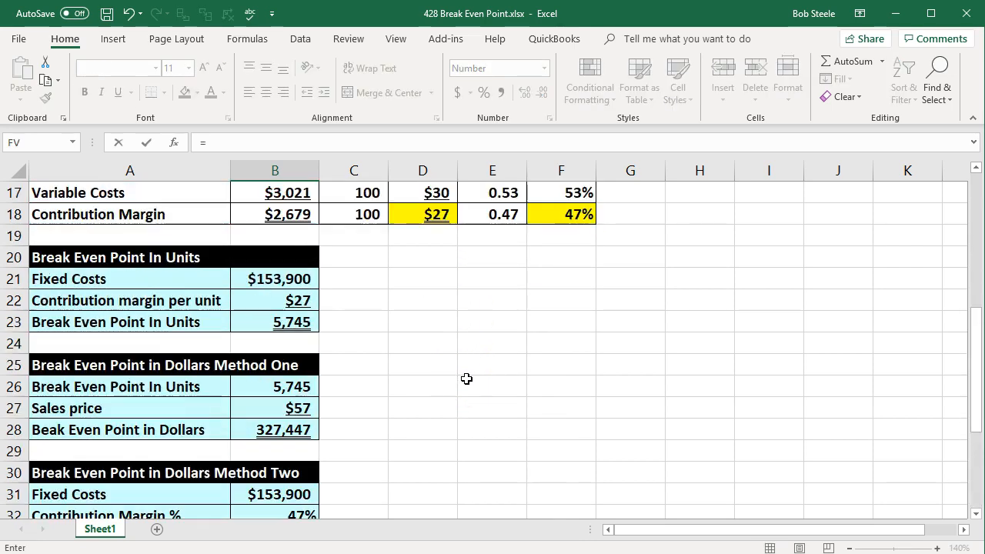
scroll(465, 346, "up", 1)
left_click(432, 257)
key("Return")
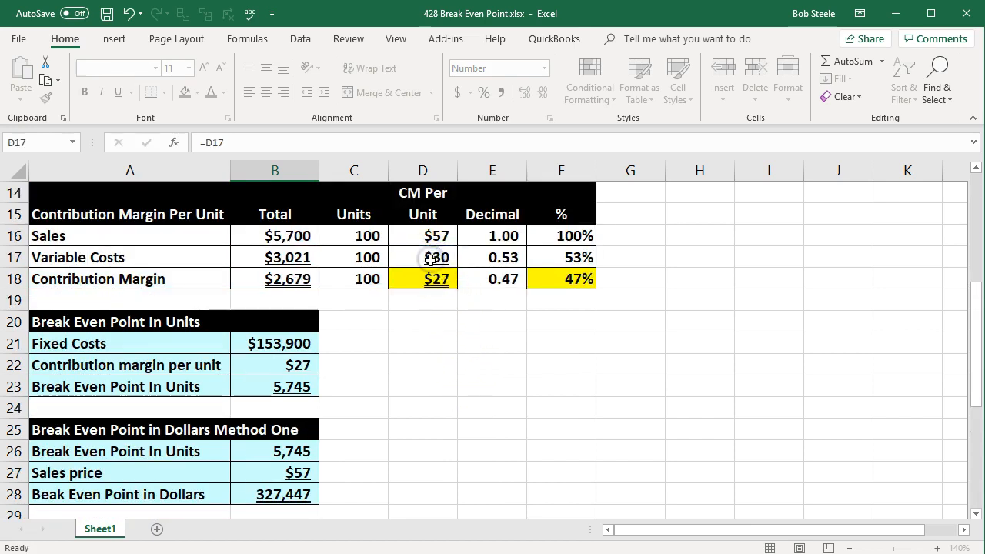
Calculate the per-unit contribution margin in B38 as sales minus variable costs (B36-B37).
scroll(431, 260, "down", 4)
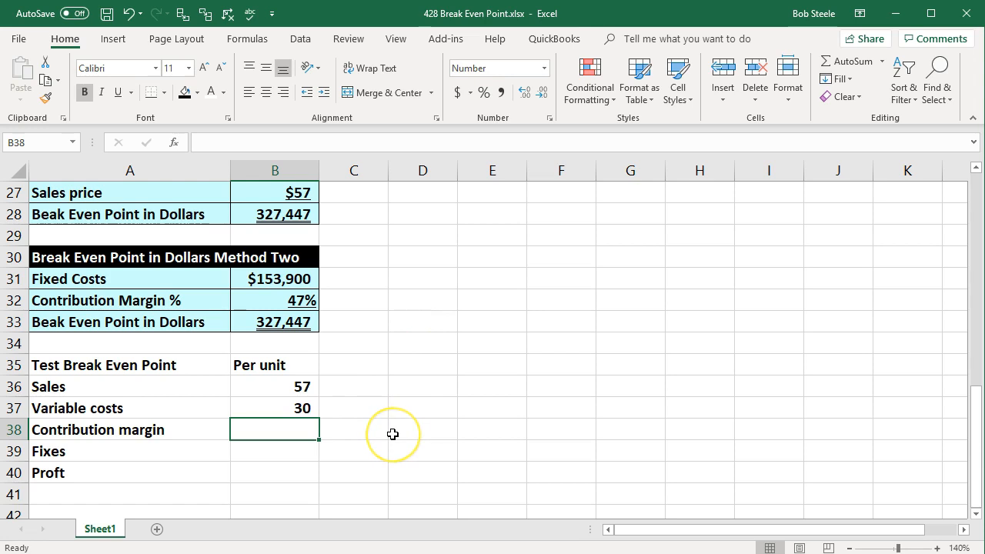
type("=")
left_click(296, 388)
type("-")
key("Up")
key("Return")
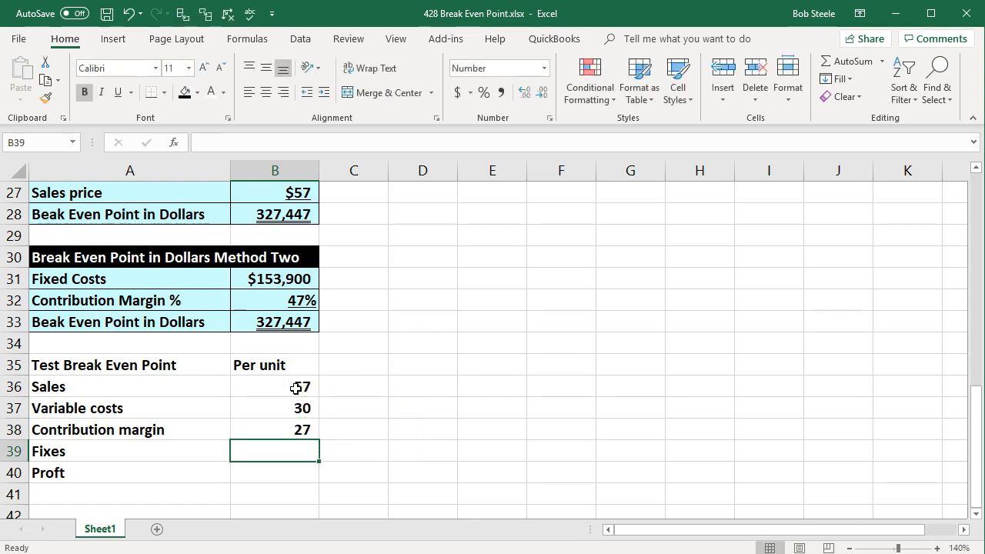
Add the column header Units in C35.
left_click(334, 386)
left_click(341, 365)
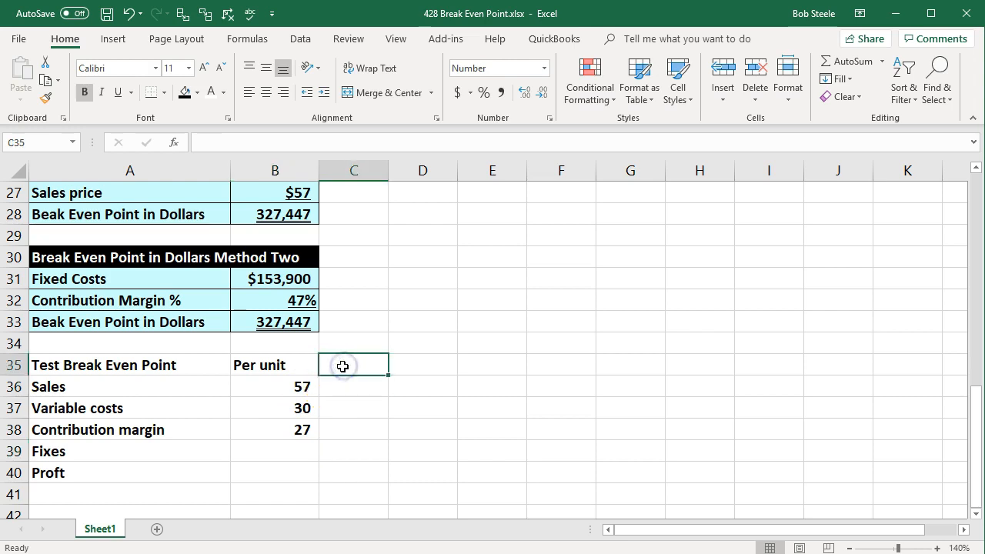
type("Units")
key("Return")
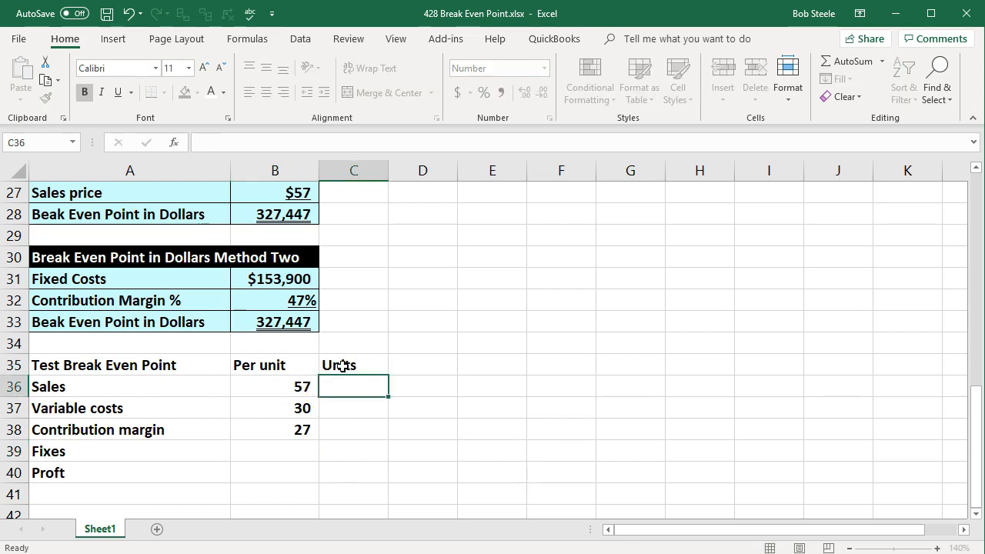
Link the units in C36 to the break-even point in units in B23.
scroll(371, 436, "up", 2)
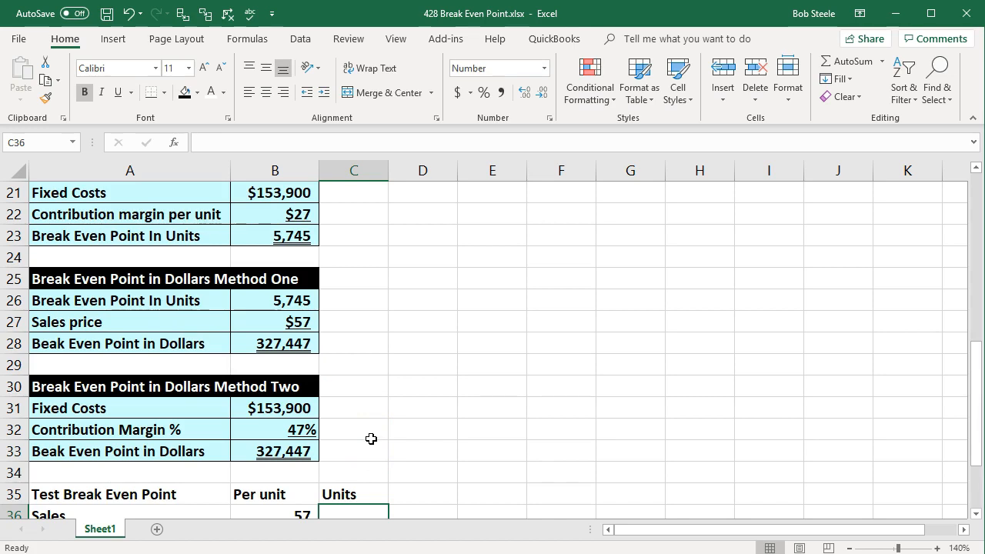
left_click_drag(292, 241, 293, 257)
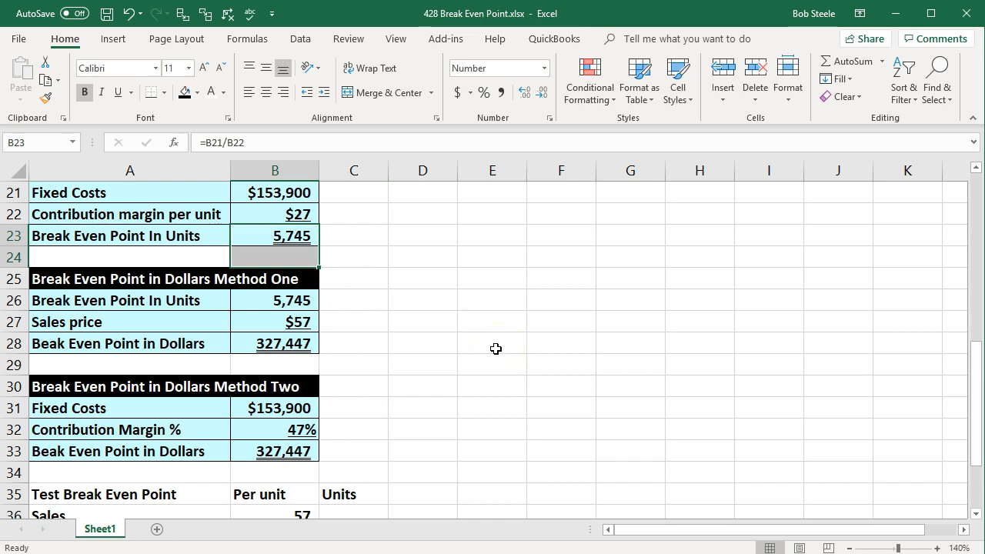
scroll(495, 349, "down", 1)
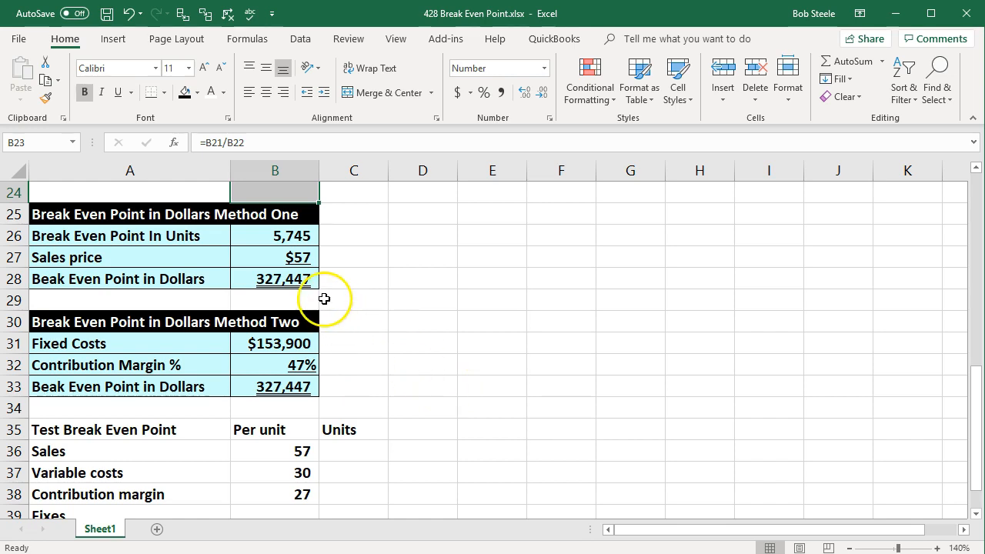
left_click(304, 241)
left_click_drag(305, 241, 303, 277)
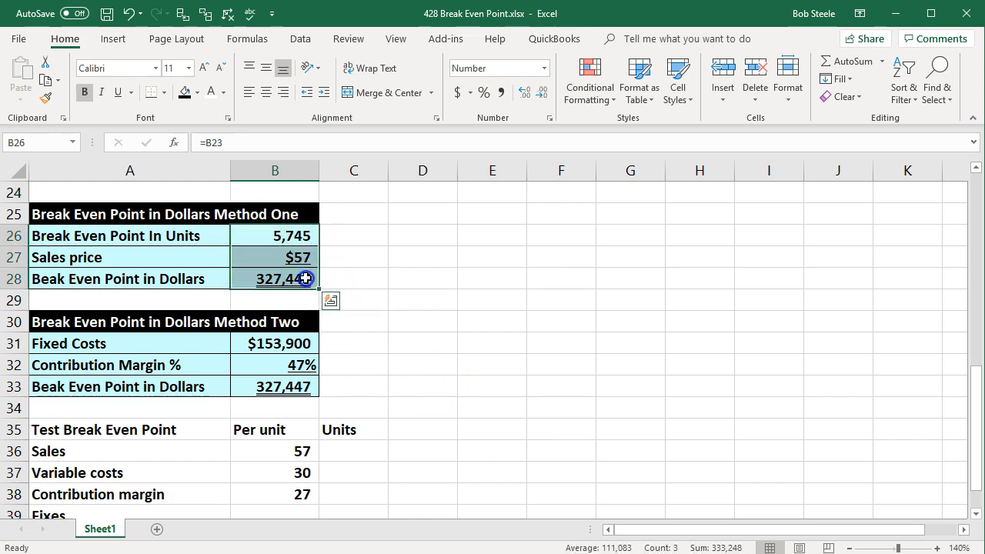
left_click(364, 453)
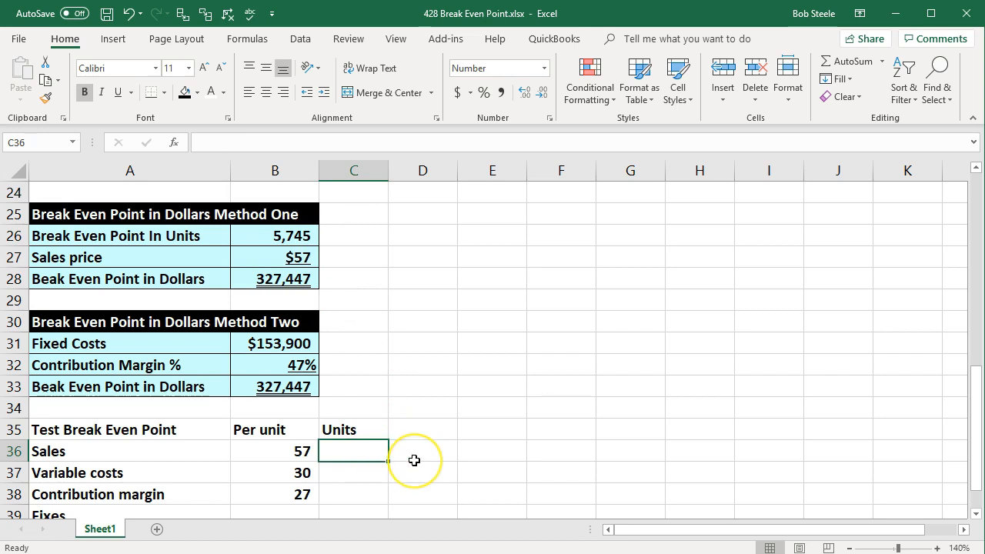
type("=")
scroll(414, 460, "up", 1)
scroll(413, 460, "up", 1)
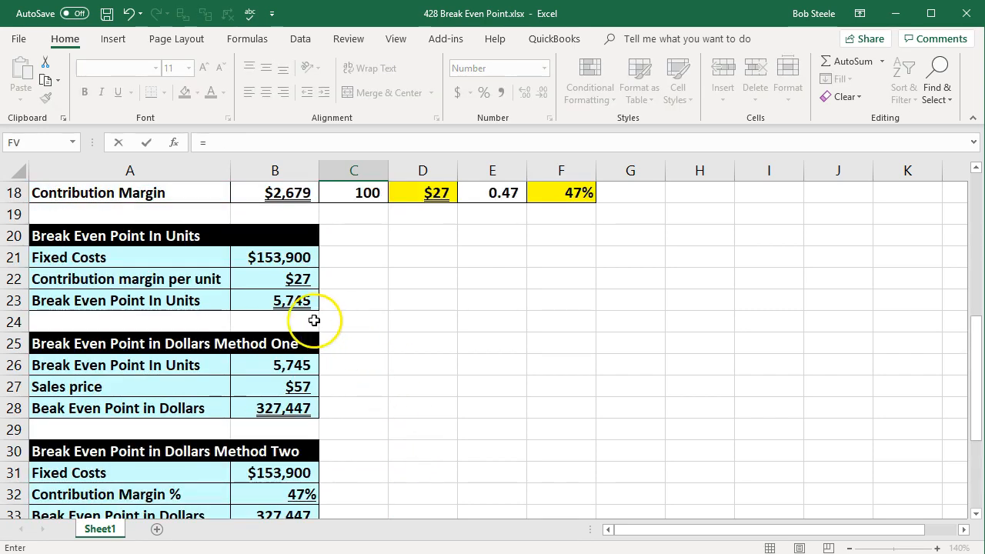
left_click(296, 301)
key("Tab")
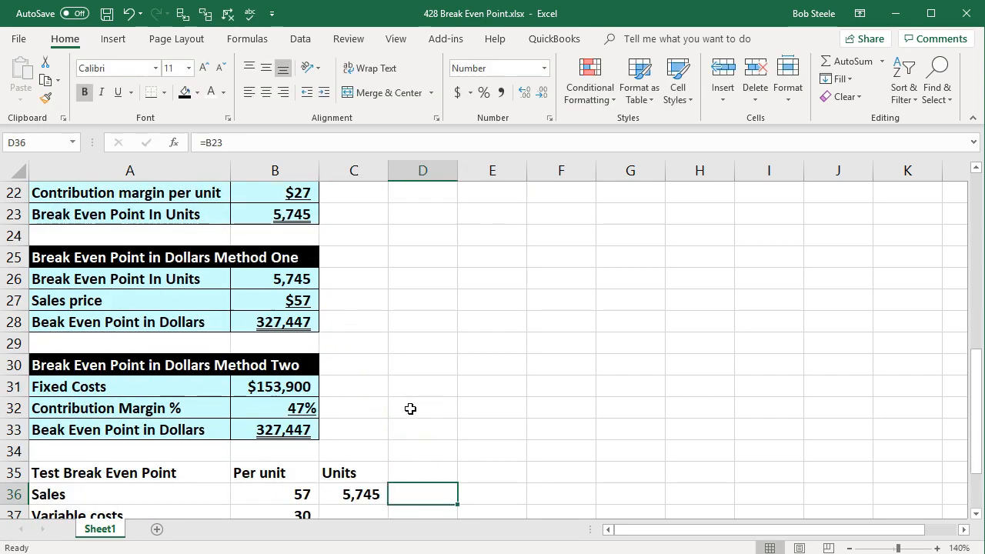
Calculate total sales in D36 as per-unit sales times units (B36*C36).
scroll(410, 408, "down", 1)
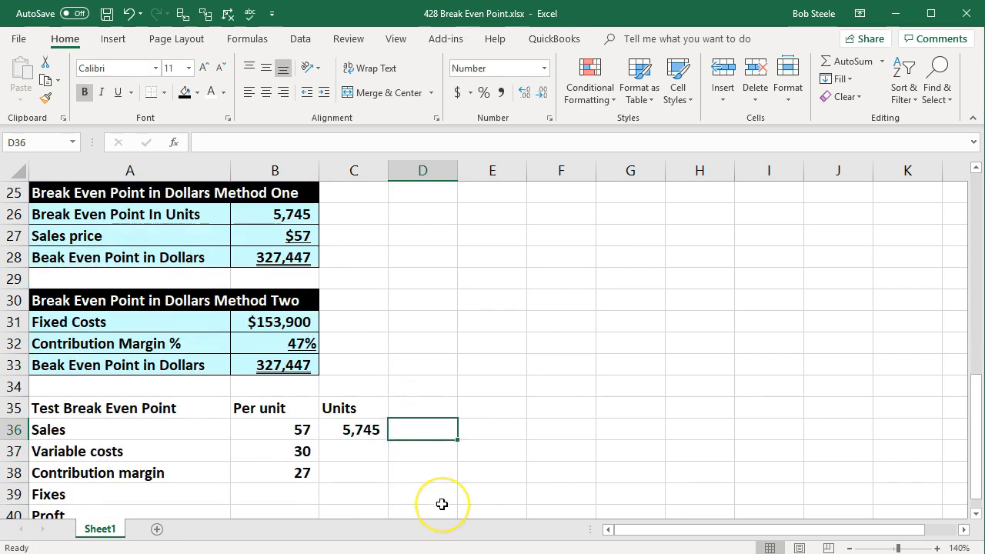
type("=")
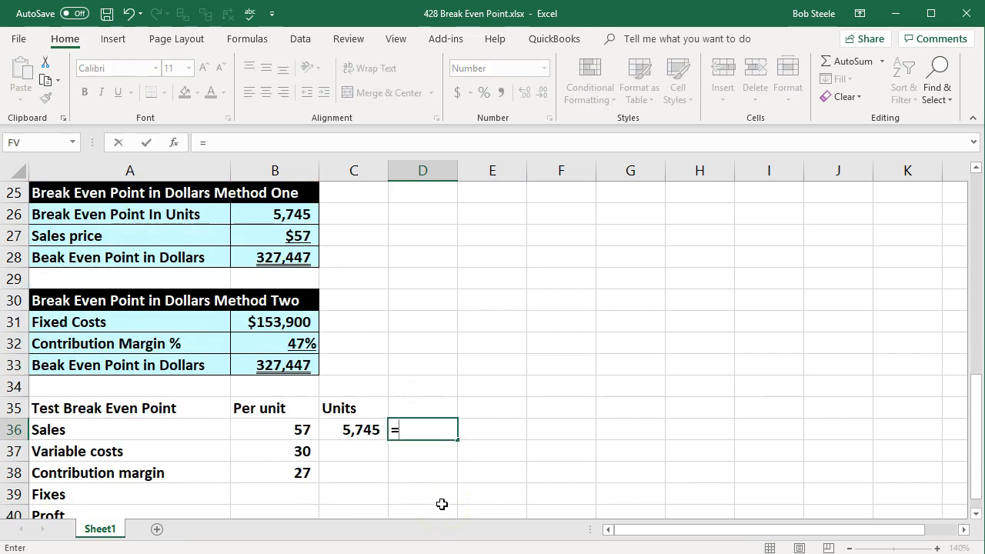
left_click(287, 424)
type("*")
left_click(361, 429)
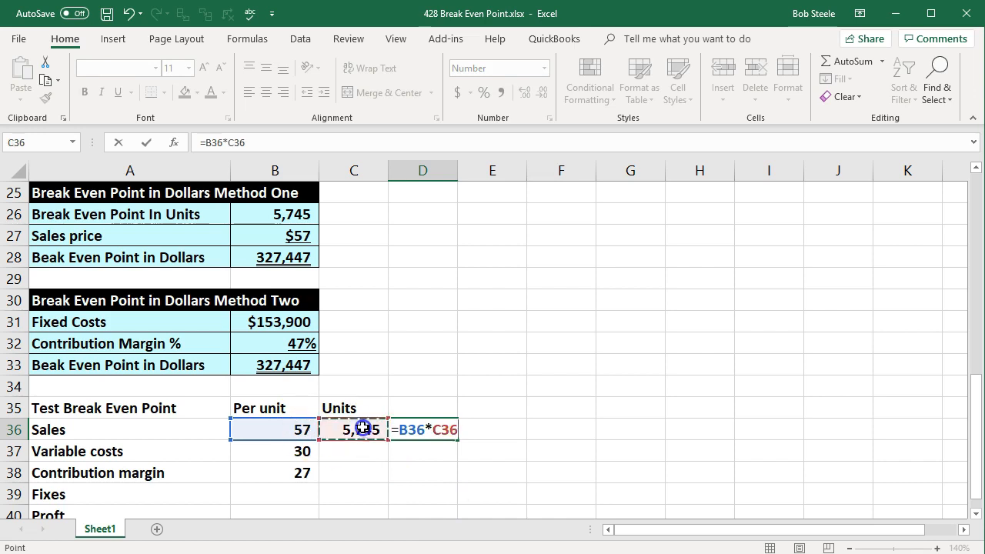
key("ctrl+Return")
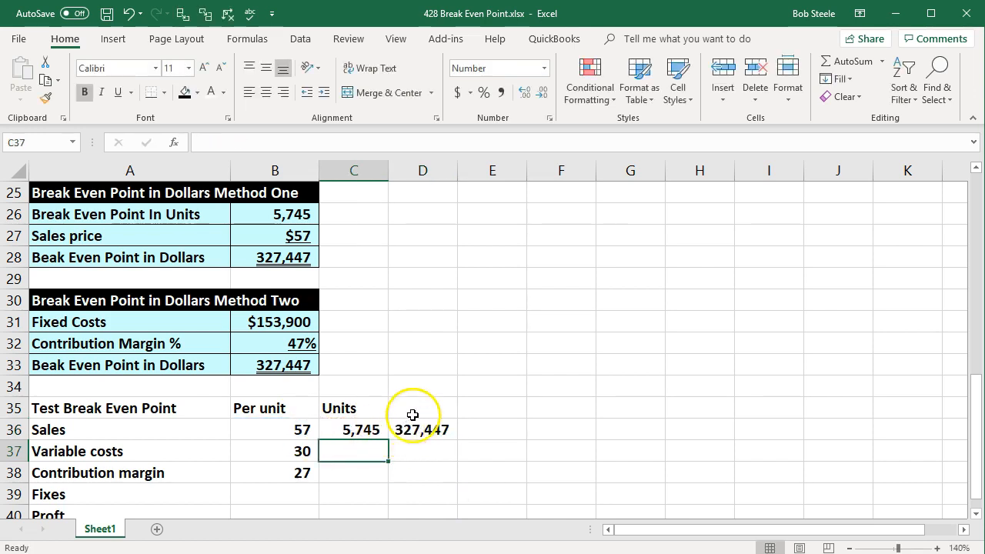
Format the per-unit amounts in B36:B38 as currency with no decimal places.
left_click(403, 412)
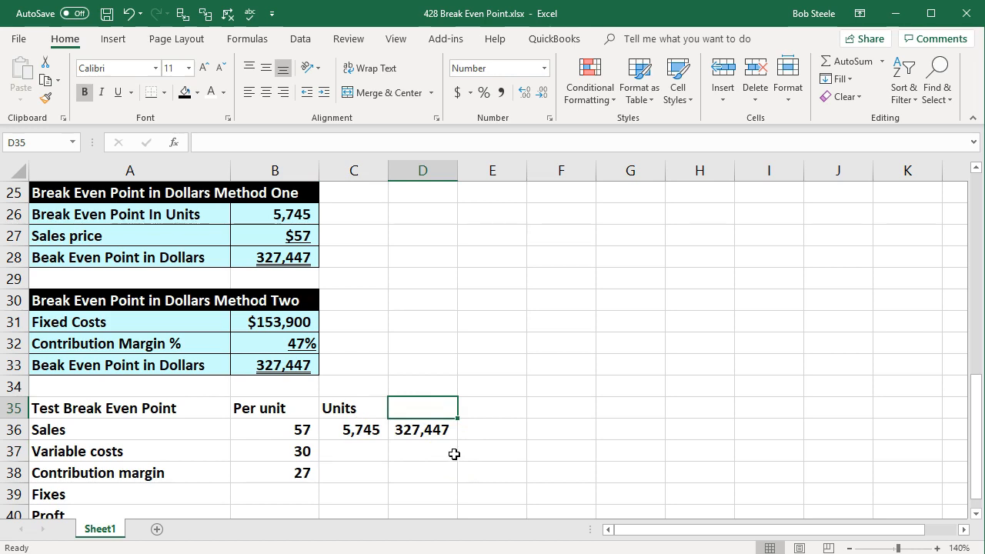
left_click(294, 366)
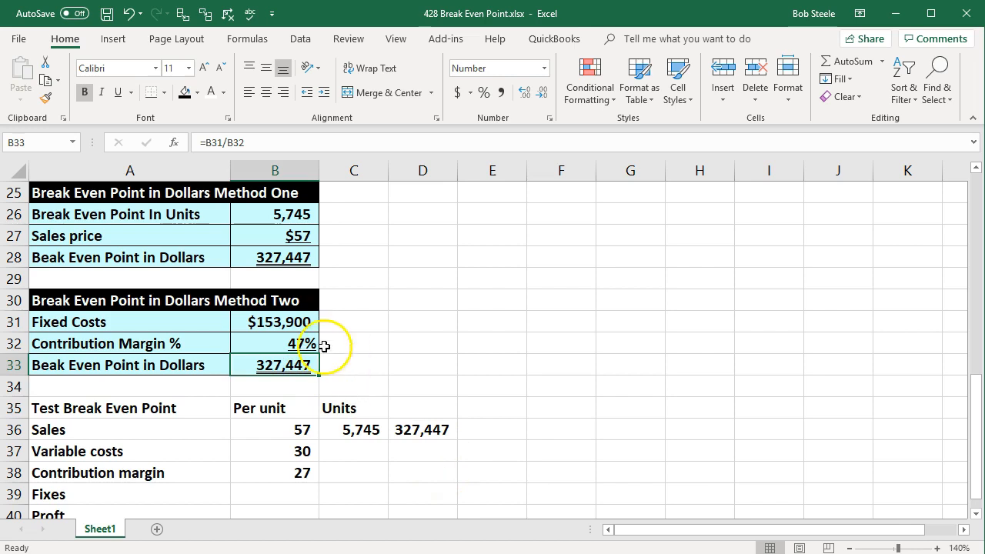
left_click(277, 257)
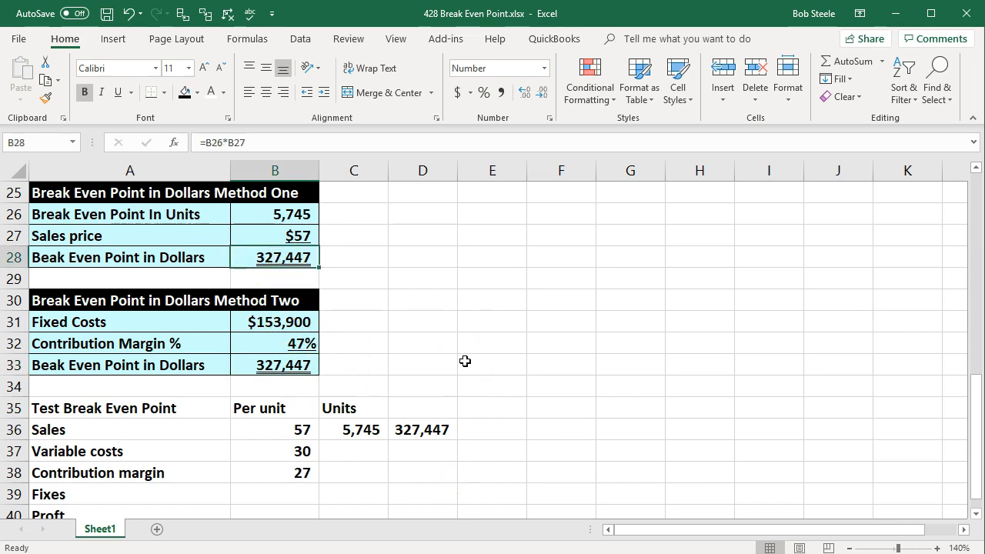
left_click_drag(265, 430, 282, 471)
right_click(282, 472)
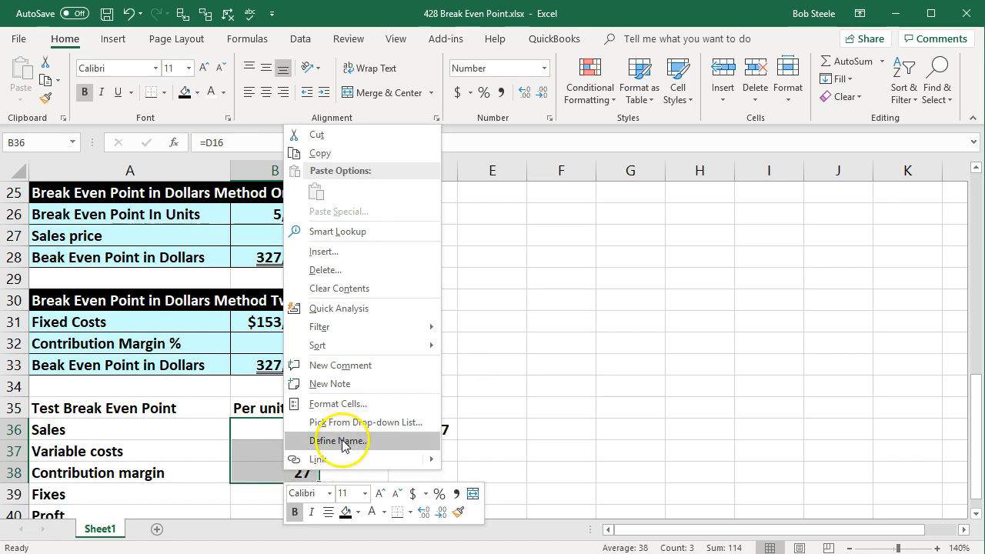
left_click(338, 404)
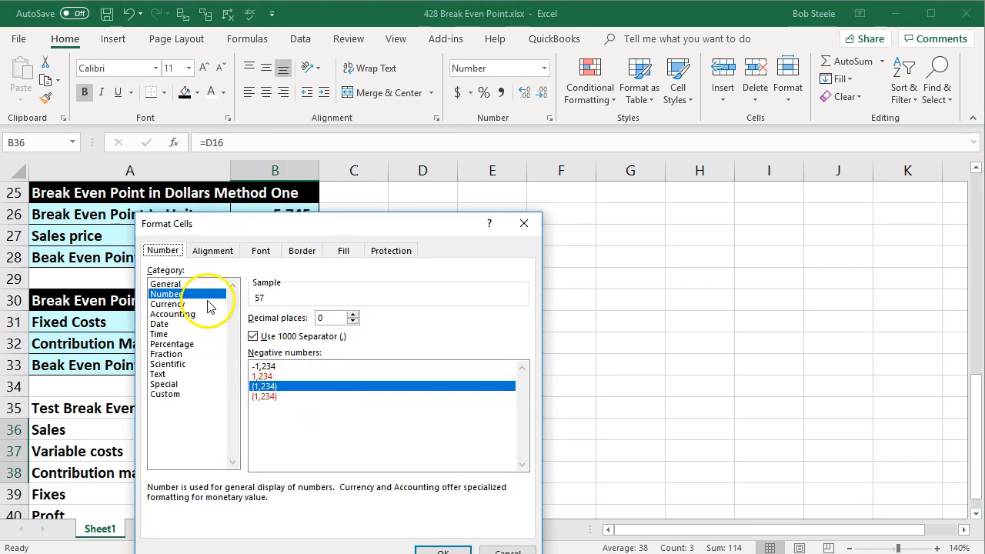
left_click(190, 304)
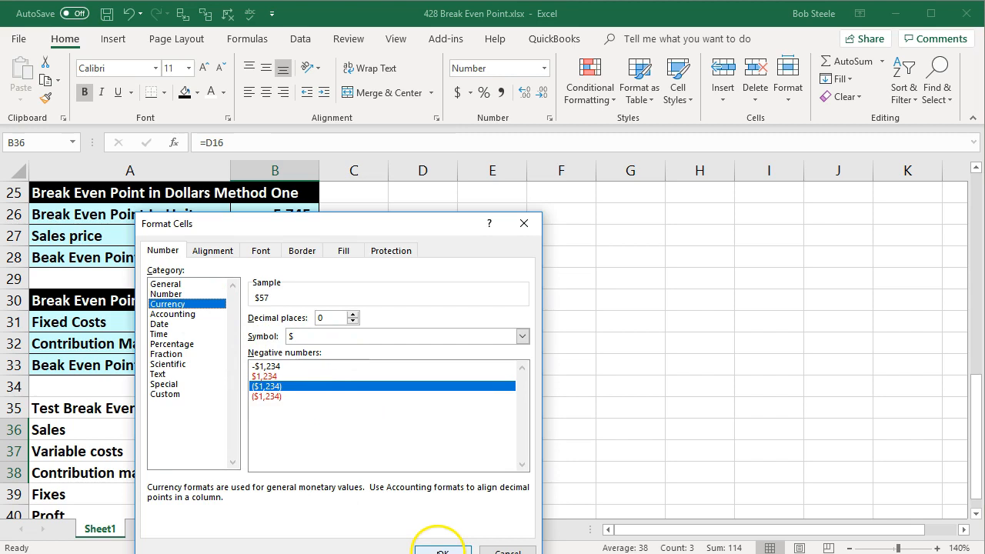
left_click(437, 550)
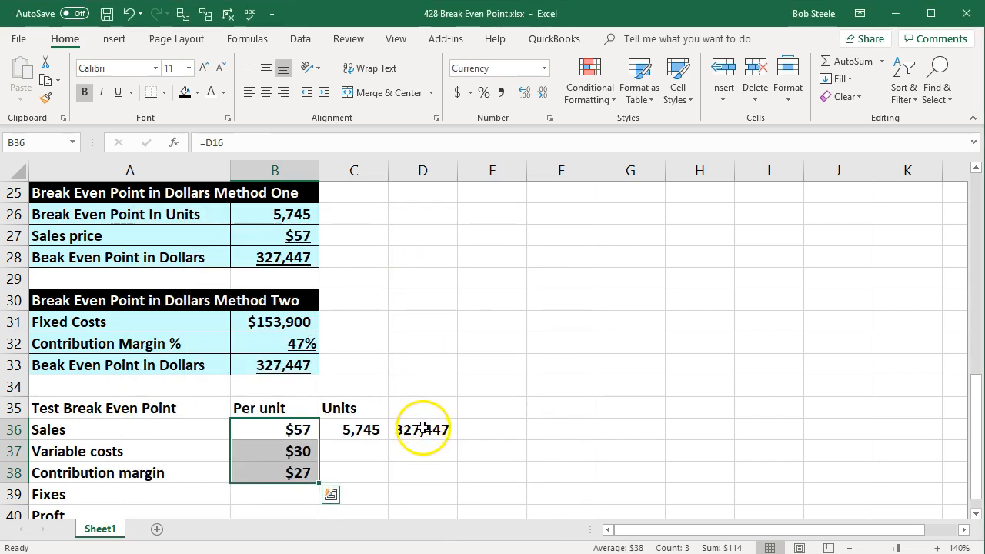
Format D36:D38 as currency with no decimals and widen column D to fit.
scroll(416, 427, "down", 1)
left_click_drag(417, 364, 427, 410)
right_click(428, 408)
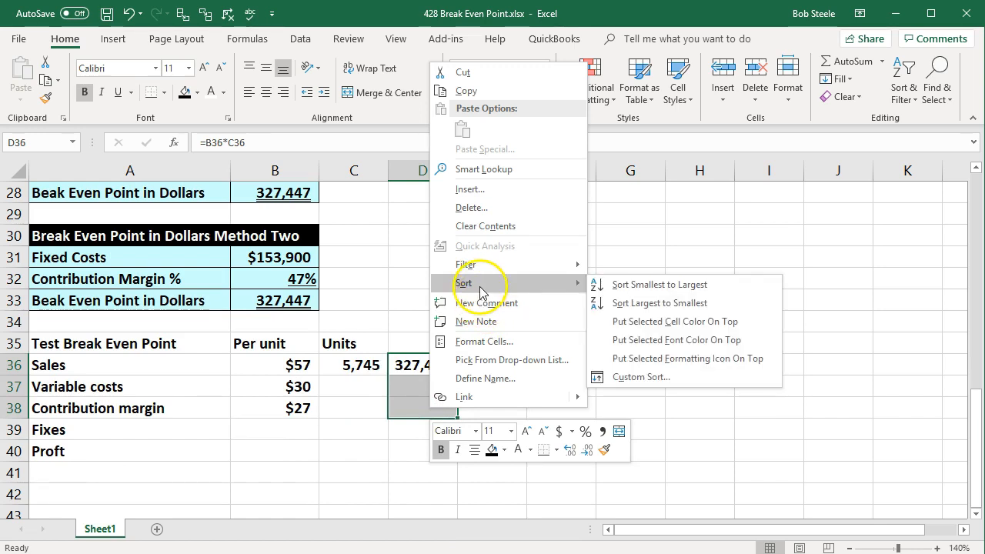
left_click(484, 341)
left_click(314, 243)
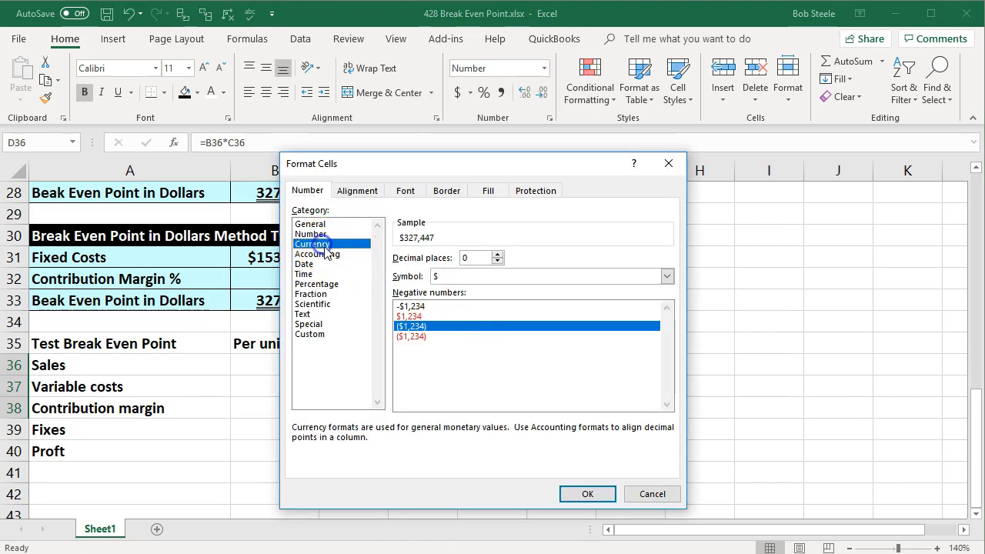
left_click(592, 493)
left_click(550, 408)
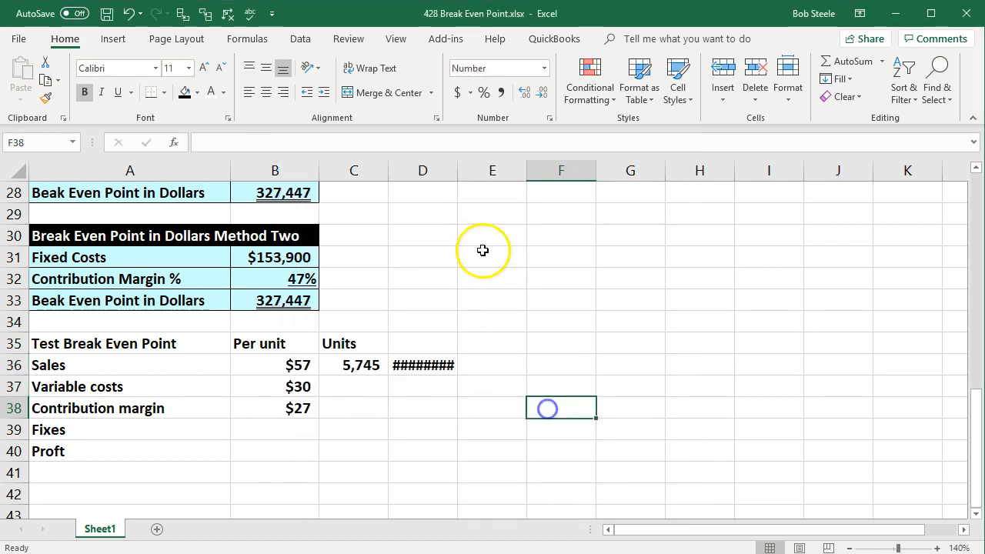
left_click_drag(457, 170, 467, 170)
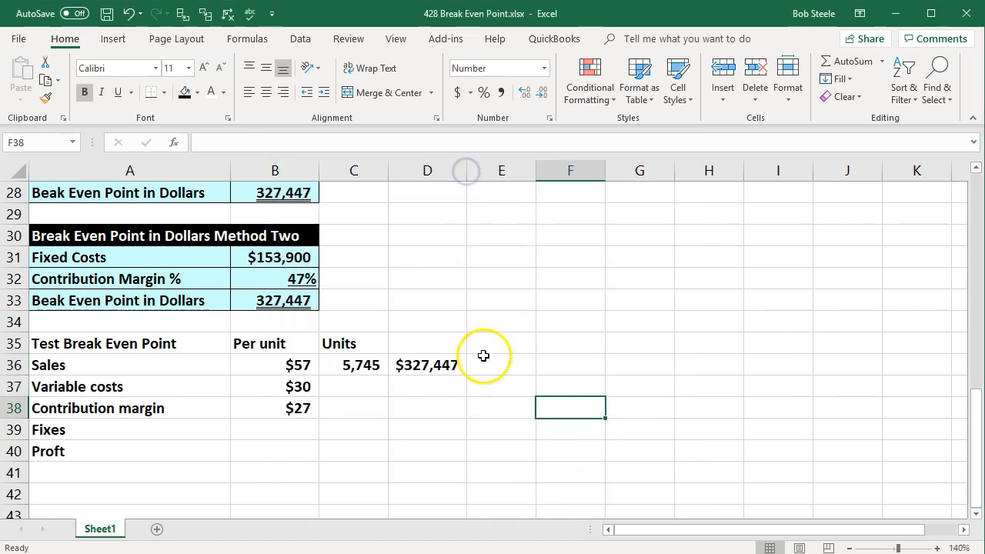
Link the units in C37 and C38 to the units in the cell above each.
left_click(440, 392)
left_click(358, 394)
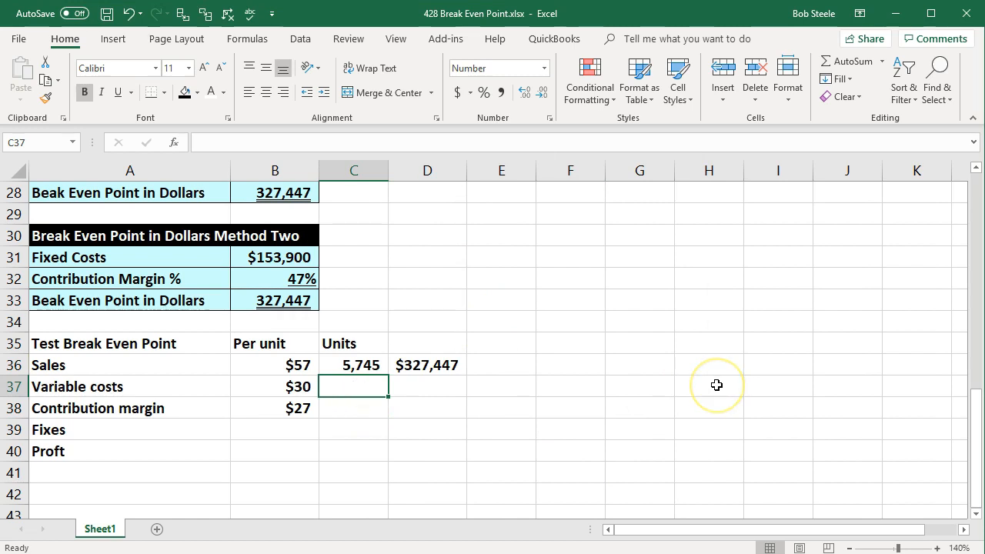
type("=")
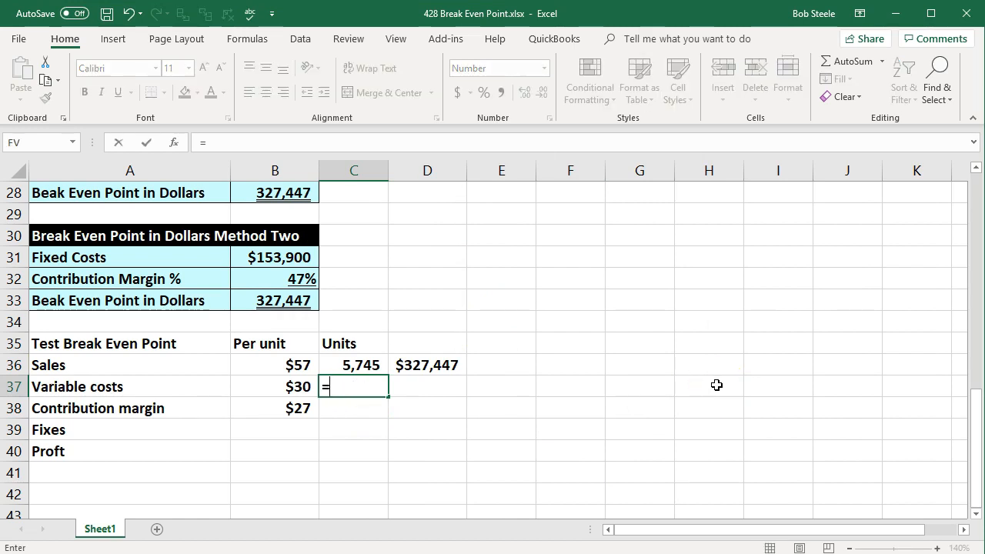
key("Up")
key("Return")
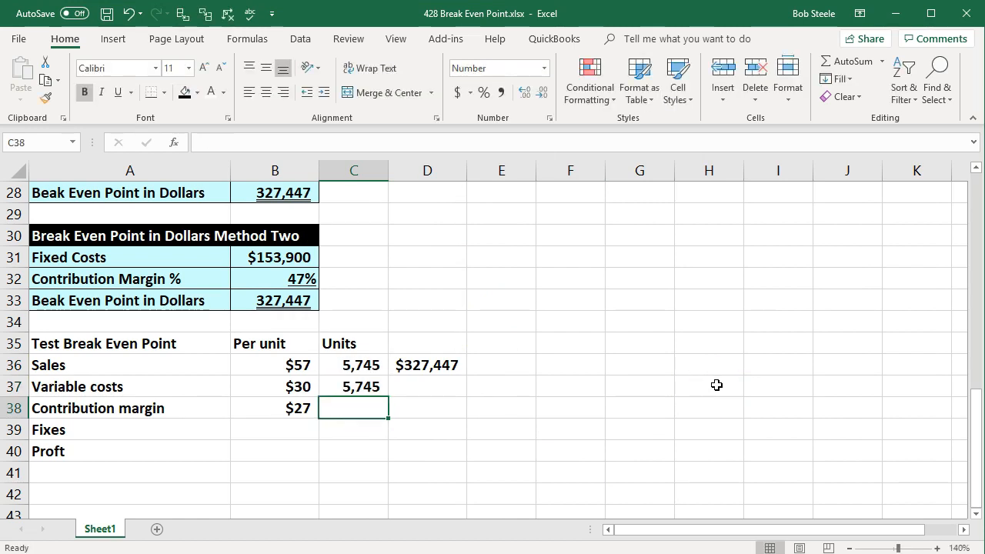
type("=")
key("Up")
key("Return")
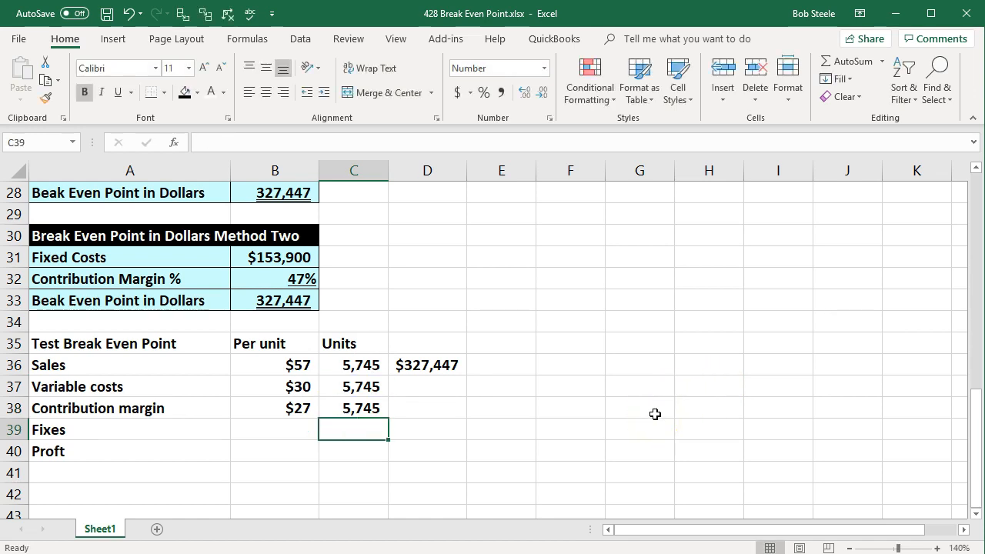
Calculate total variable costs in D37 as B37*C37 and widen column D.
left_click(437, 387)
type("=")
left_click(306, 392)
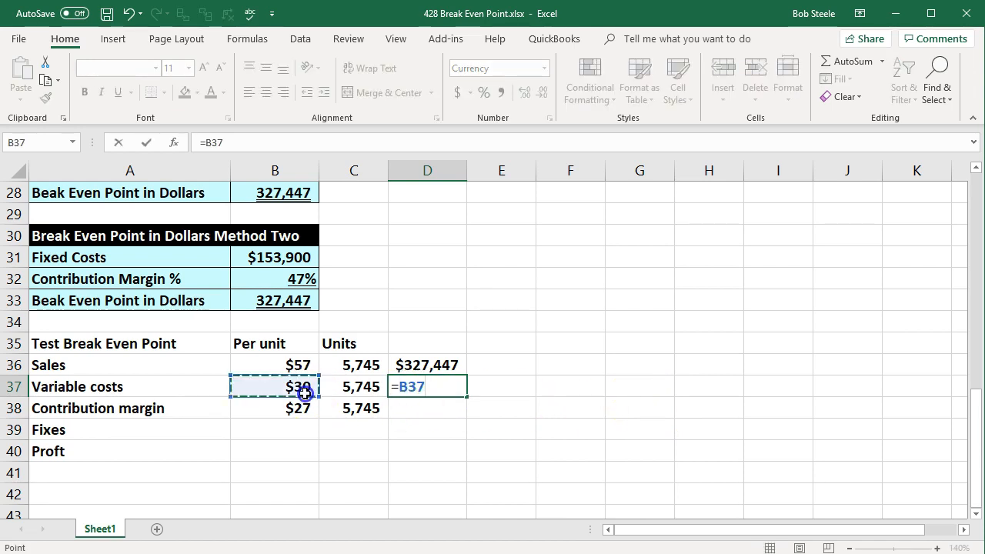
type("*")
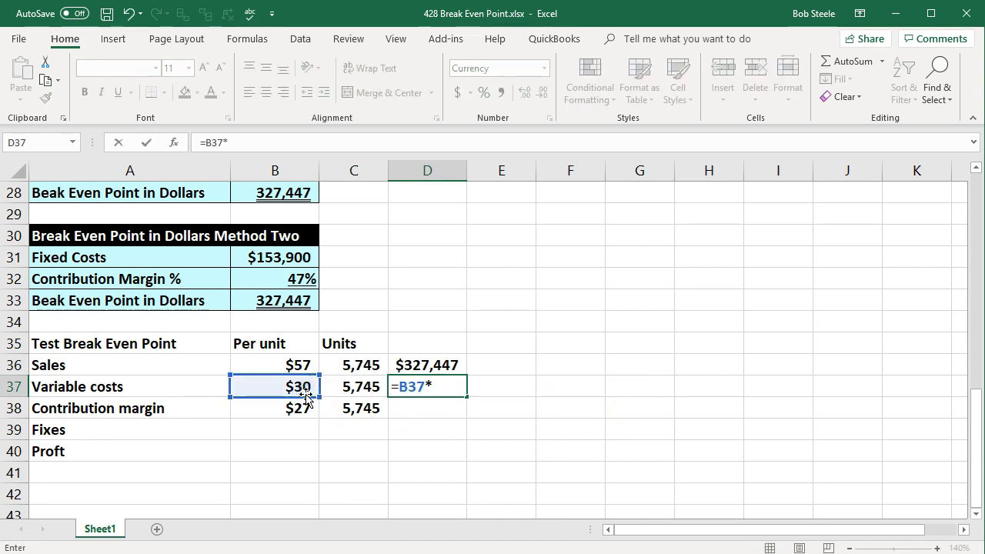
left_click(349, 388)
key("Return")
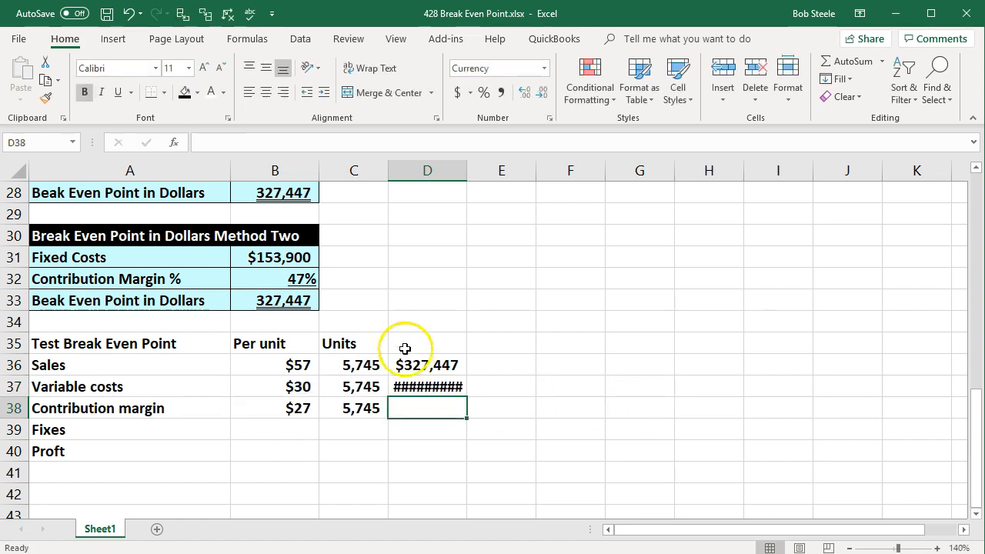
left_click_drag(466, 170, 487, 178)
Remove the decimal places from the variable costs total in D37.
left_click(465, 391)
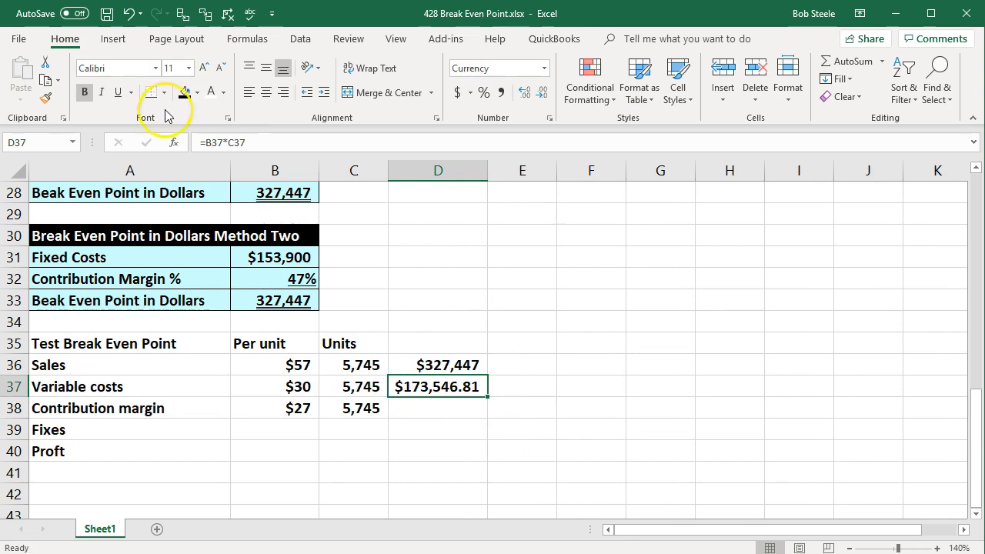
left_click(527, 92)
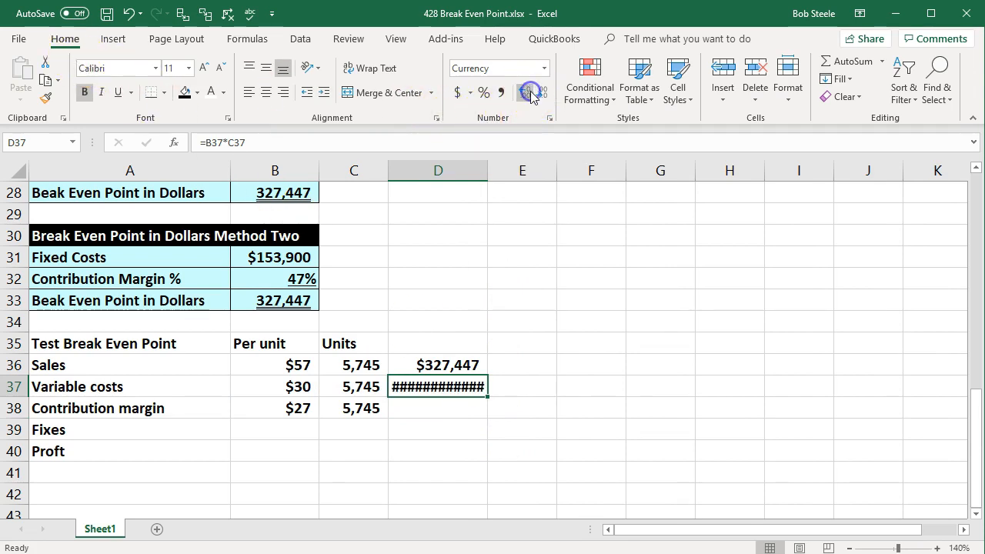
left_click(541, 91)
left_click(541, 91)
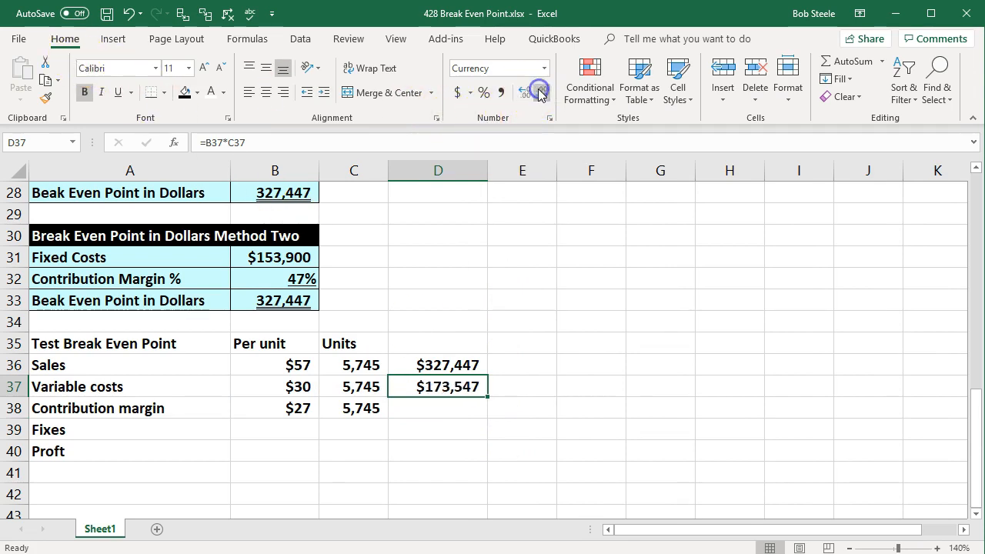
left_click(638, 333)
Calculate total contribution margin in D38 as B38*C38.
left_click(426, 404)
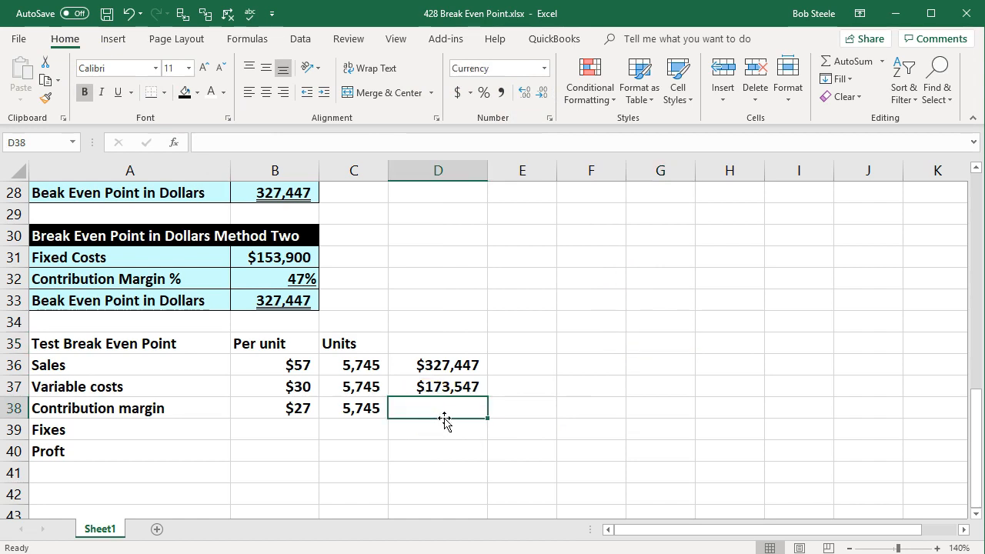
type("=")
key("Left")
key("Left")
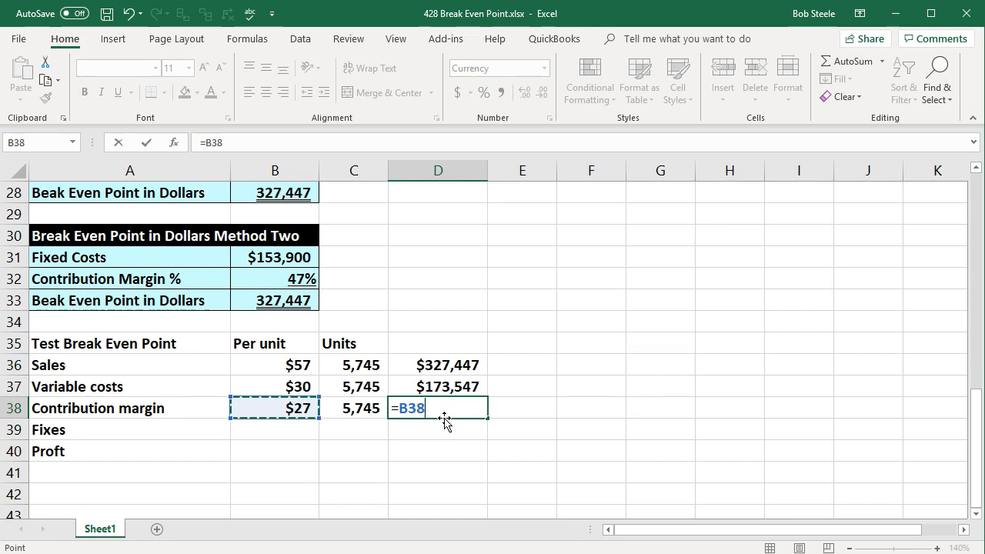
type("*")
key("Return")
left_click(448, 410)
left_click(511, 414)
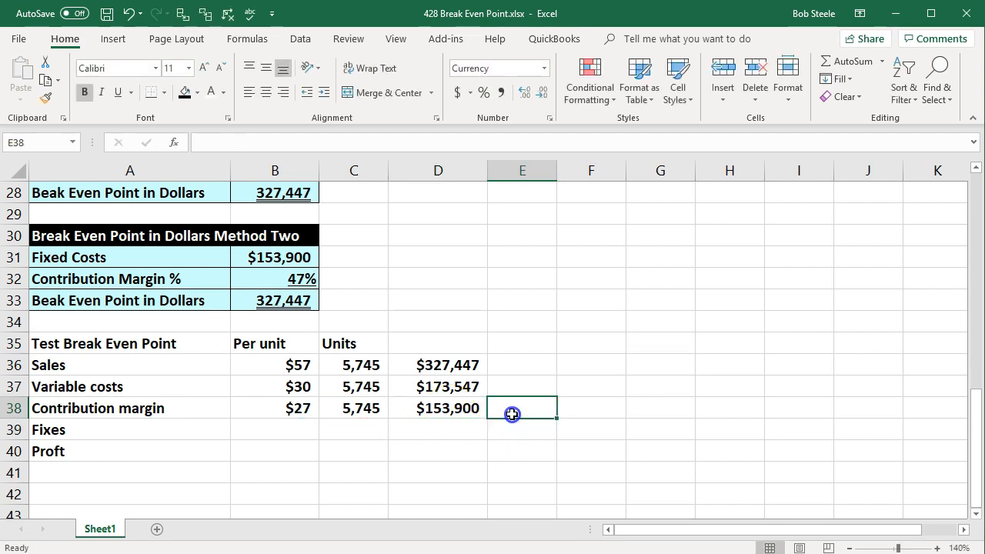
Enter a check formula D36-D37 in E38 and clear it again.
type("=")
key("Up")
key("Up")
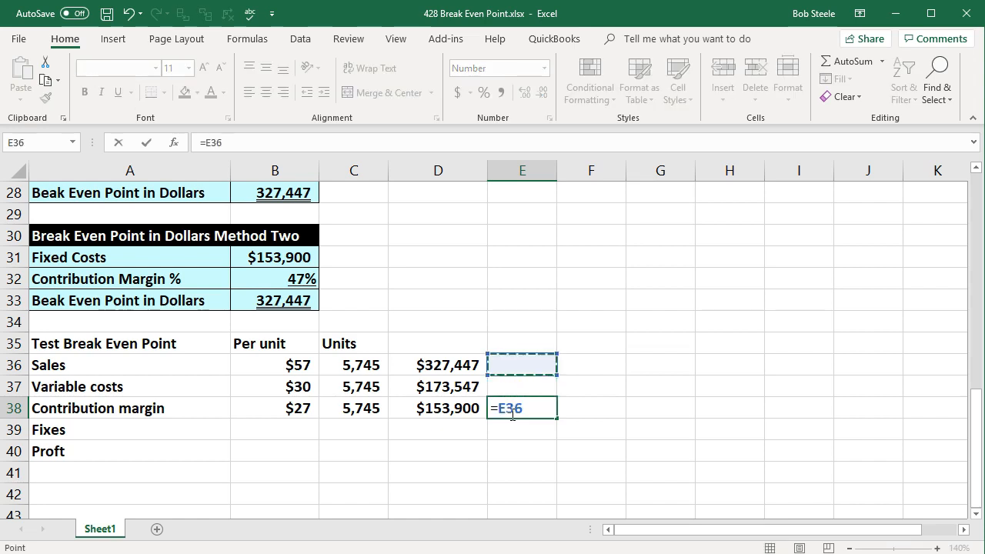
key("Left")
type("-")
key("Up")
key("Left")
key("Return")
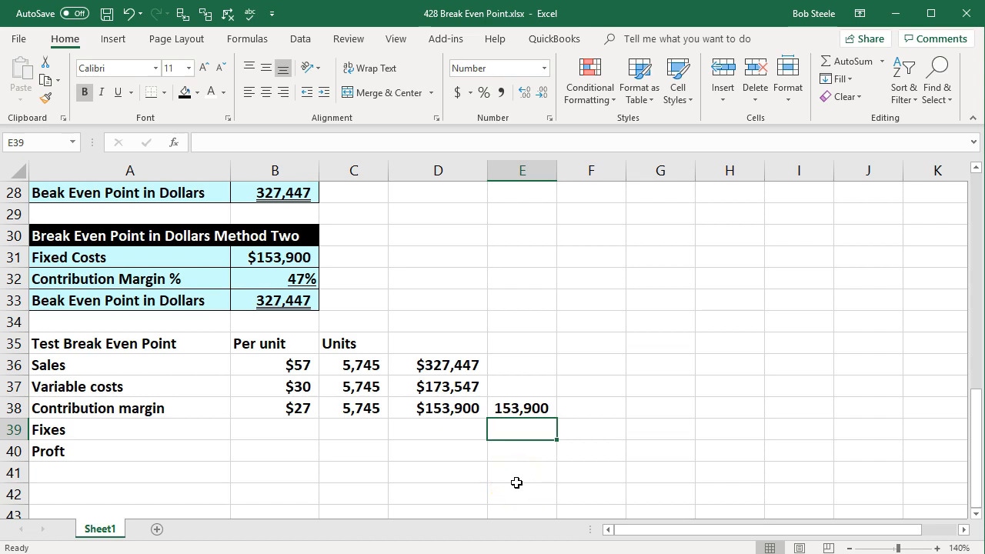
left_click(533, 408)
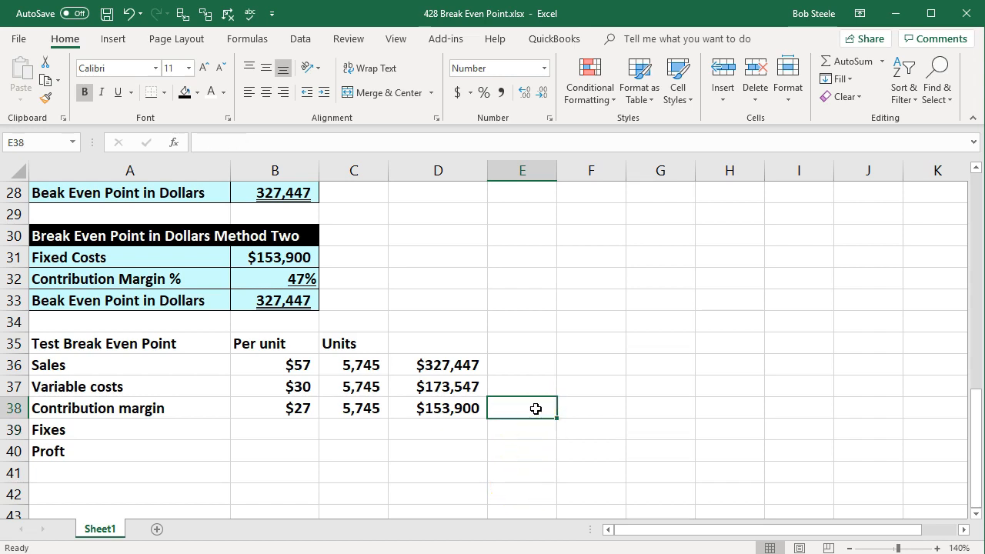
Rename the label in A39 to Fixed Costs and move to D39.
double_click(117, 428)
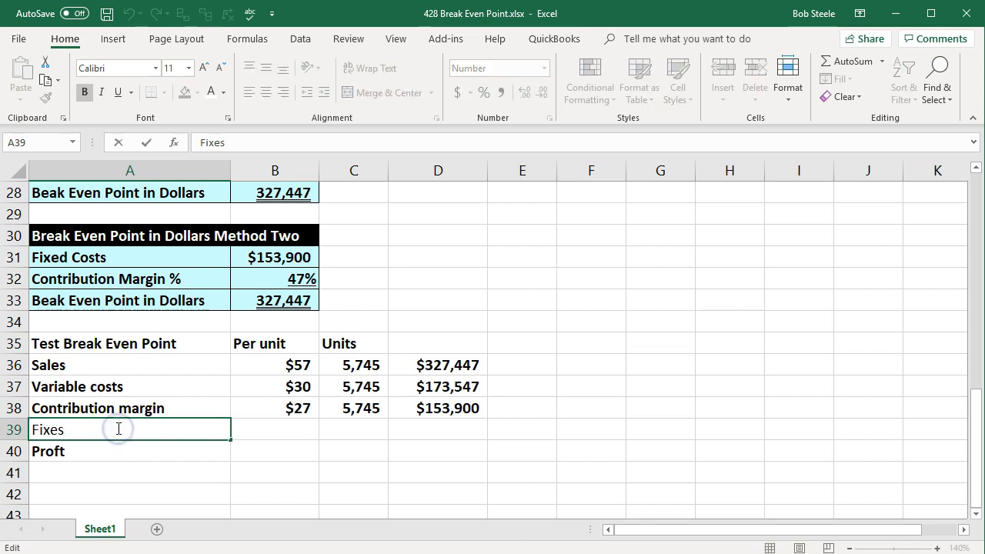
key("Return")
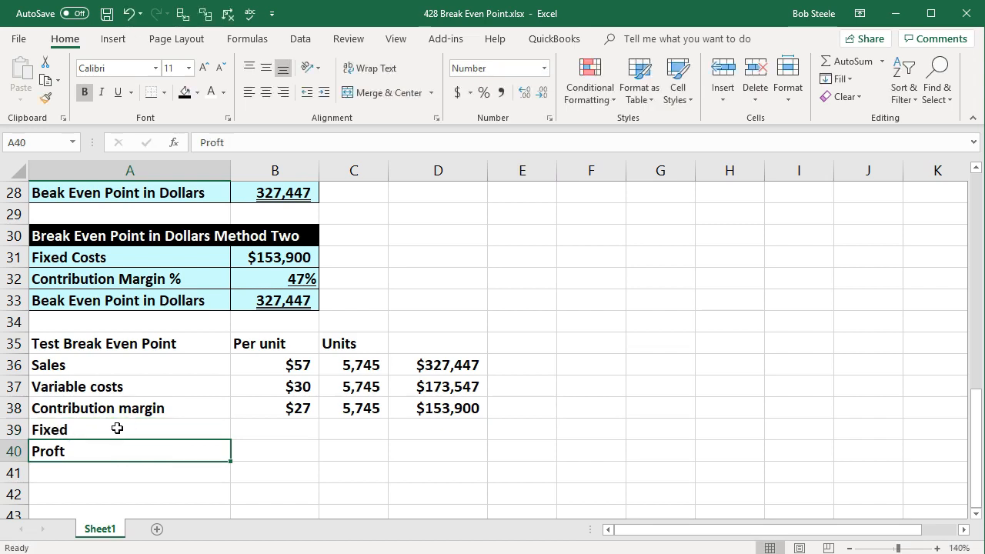
double_click(117, 428)
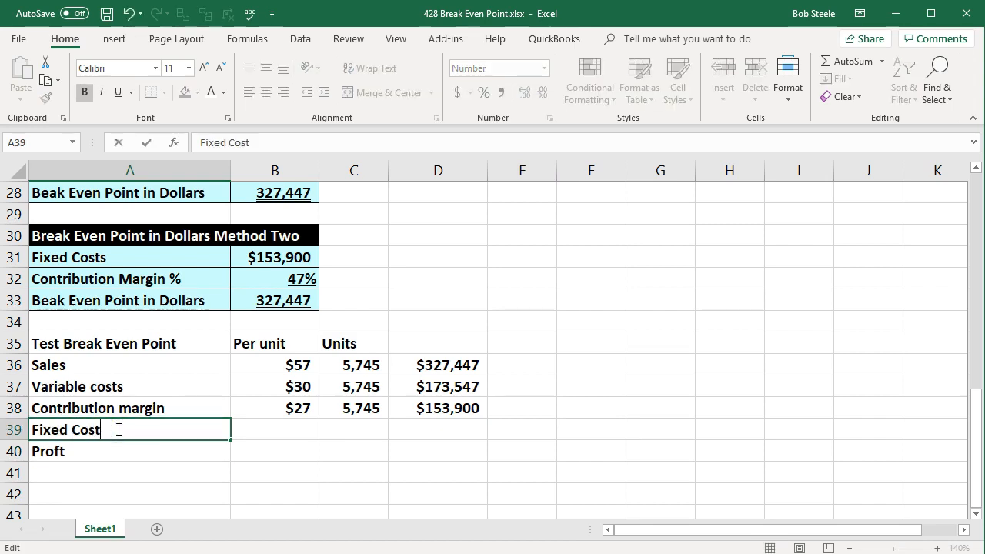
type("Costs")
key("Tab")
key("Tab")
key("Tab")
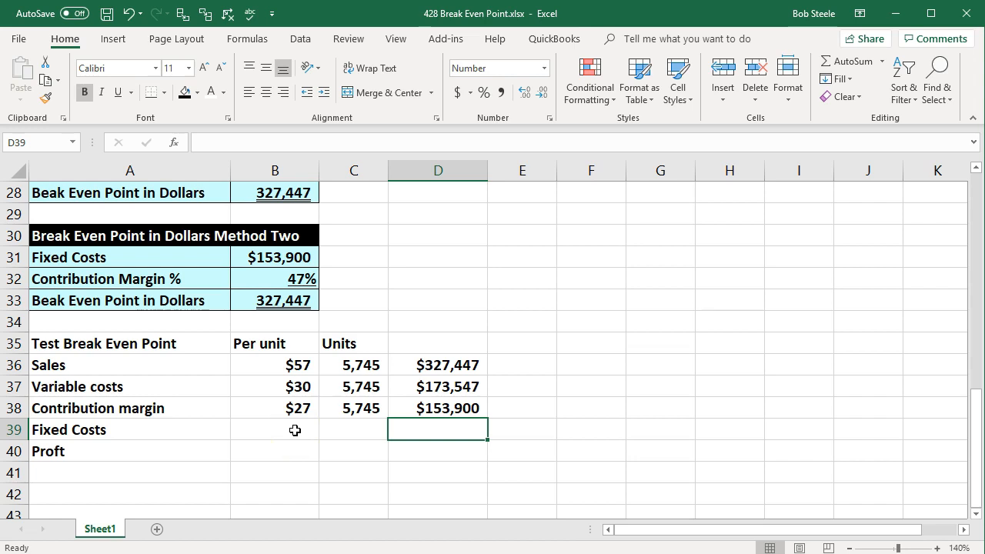
Link the fixed costs in D39 to the fixed costs input in B6.
type("=")
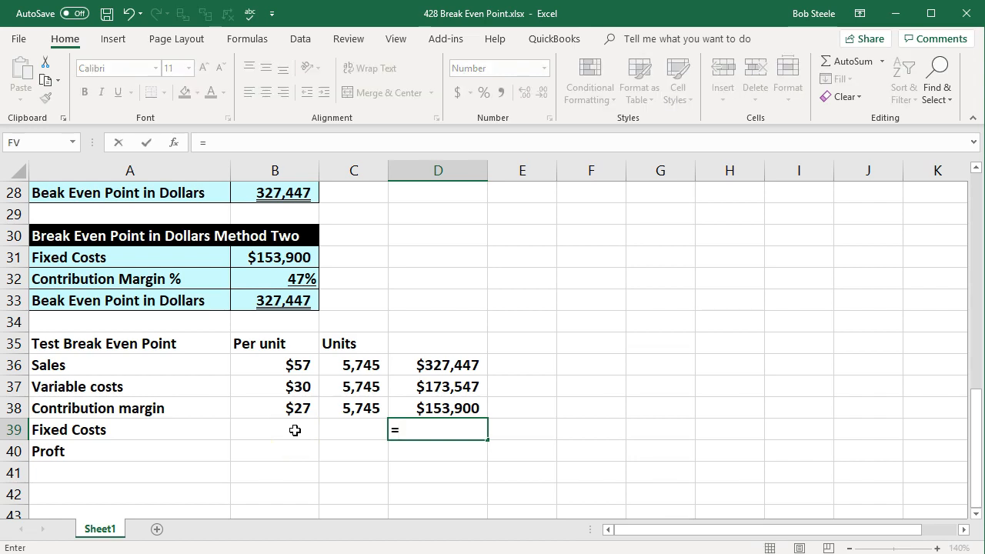
scroll(295, 430, "up", 9)
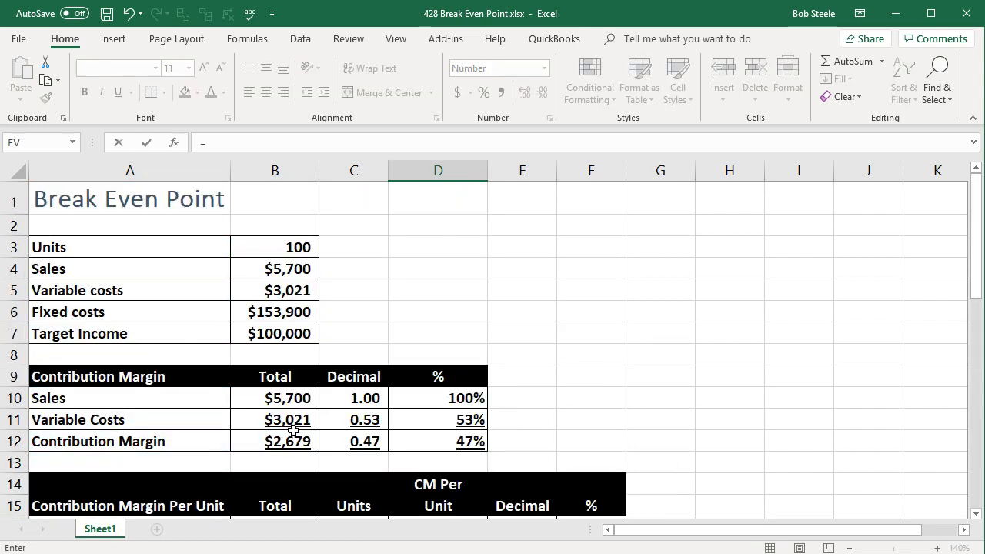
left_click(264, 310)
key("Return")
scroll(474, 278, "down", 1)
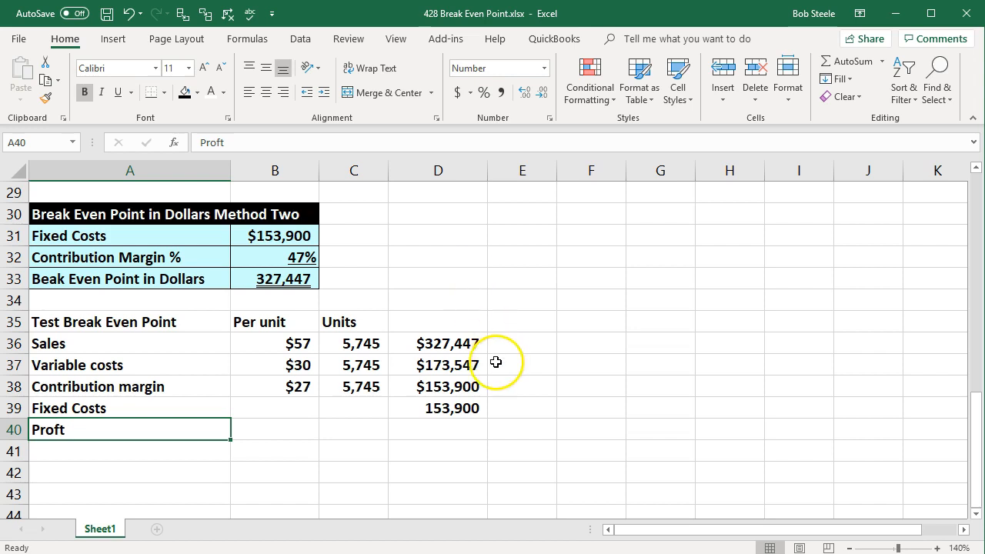
Calculate profit in D40 as contribution margin minus fixed costs, =D38-D39.
left_click(481, 384)
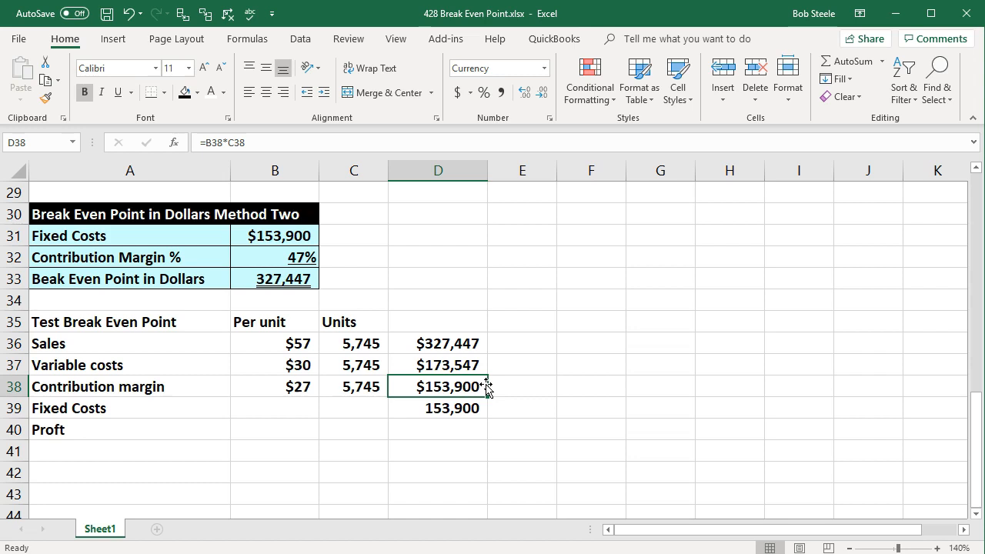
key("Down")
key("Down")
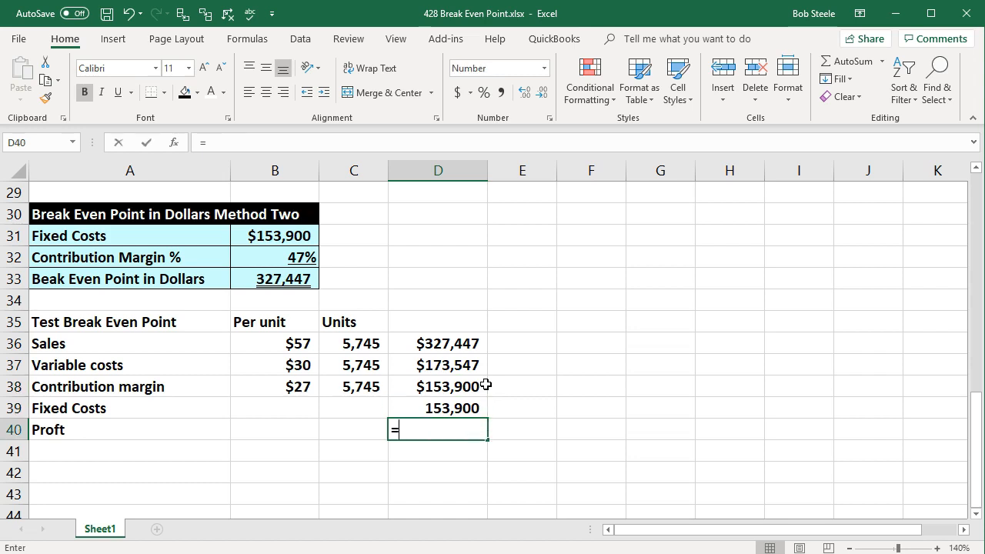
left_click(454, 382)
type("-")
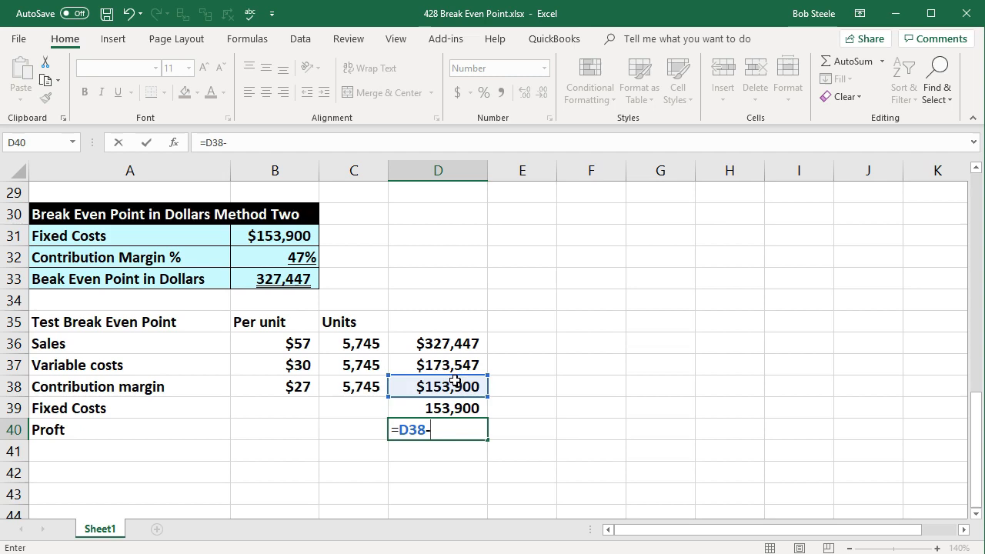
key("Up")
key("Return")
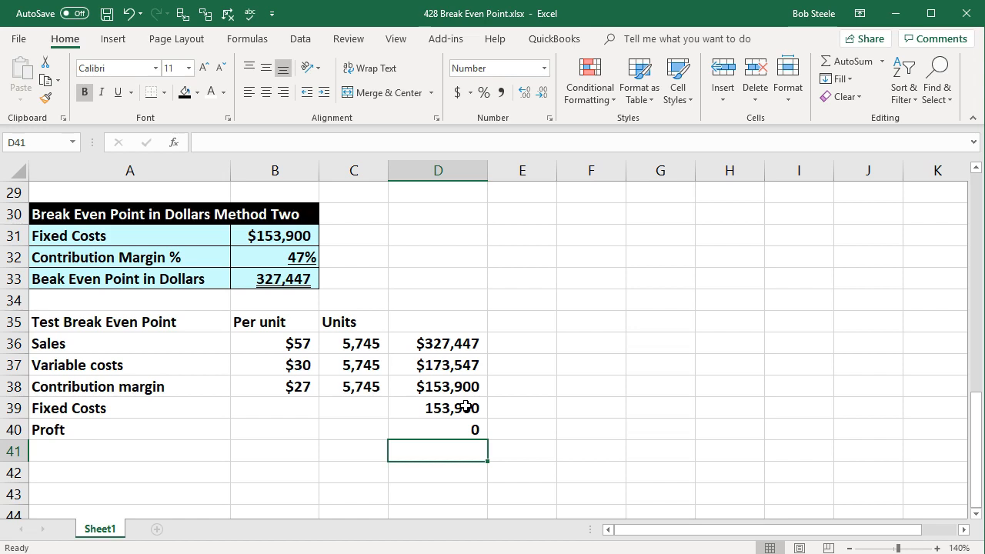
Review the formulas in the test break-even cells and trace them back to their source cells above.
left_click(445, 343)
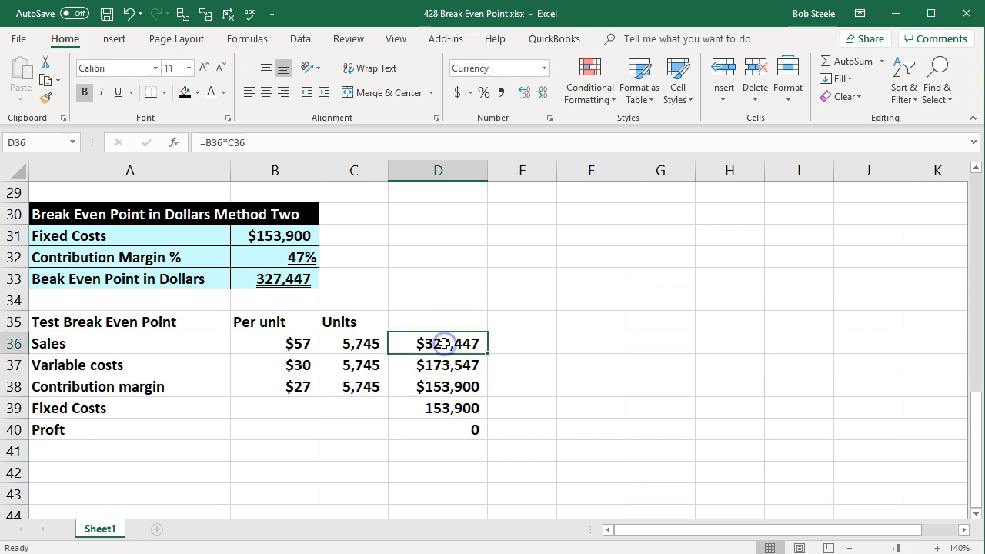
left_click(352, 341)
left_click(460, 342)
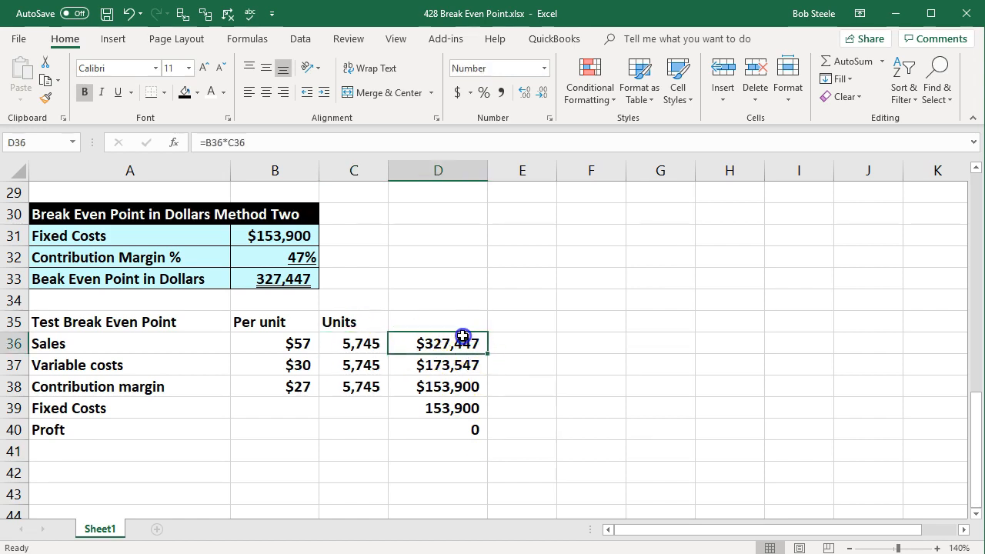
left_click(291, 277)
left_click(347, 341)
scroll(340, 338, "up", 4)
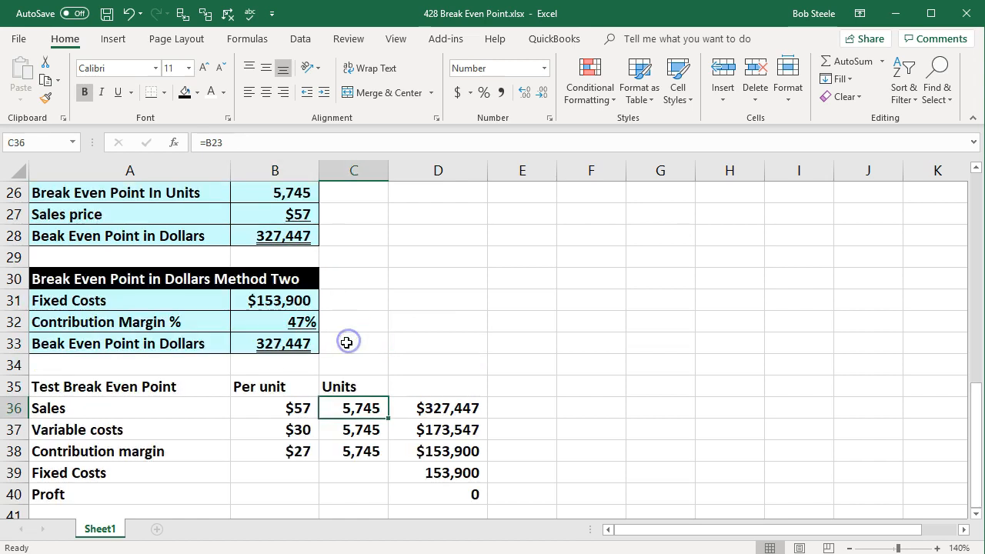
left_click(304, 324)
scroll(364, 347, "down", 4)
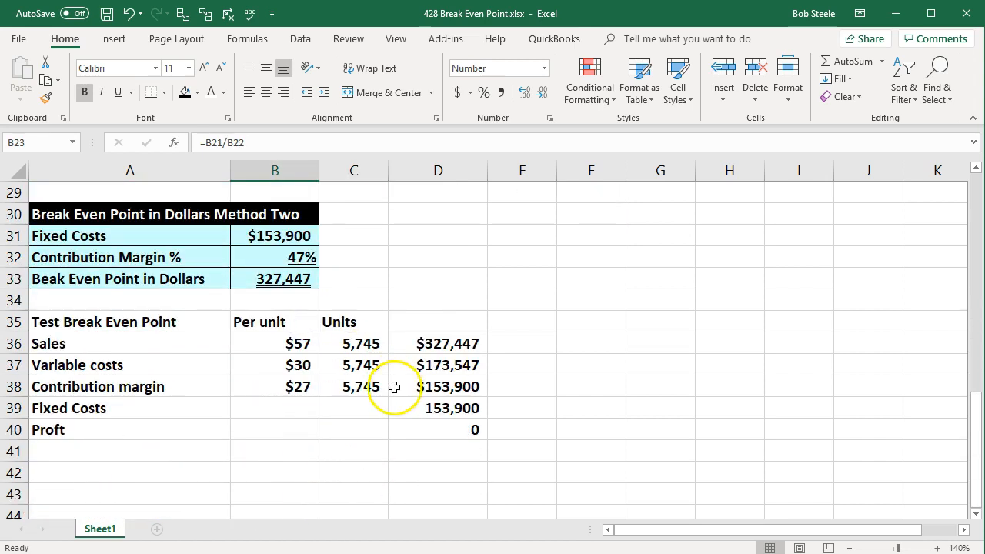
left_click(393, 387)
Shade the test table A36:D40 with the light blue fill and apply all borders.
left_click_drag(167, 345, 439, 422)
right_click(440, 422)
left_click(516, 463)
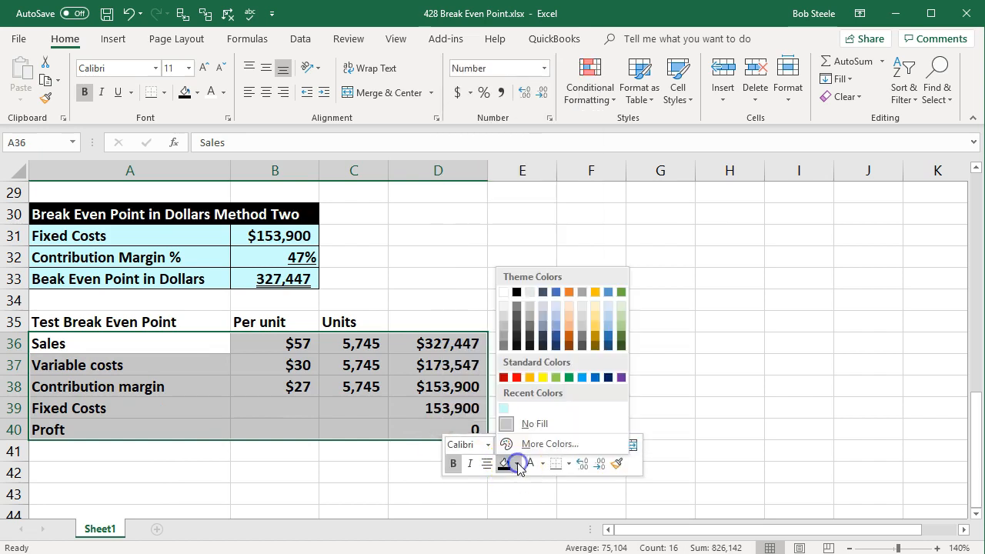
left_click(500, 409)
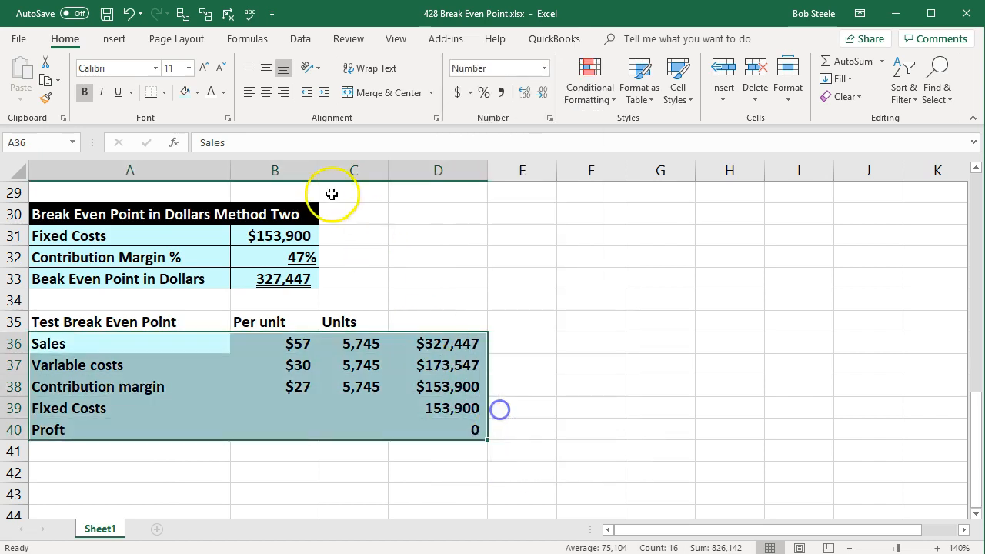
left_click(163, 92)
left_click(177, 225)
Format the header row A35:D35 with black fill and white font.
left_click_drag(175, 323, 427, 321)
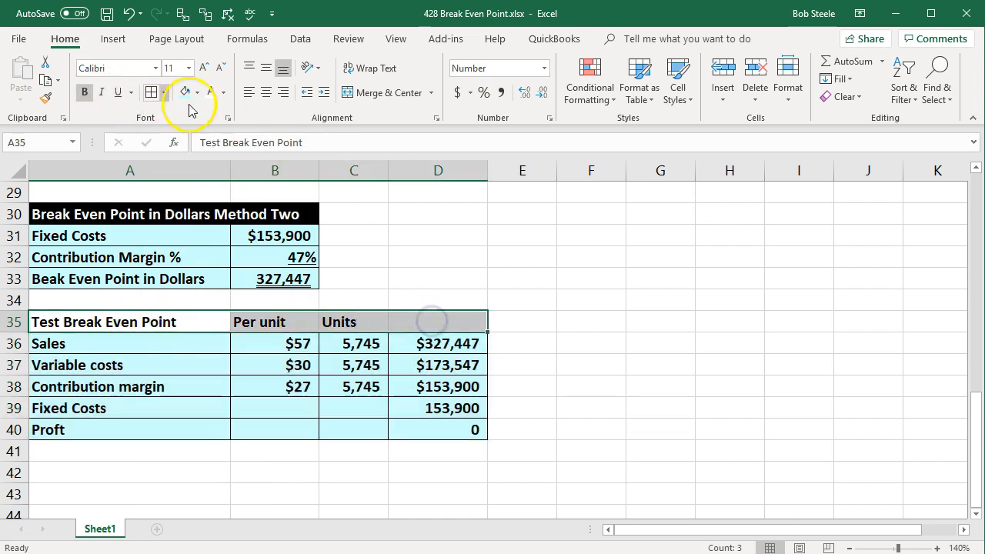
left_click(222, 92)
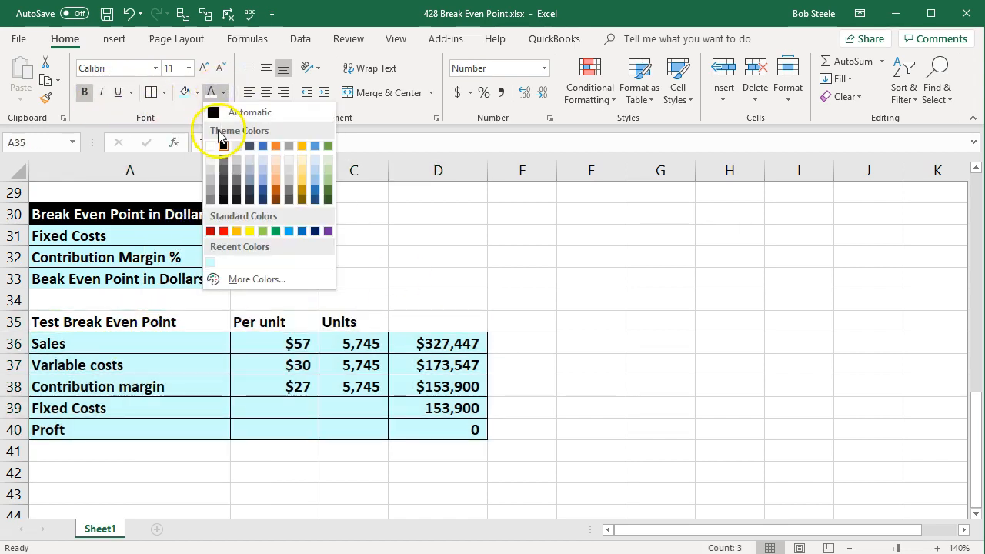
left_click(189, 93)
left_click(197, 93)
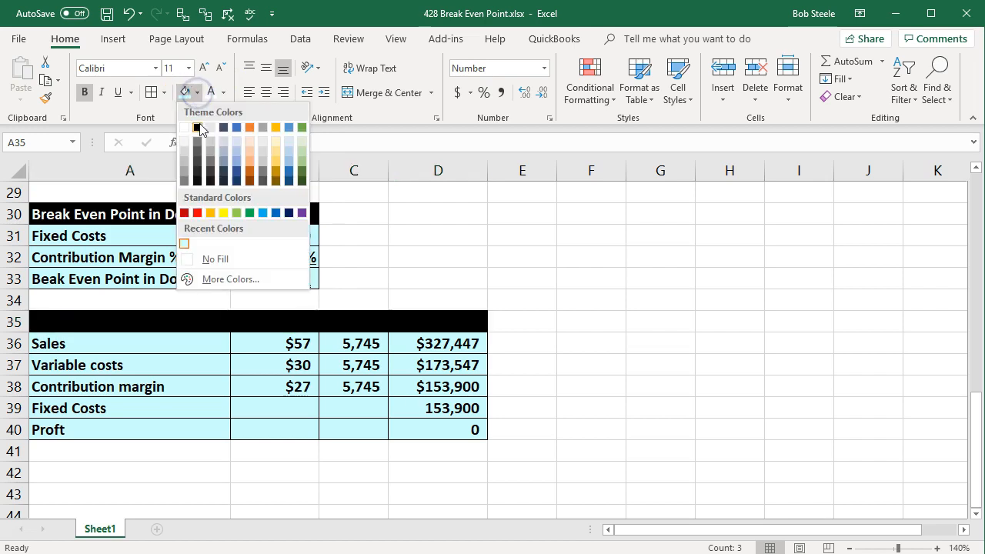
left_click(199, 120)
left_click(211, 92)
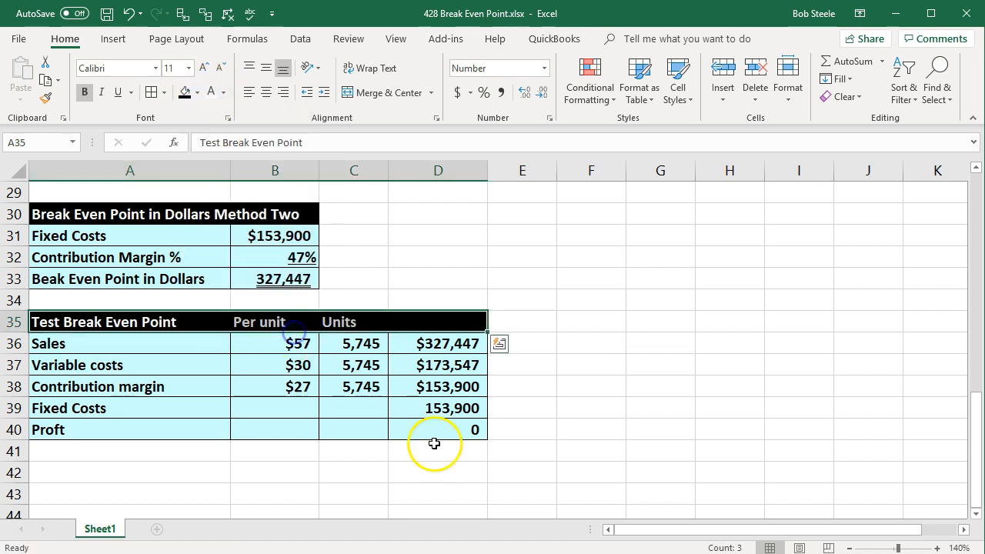
Underline the variable costs in B37 and D37 and the fixed costs total in D39.
left_click(437, 365)
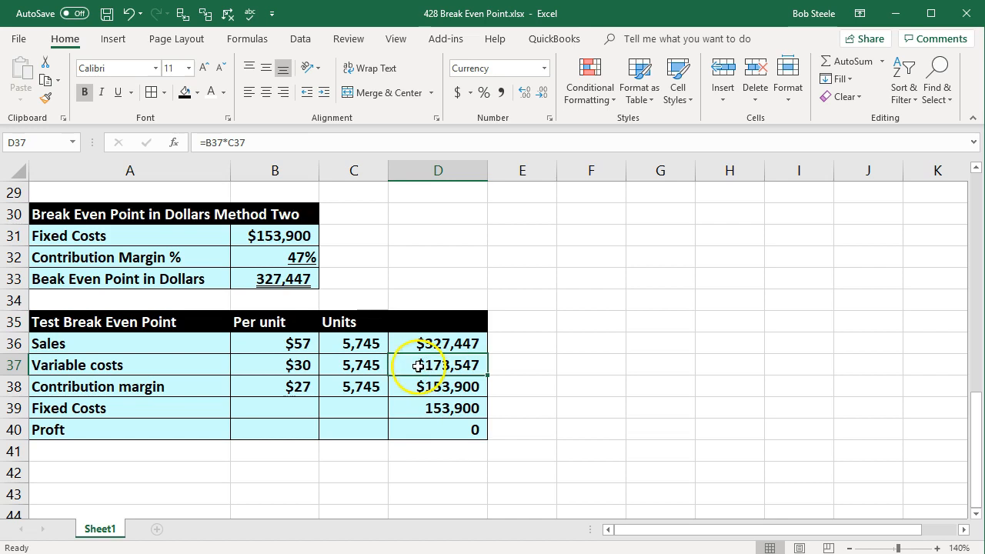
left_click(301, 362)
left_click(438, 364, "ctrl")
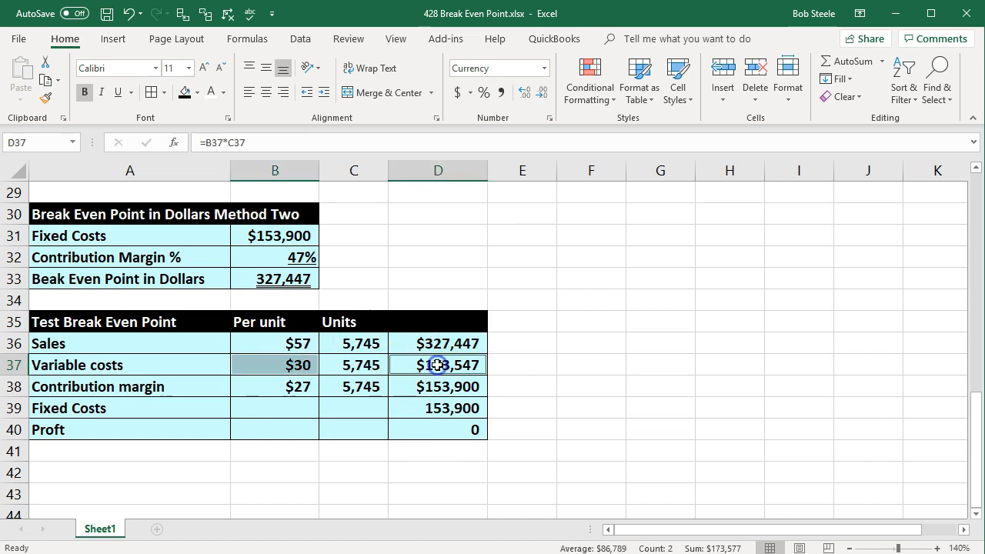
left_click(119, 92)
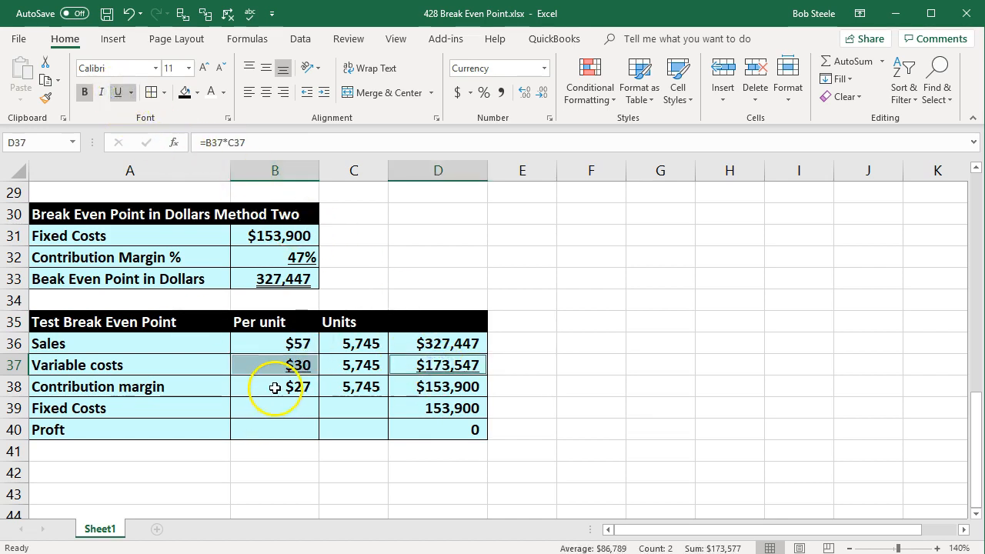
left_click(266, 386)
left_click(435, 408)
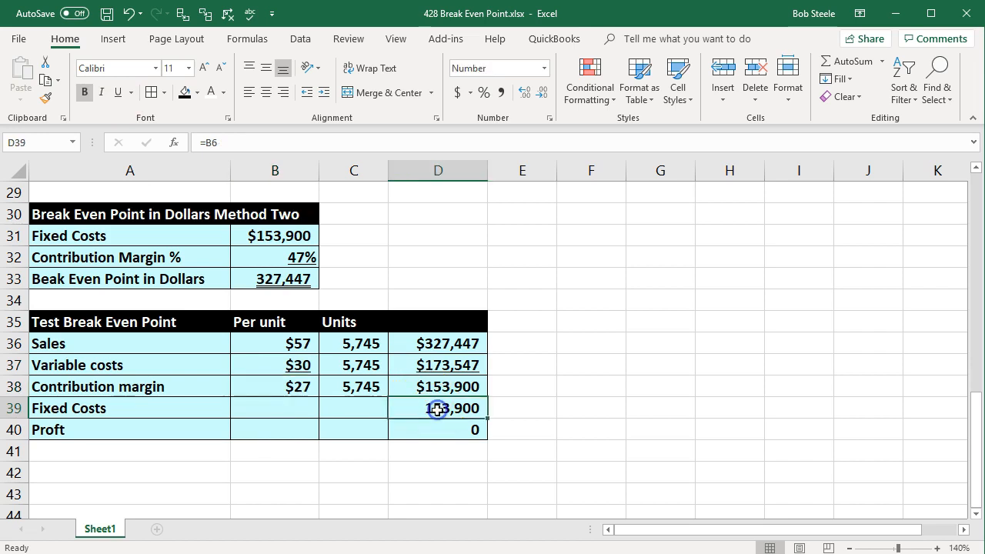
left_click(123, 93)
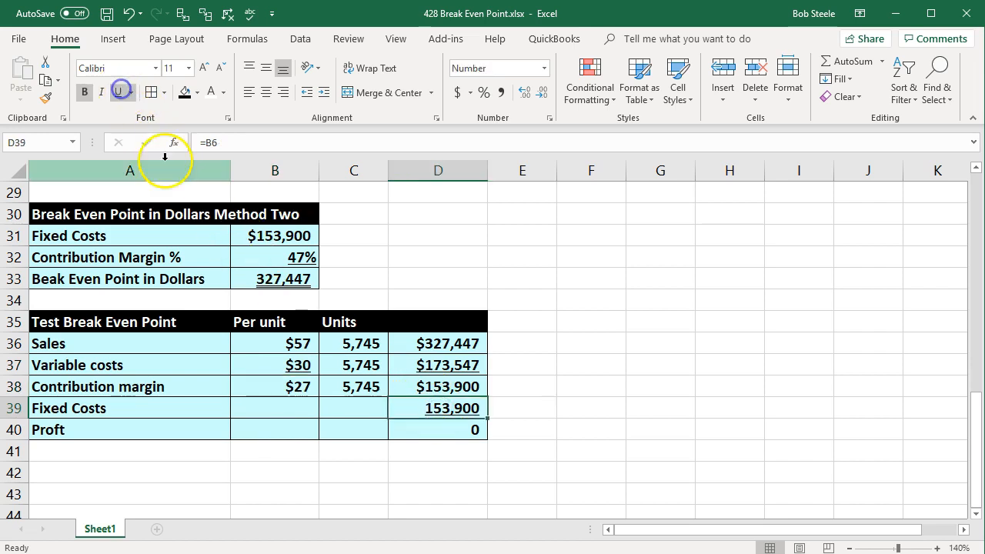
Apply a double underline to the profit figure in D40.
left_click(440, 430)
left_click(134, 93)
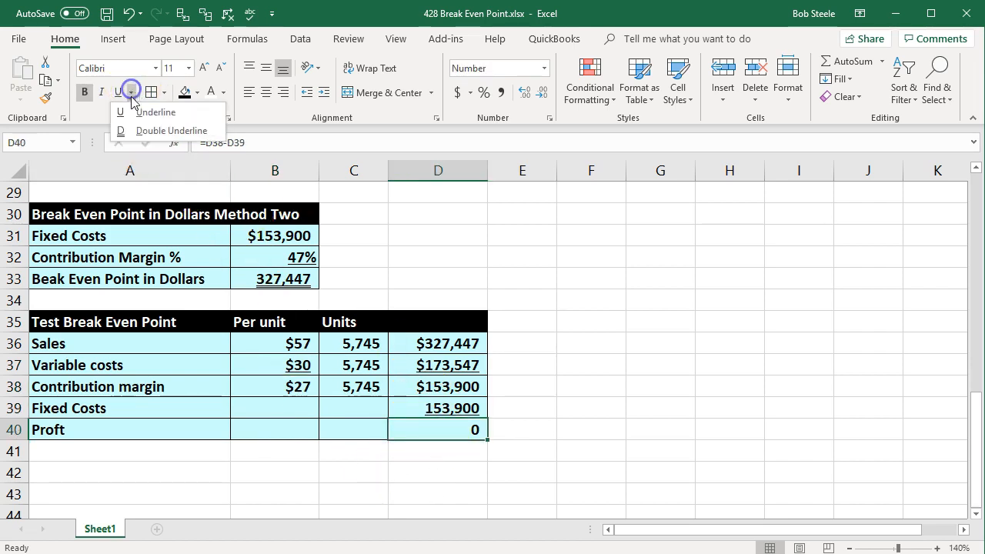
left_click(146, 132)
left_click(780, 409)
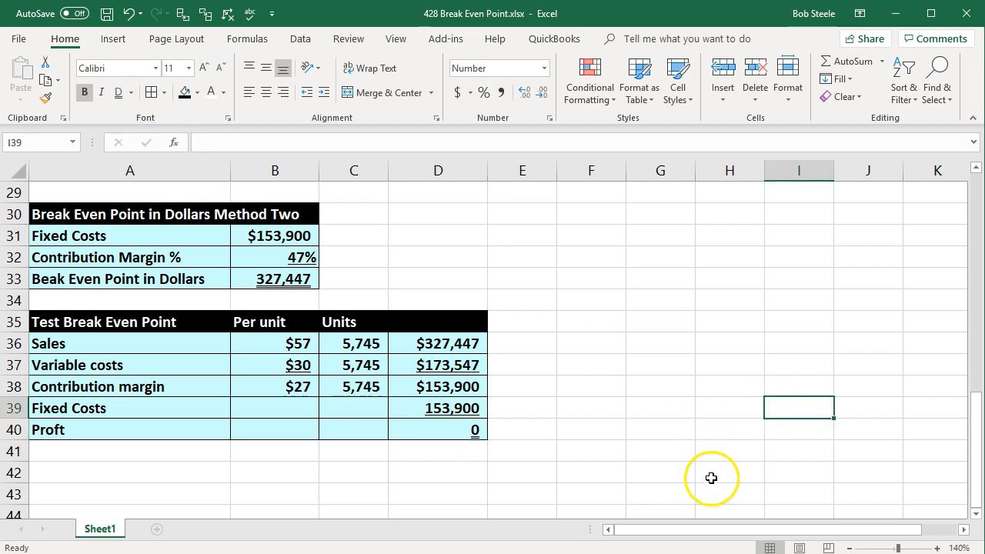